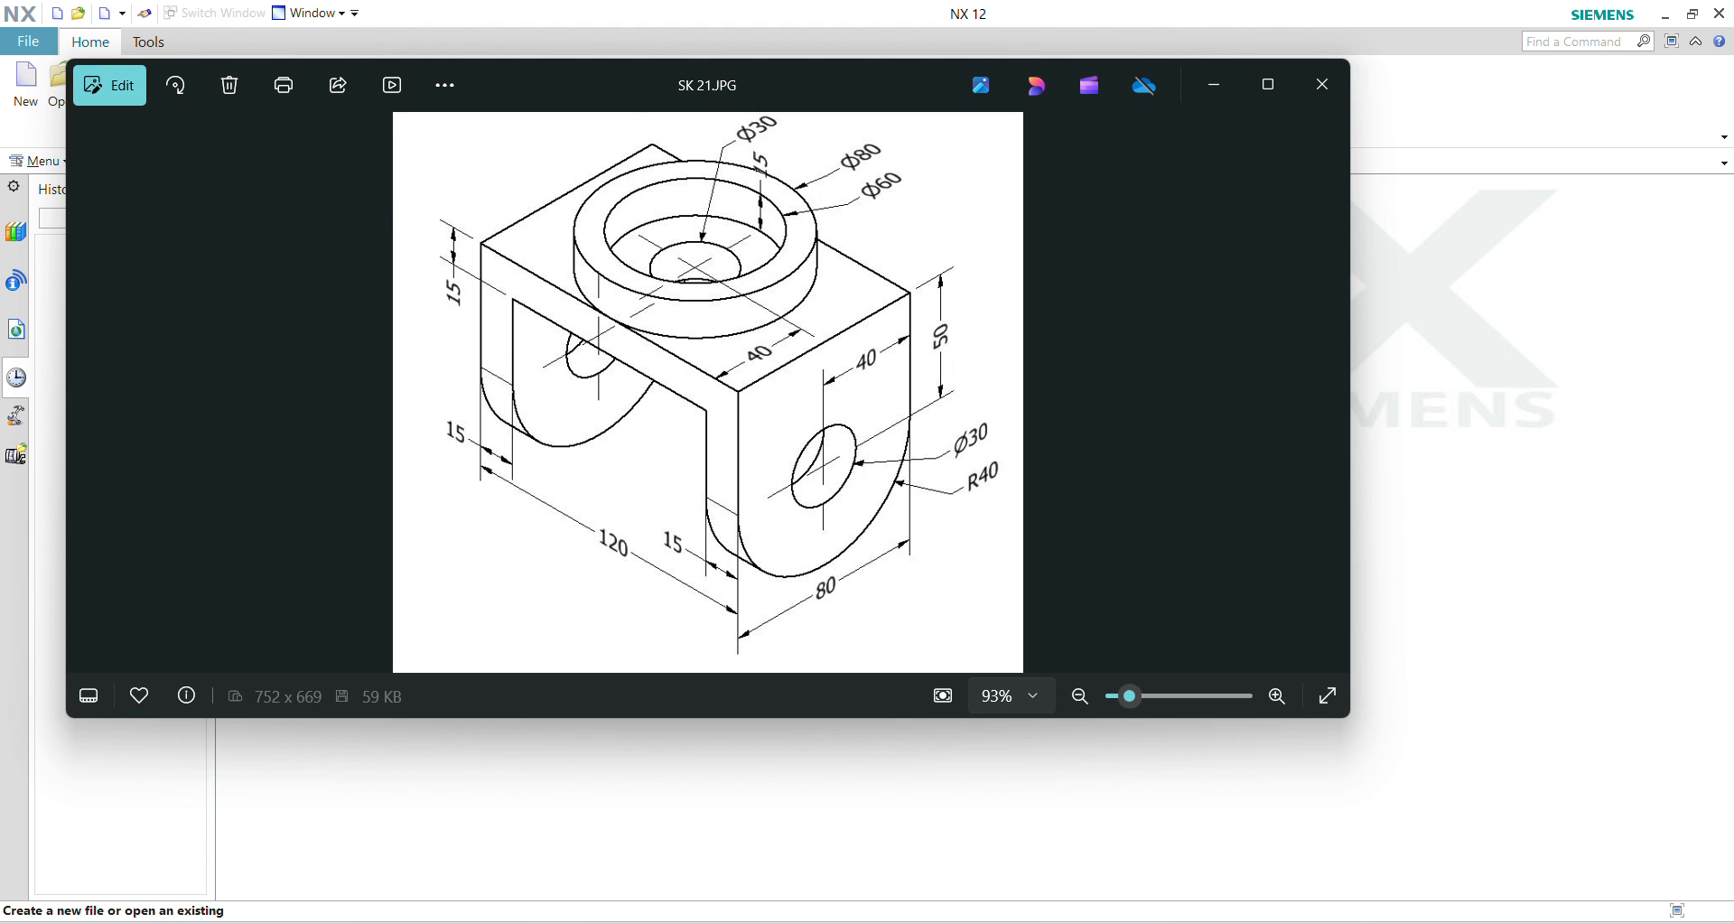
Step: Switch to NX and create a new millimetre part from the Model template with the file name model1.prt
{"action": "key", "text": "alt+Tab"}
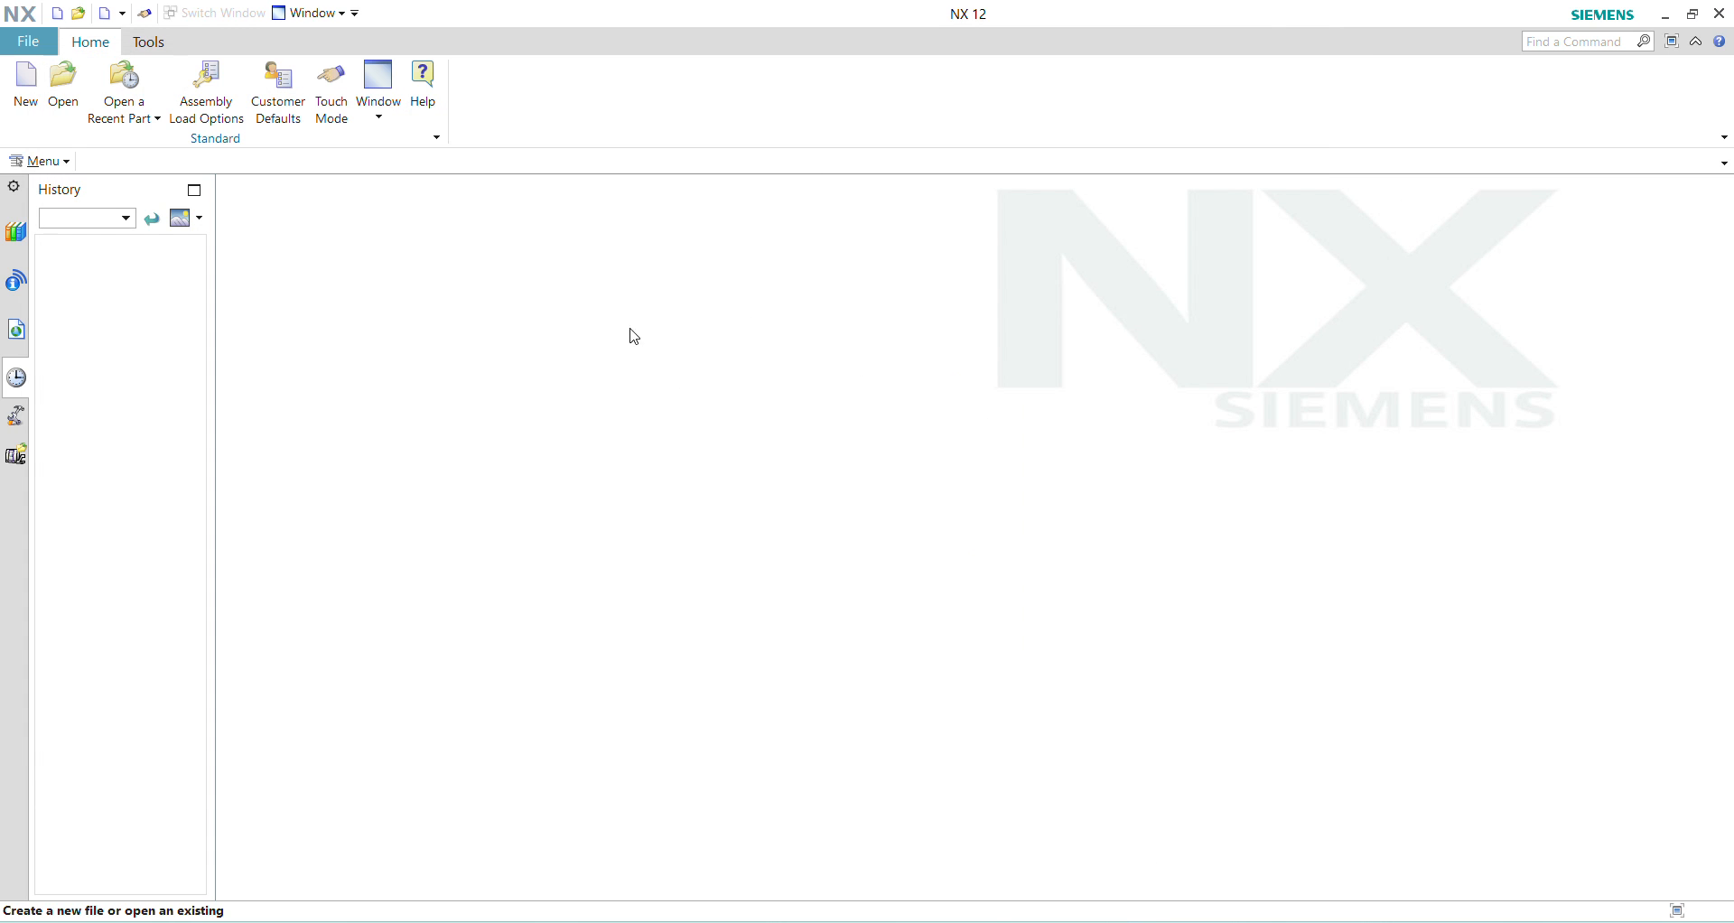
{"action": "left_click", "coordinate": [24, 84]}
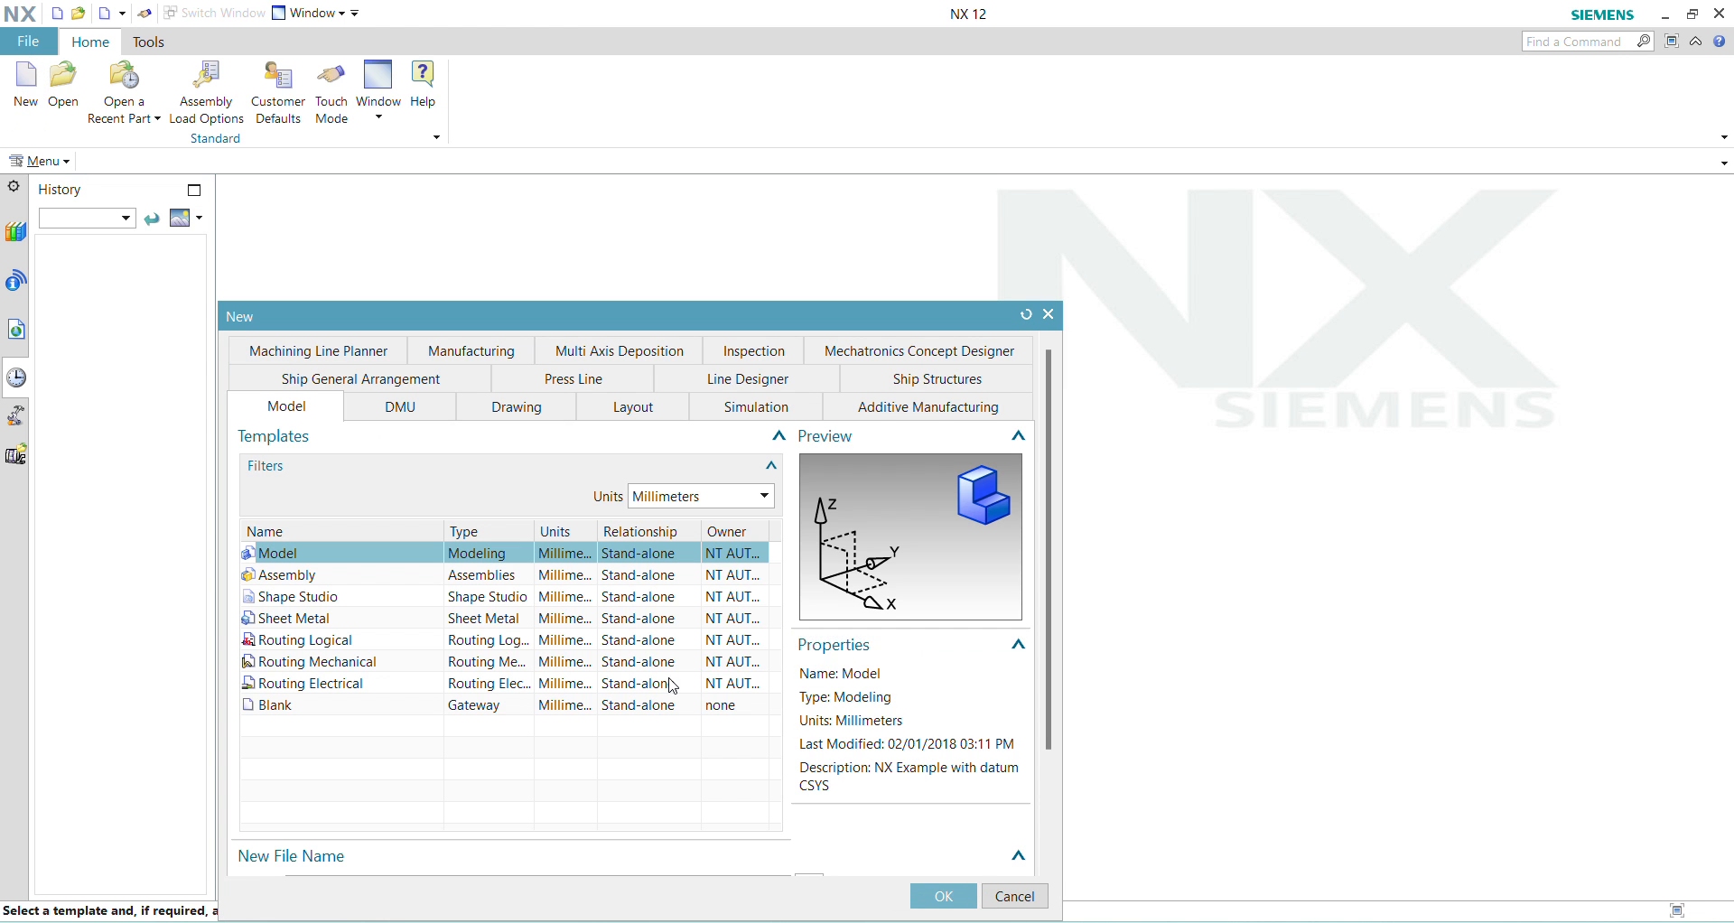
{"action": "scroll", "coordinate": [647, 680], "scroll_direction": "up", "scroll_amount": 1}
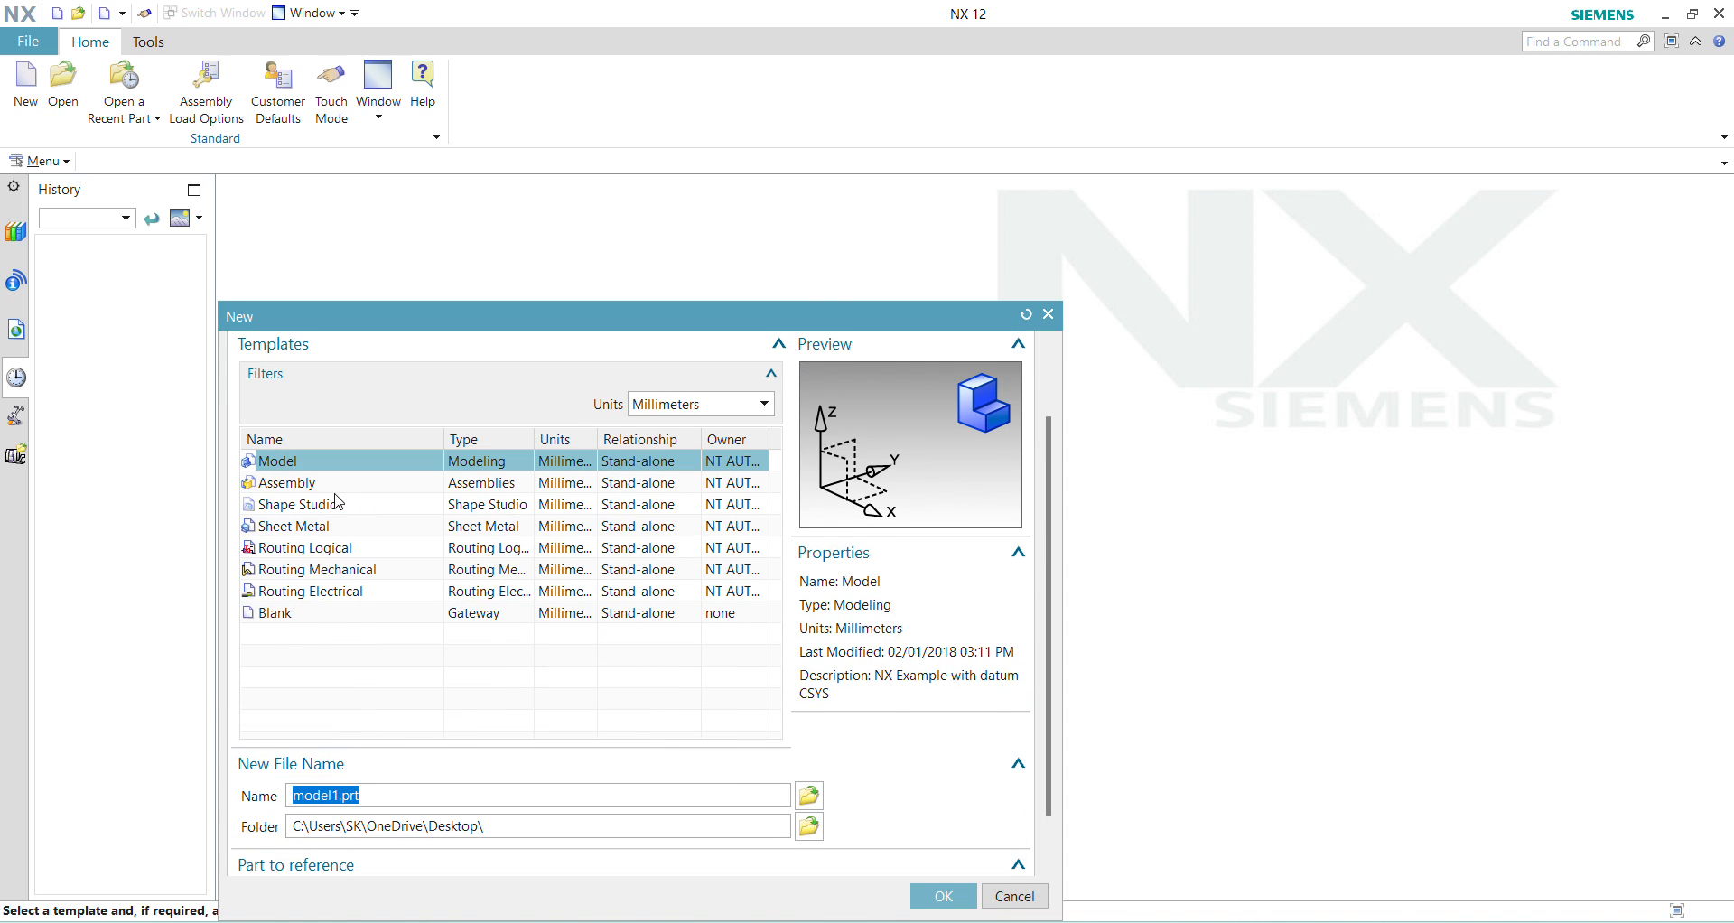
{"action": "scroll", "coordinate": [642, 713], "scroll_direction": "down", "scroll_amount": 1}
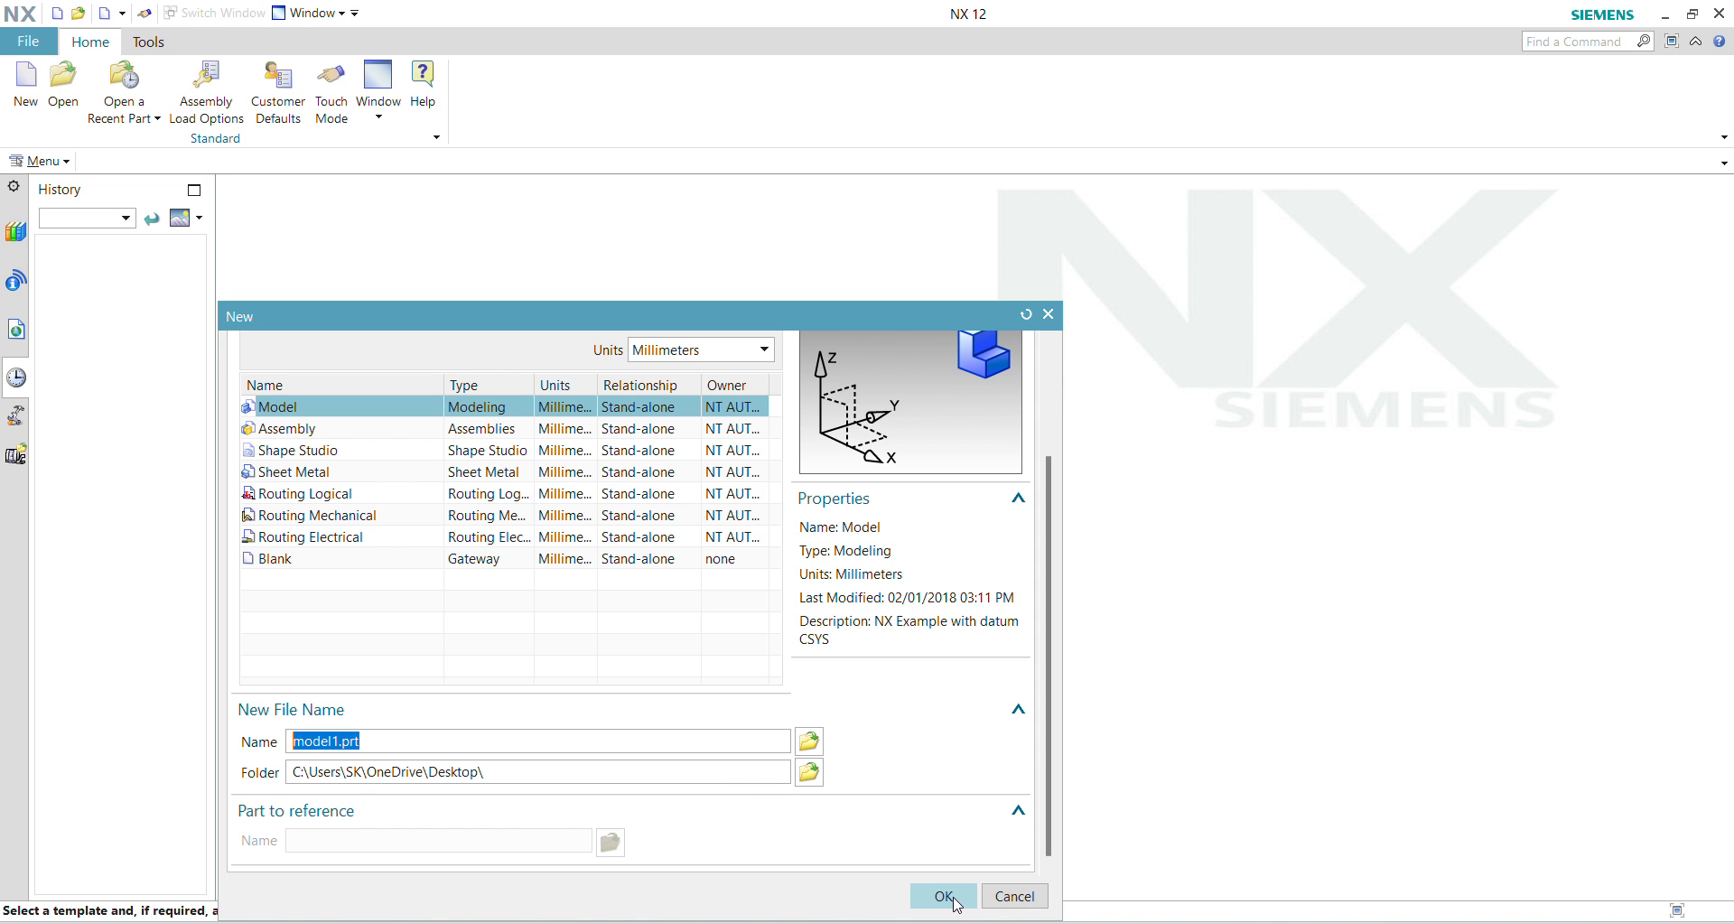
{"action": "left_click", "coordinate": [954, 902]}
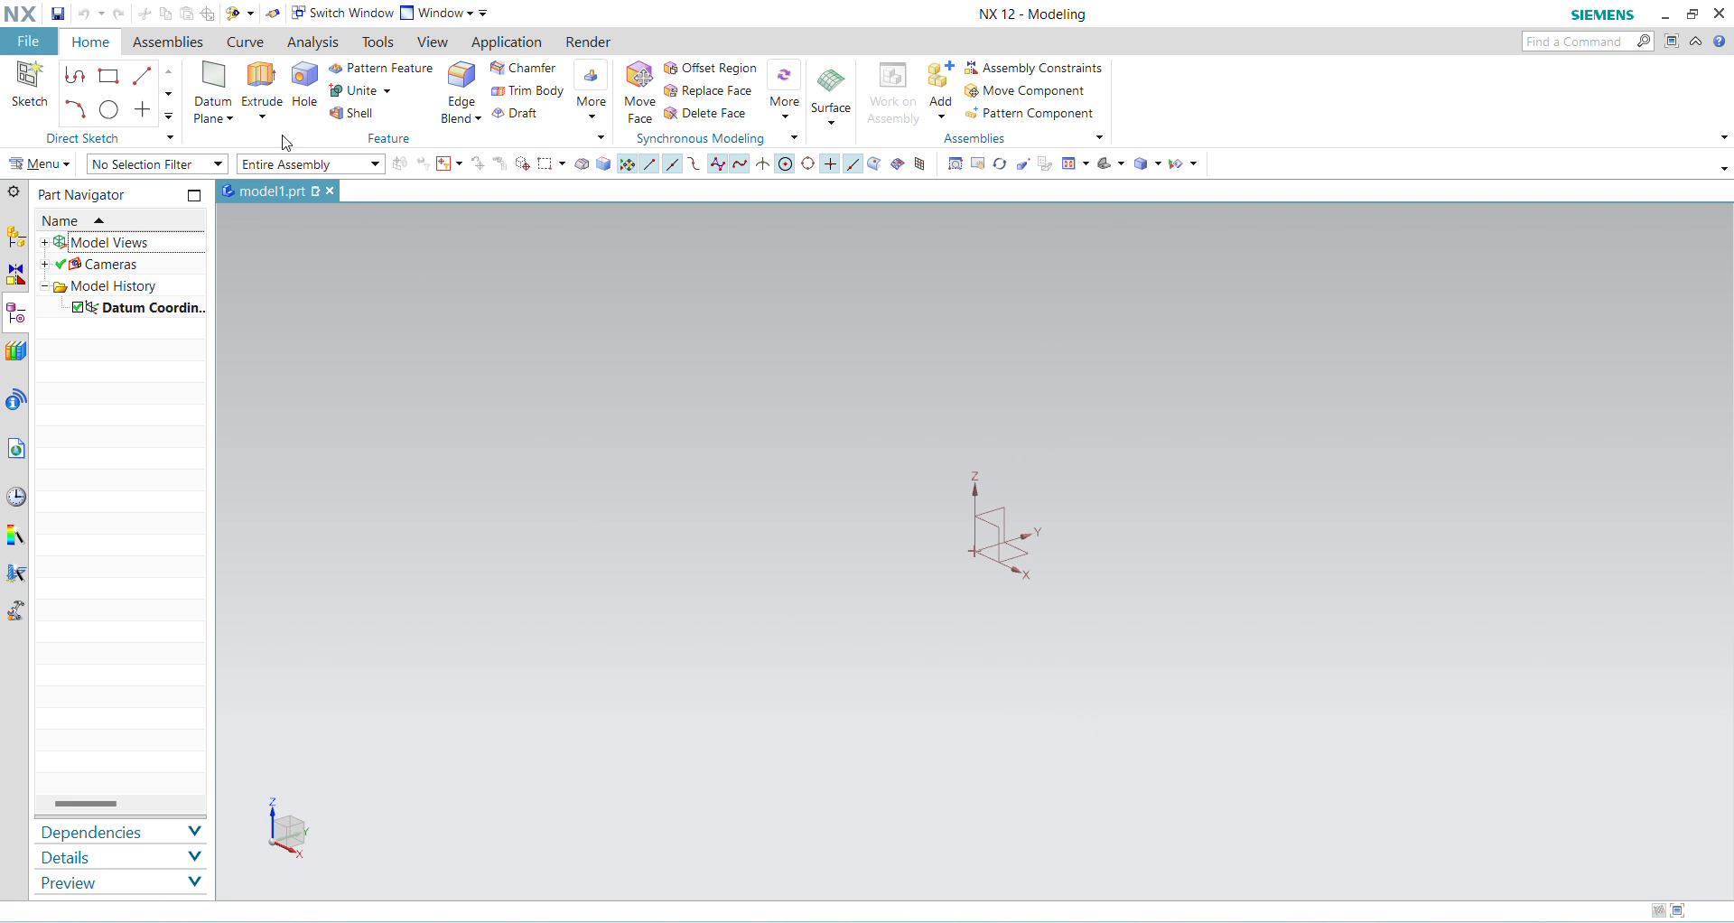
Step: Start an Extrude with a sketch on the XY plane and draw a 120 by 80 mm rectangle centred on the origin
{"action": "left_click", "coordinate": [262, 86]}
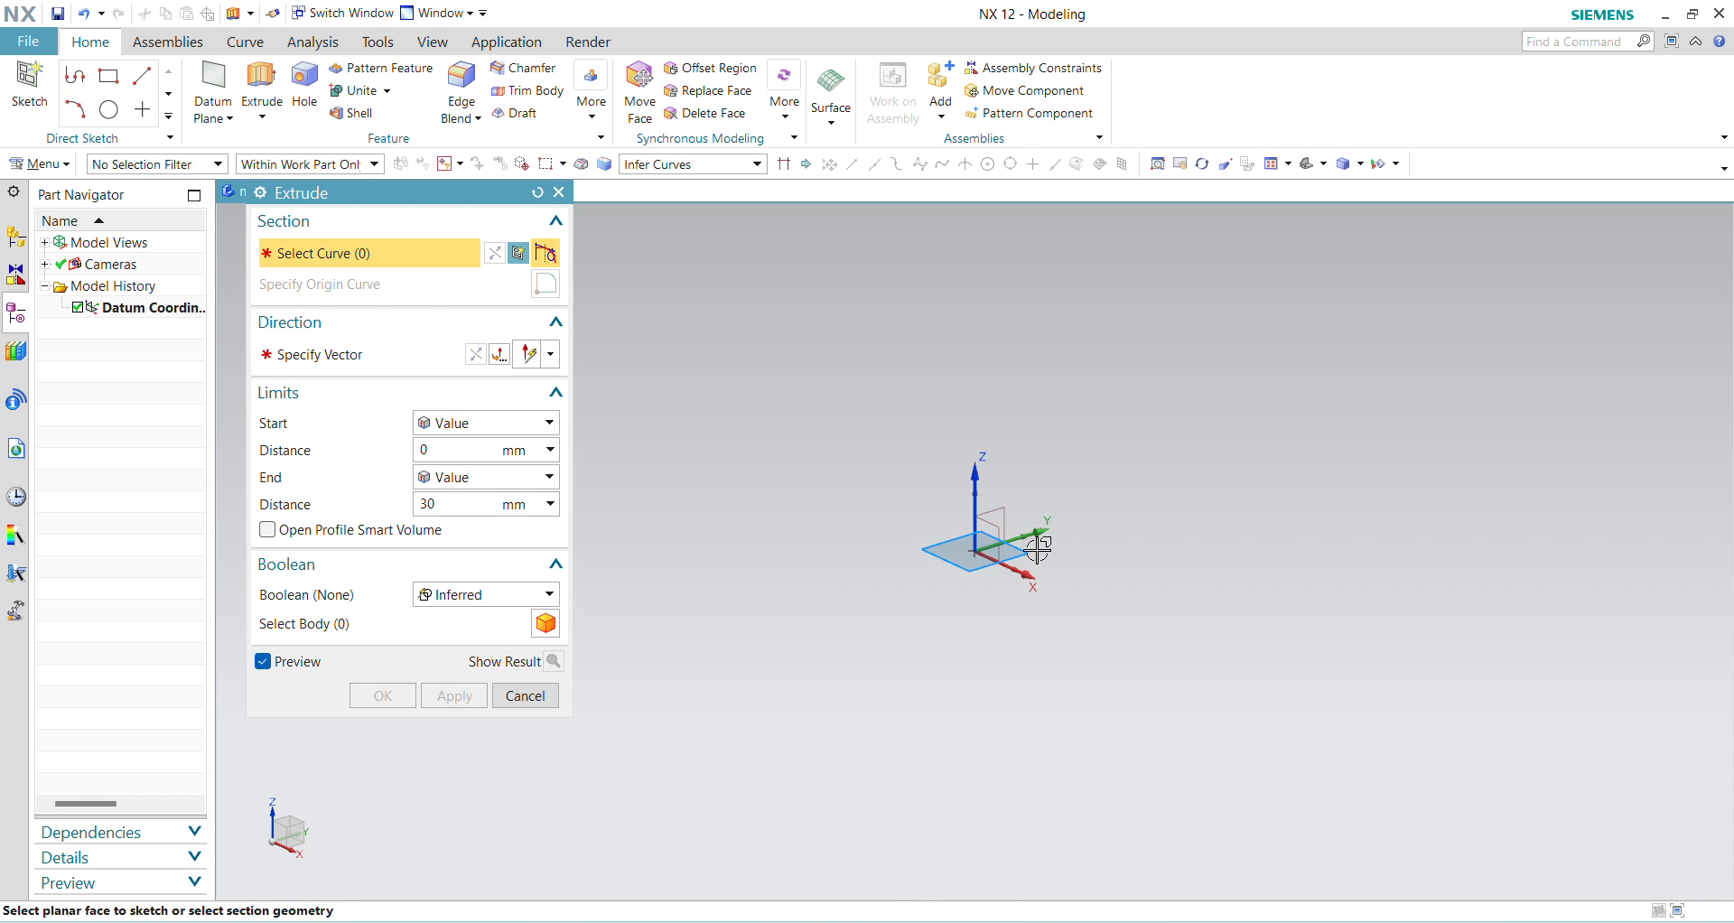
{"action": "left_click", "coordinate": [1023, 548]}
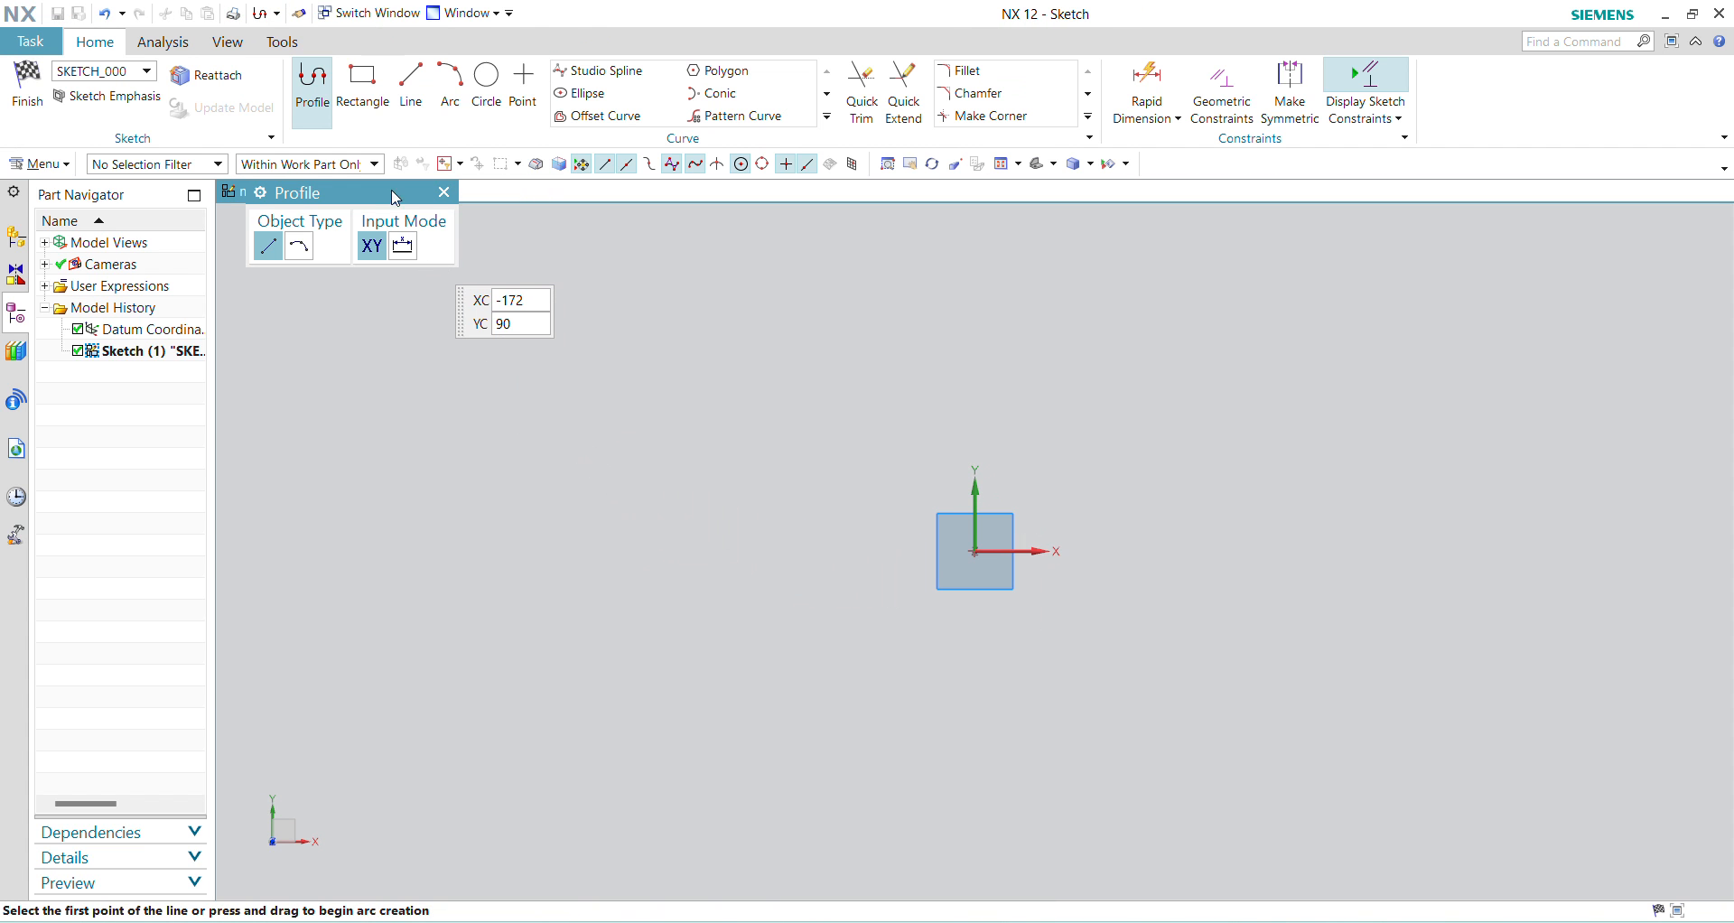
{"action": "left_click", "coordinate": [352, 82]}
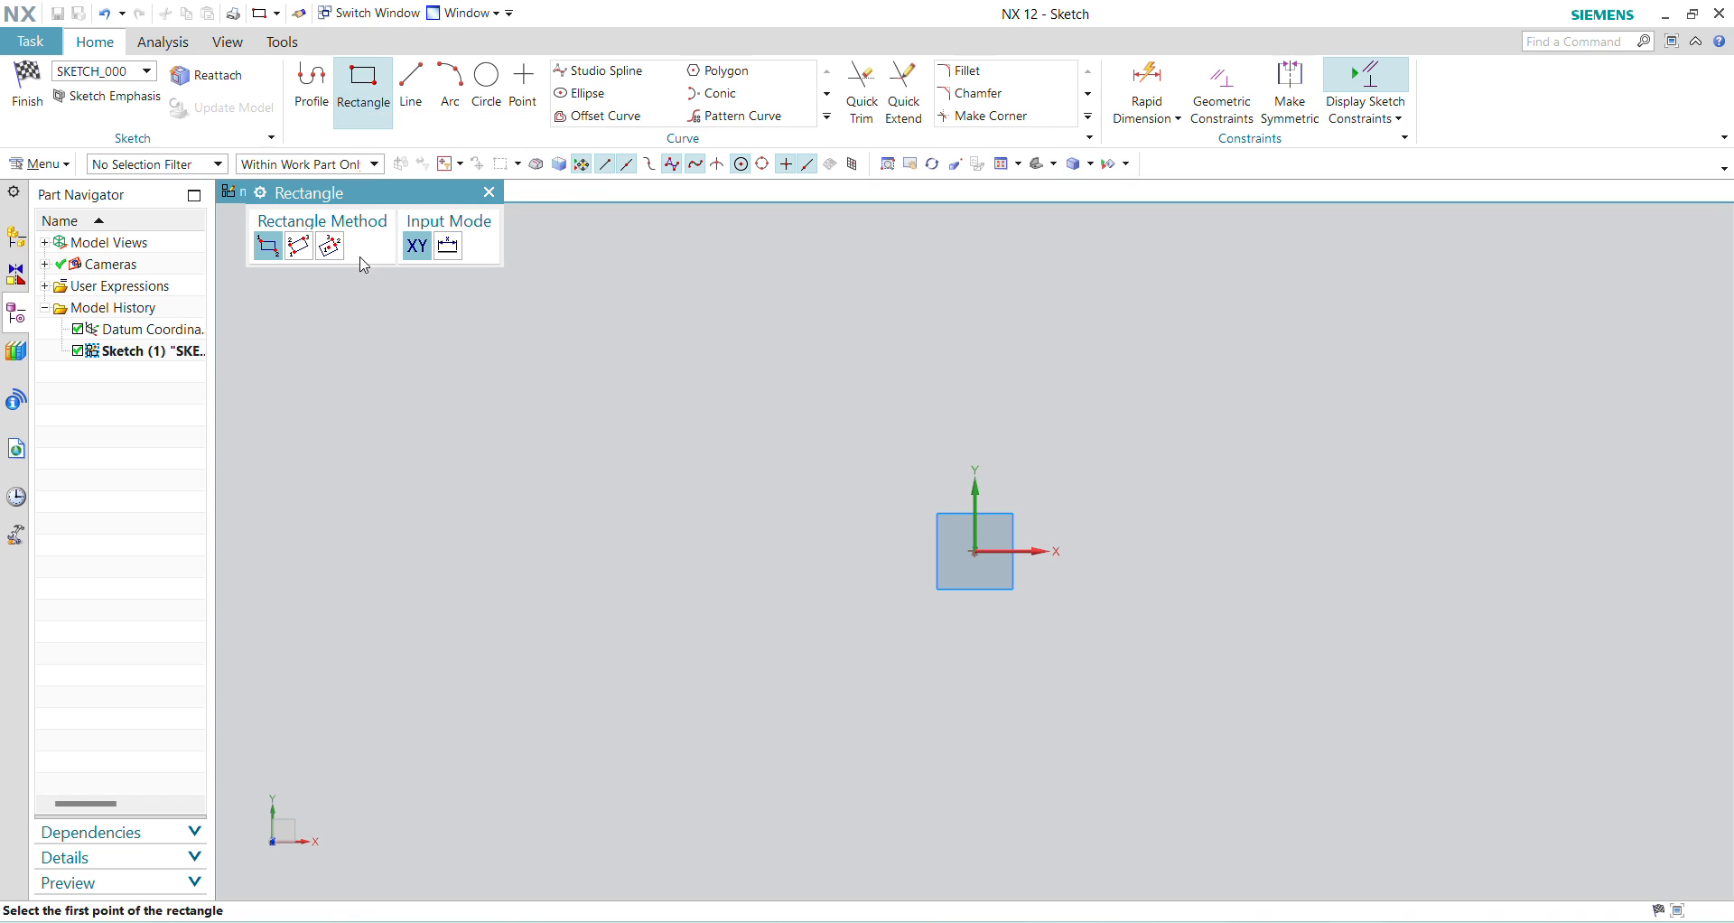
{"action": "left_click", "coordinate": [331, 246]}
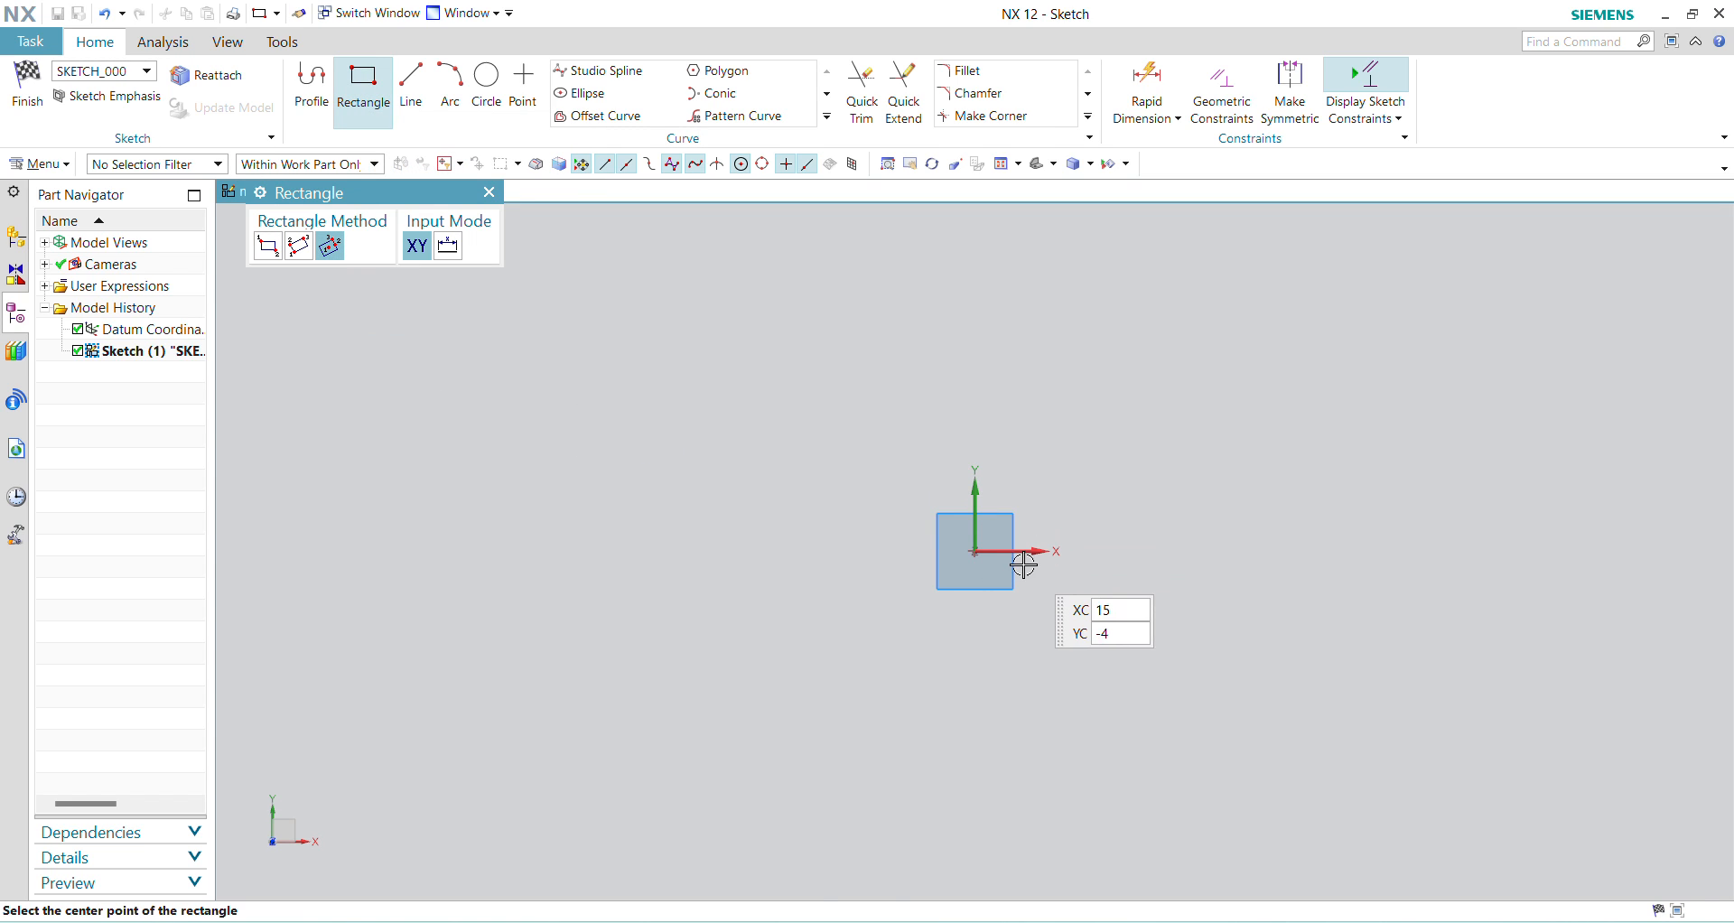
{"action": "left_click", "coordinate": [976, 550]}
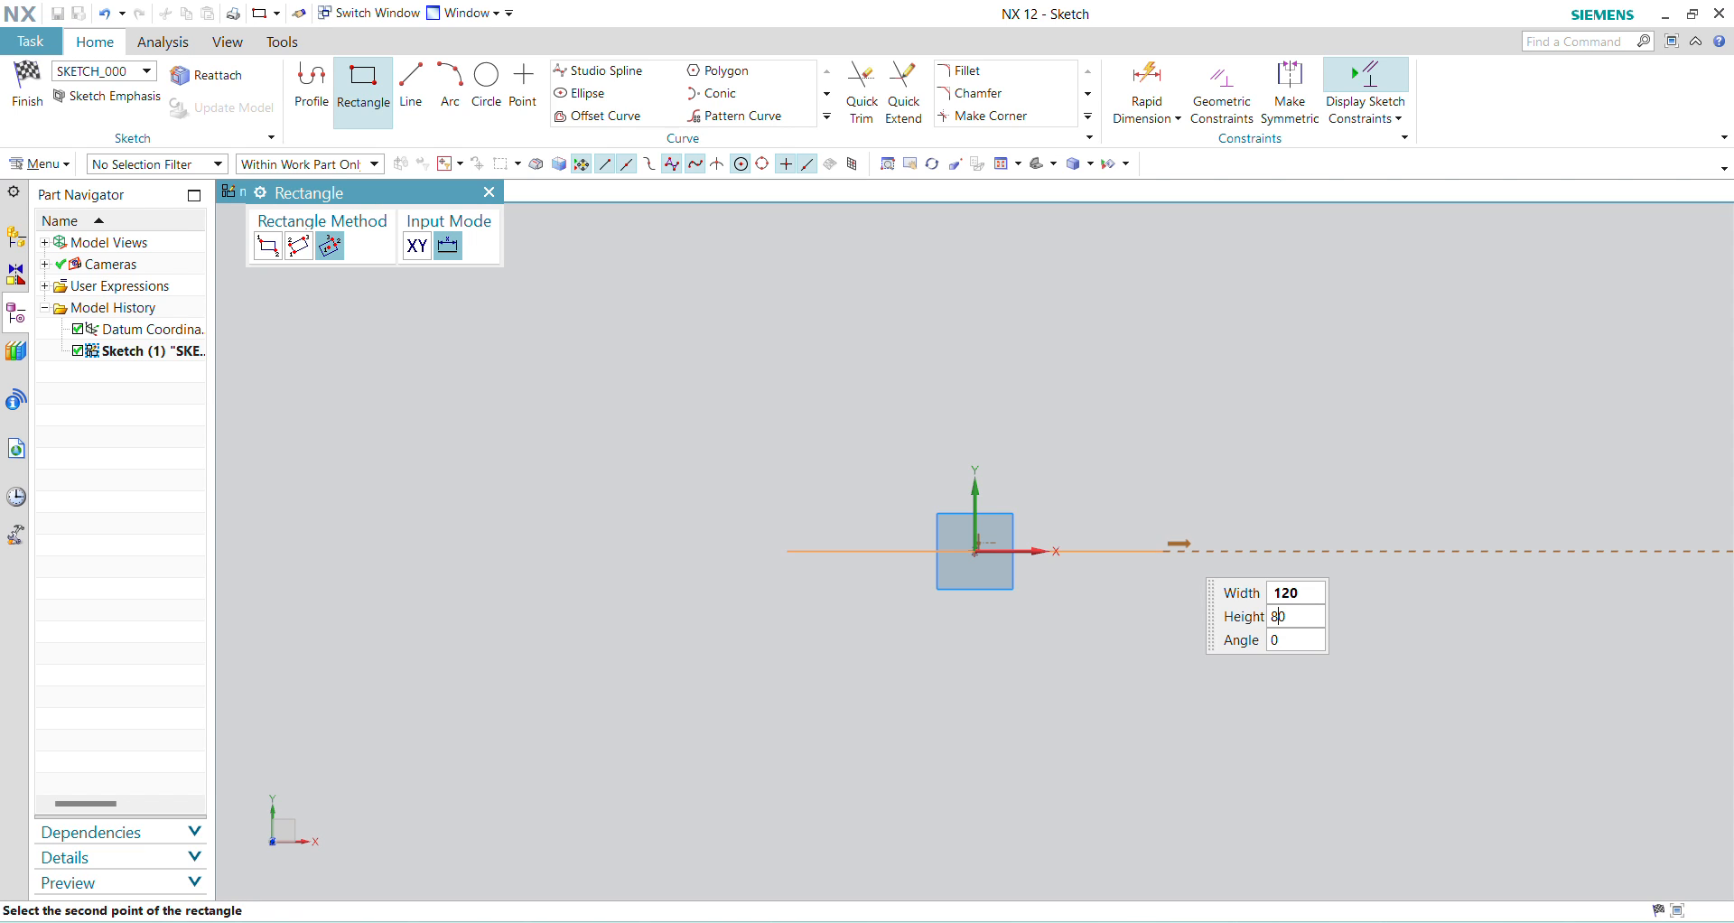
{"action": "key", "text": "Tab"}
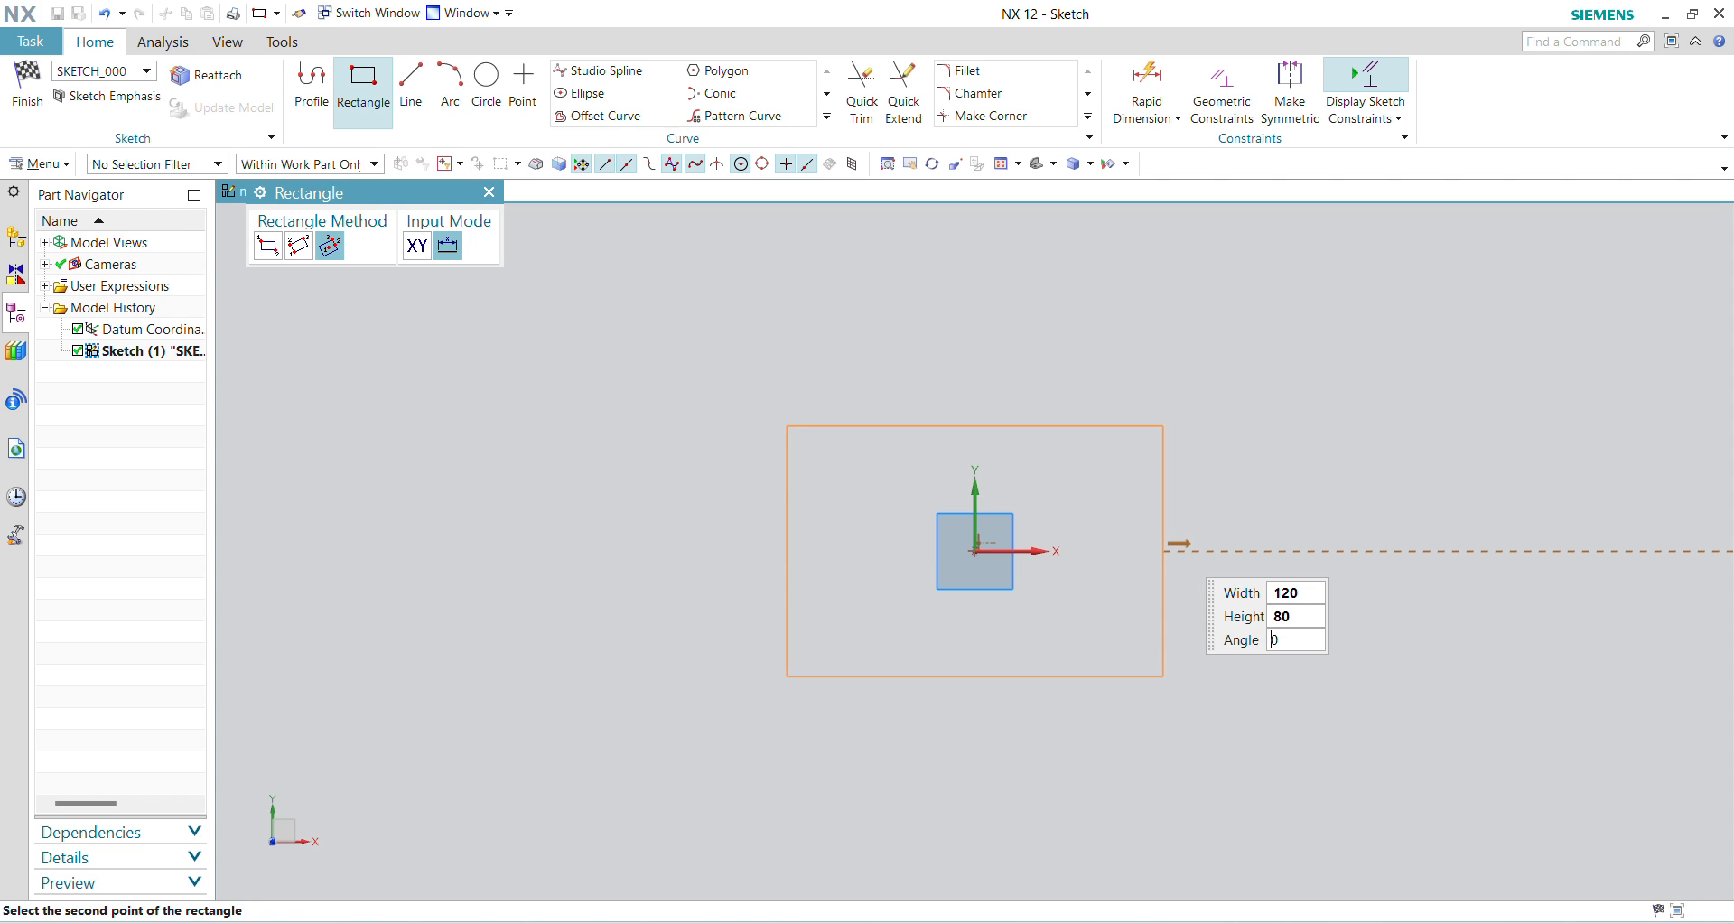
{"action": "key", "text": "Return"}
{"action": "key", "text": "Escape"}
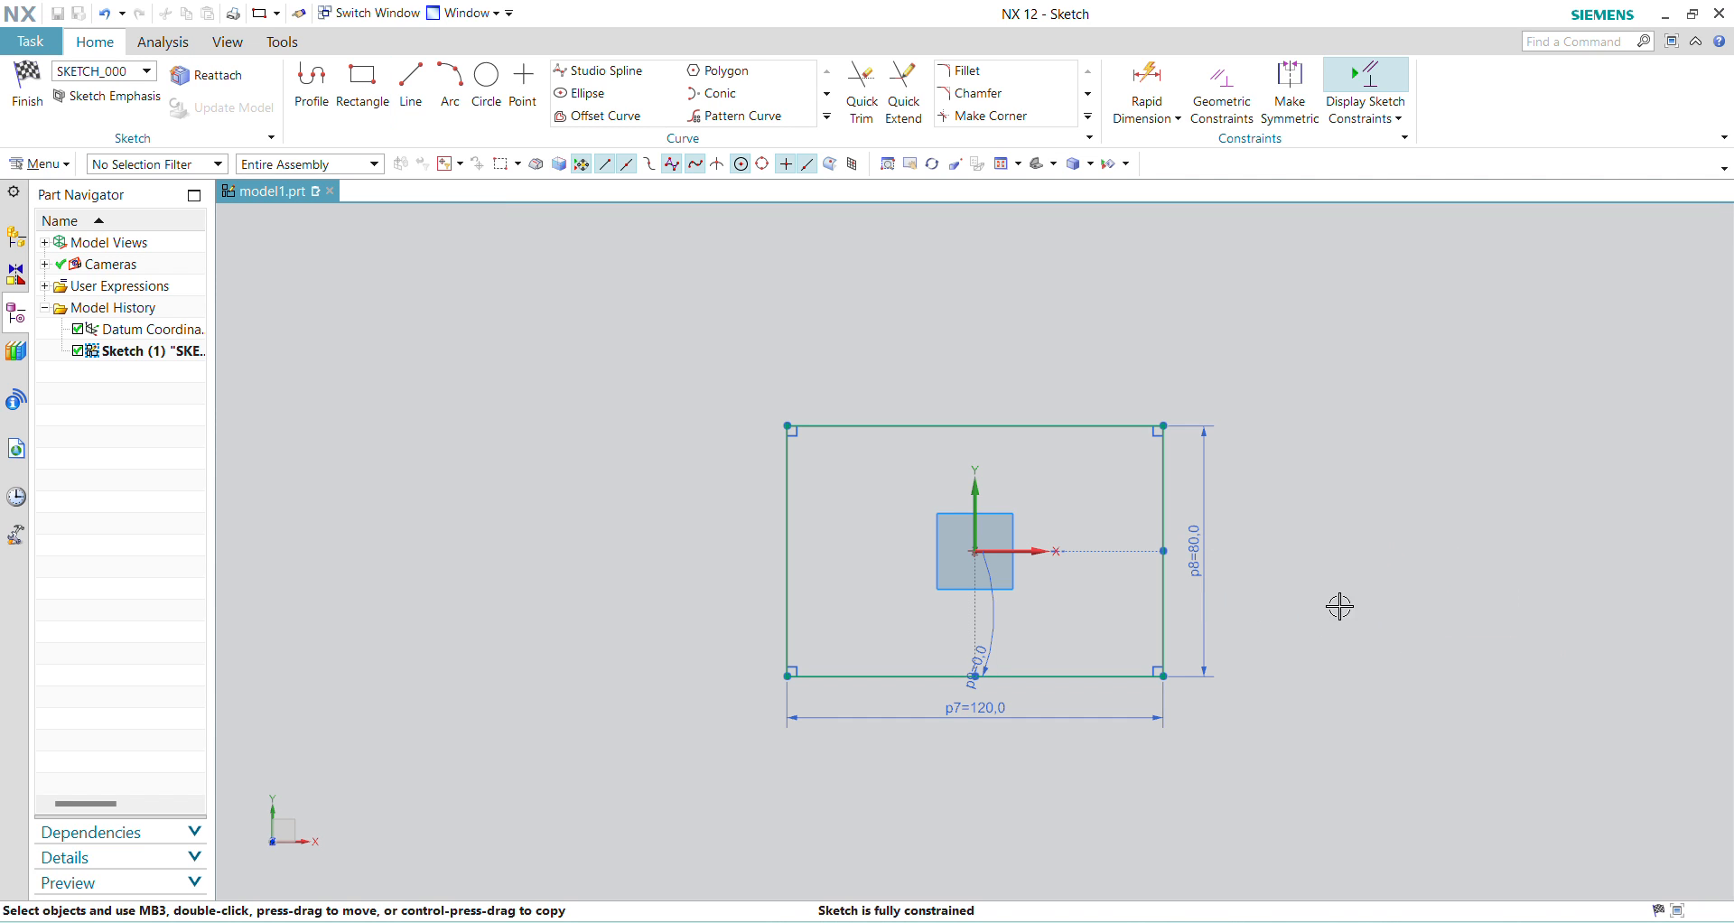
Step: Finish the sketch and extrude the rectangle 15 mm to form the plate
{"action": "left_click", "coordinate": [27, 82]}
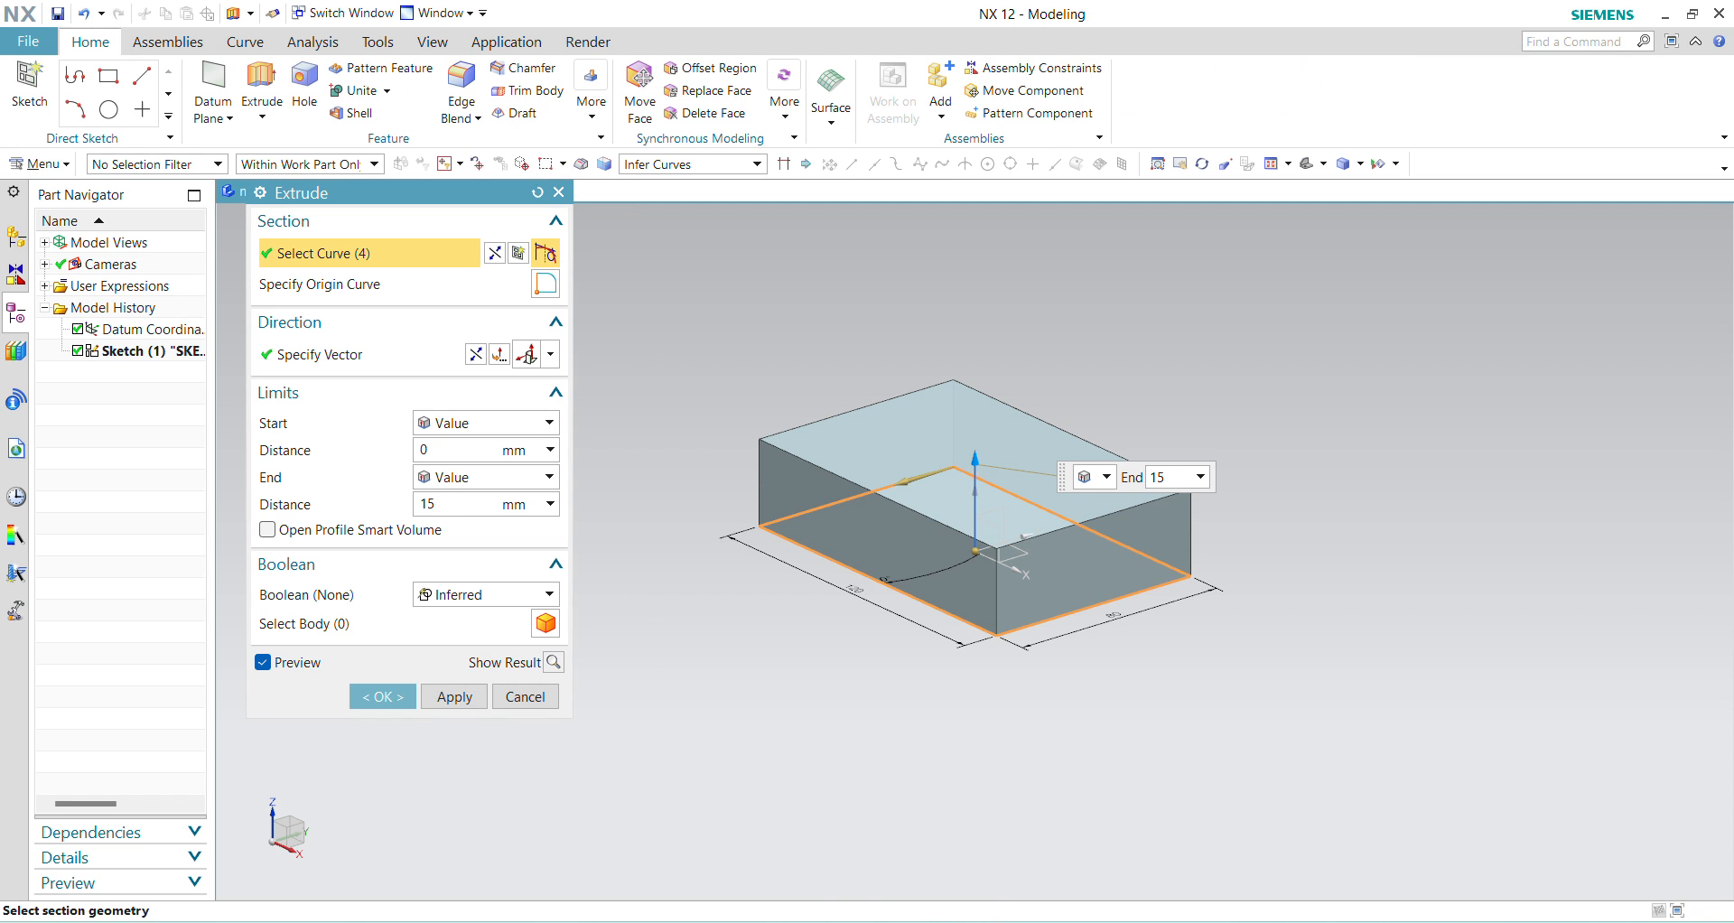
{"action": "key", "text": "Return"}
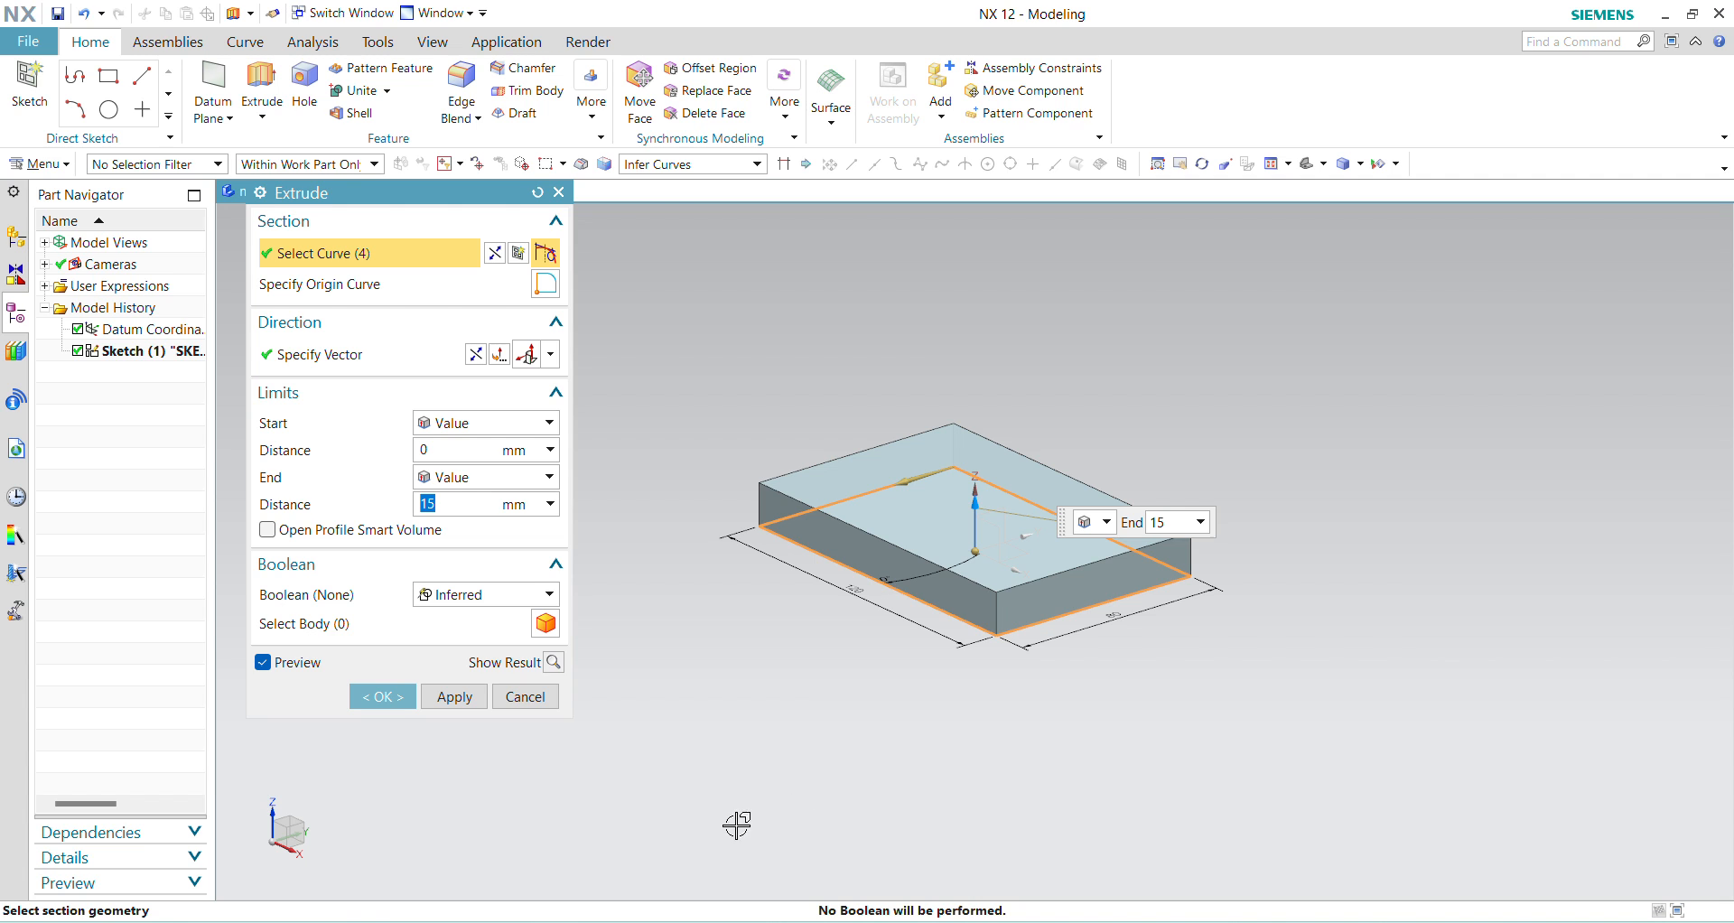
{"action": "left_click", "coordinate": [387, 696]}
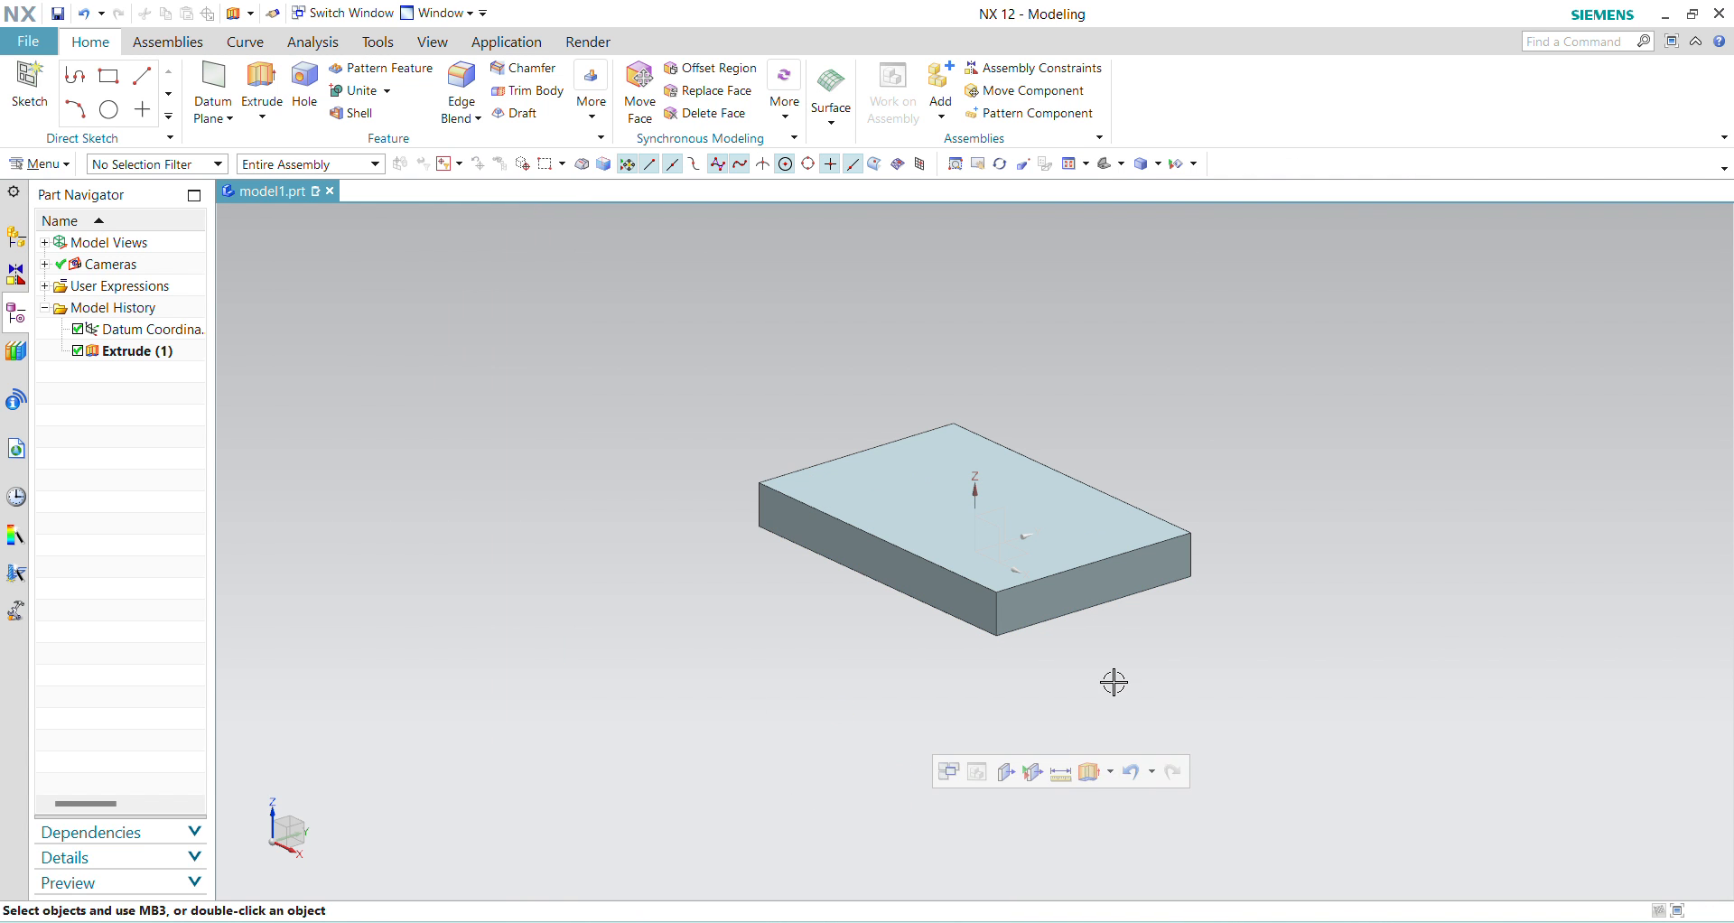
Step: Check the SK 21.JPG drawing, then start an Extrude sketch on the plate's end face with a rectangle 80 mm wide and about 64 mm high below it
{"action": "left_click", "coordinate": [1229, 922]}
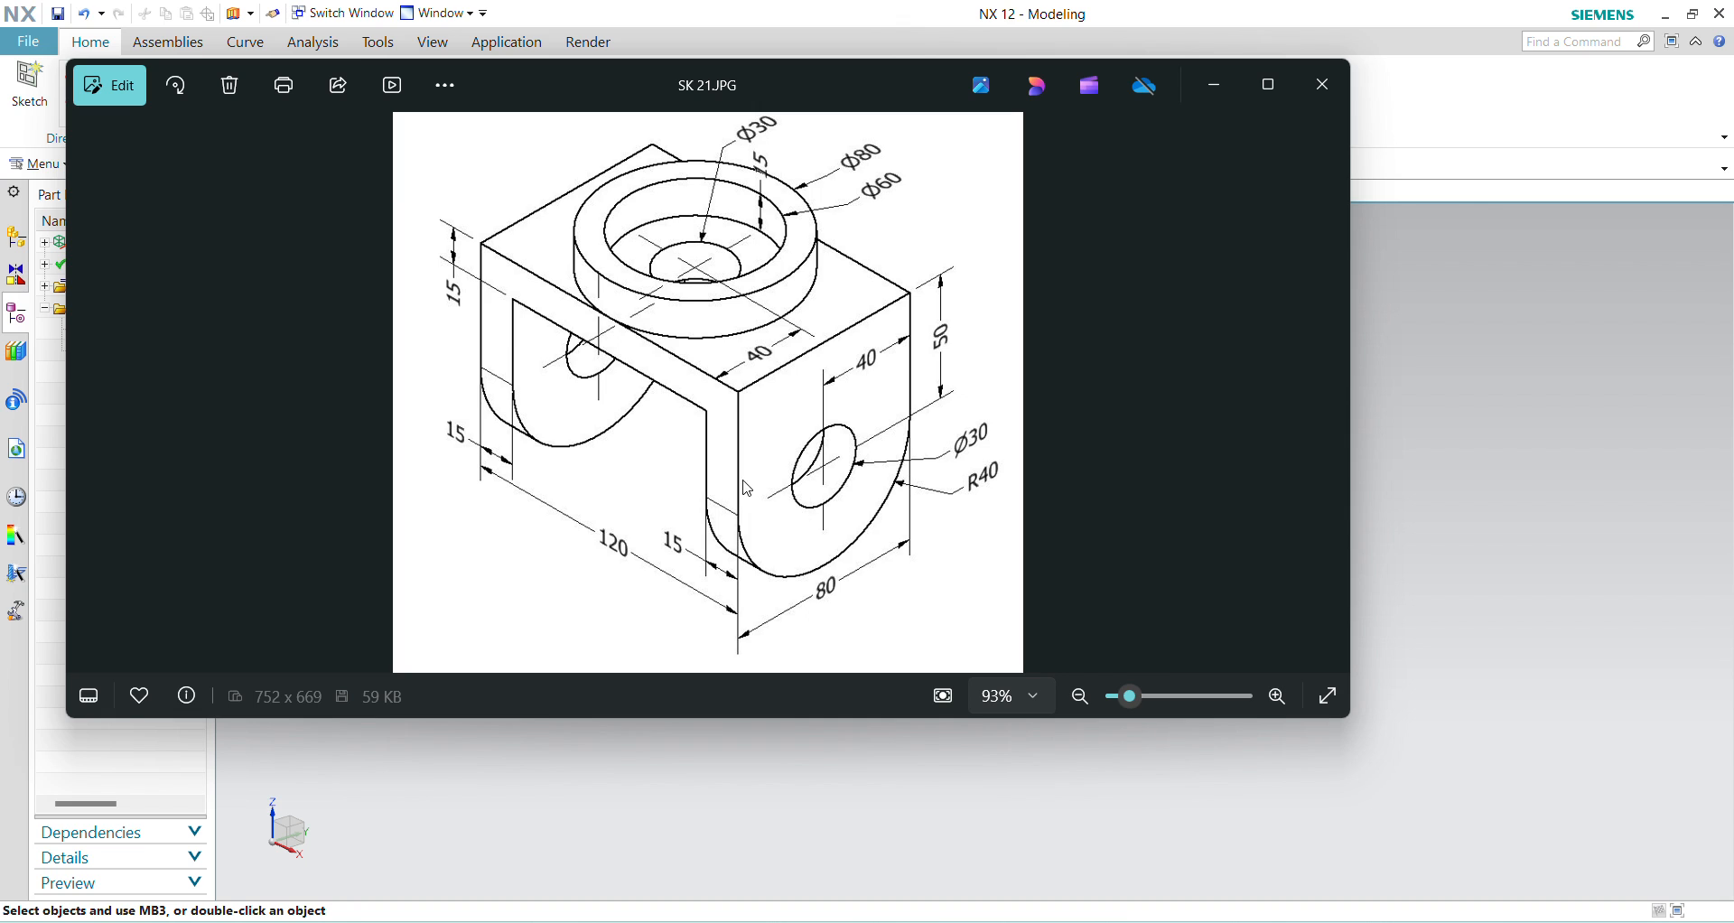
{"action": "key", "text": "alt+Tab"}
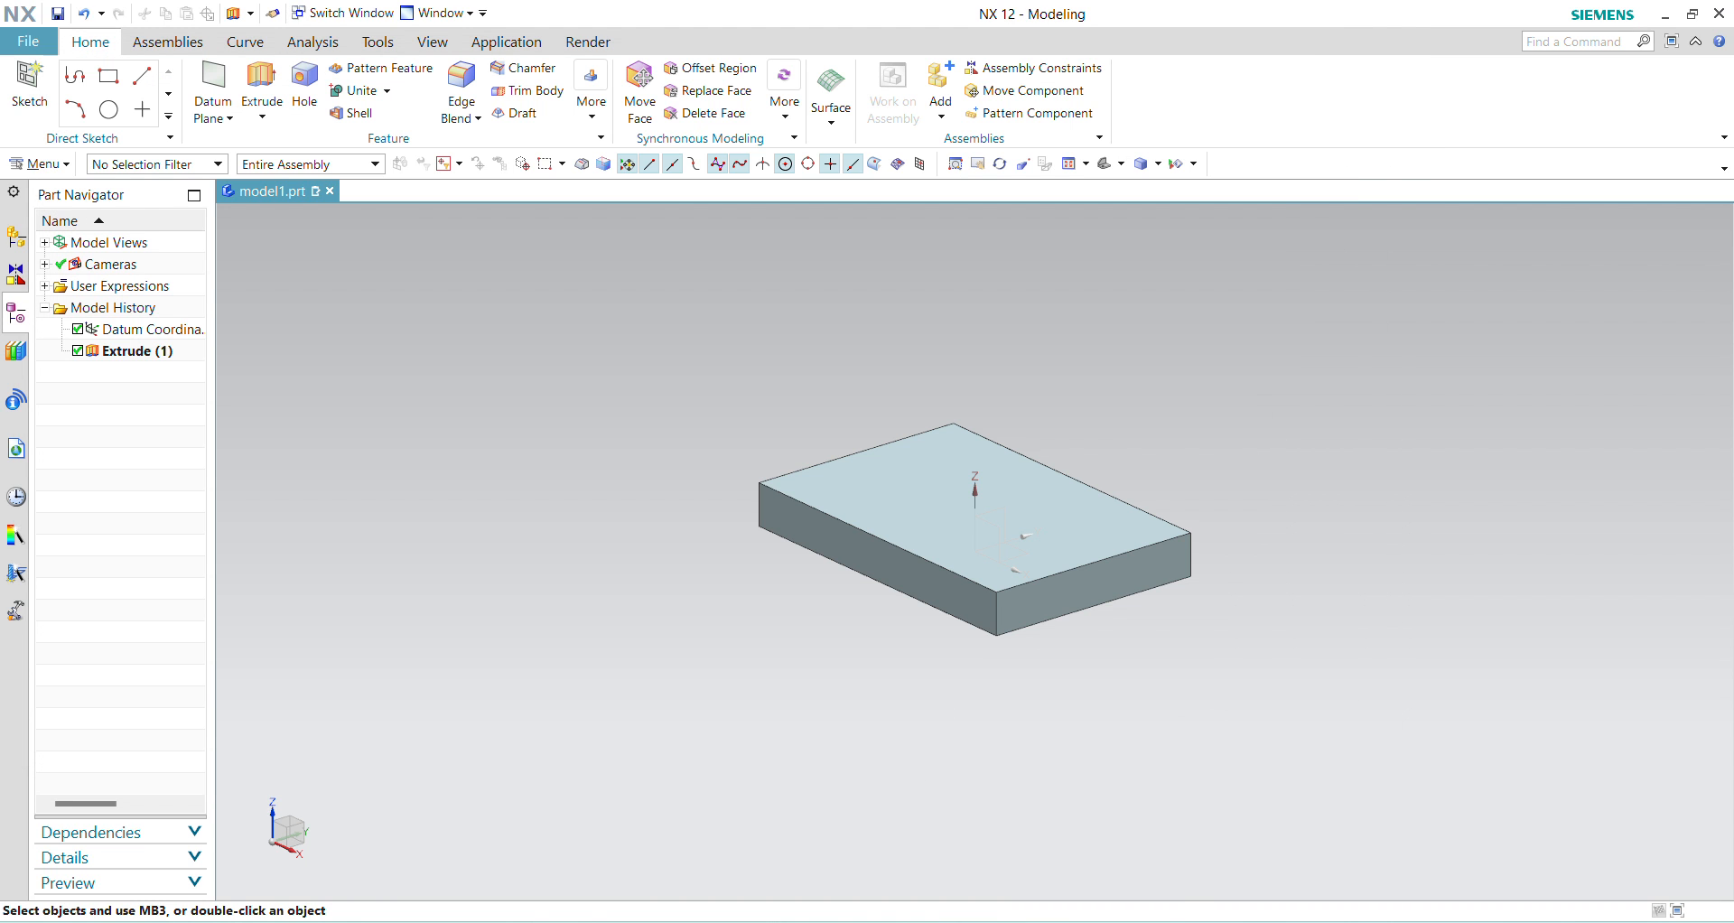
{"action": "left_click", "coordinate": [261, 83]}
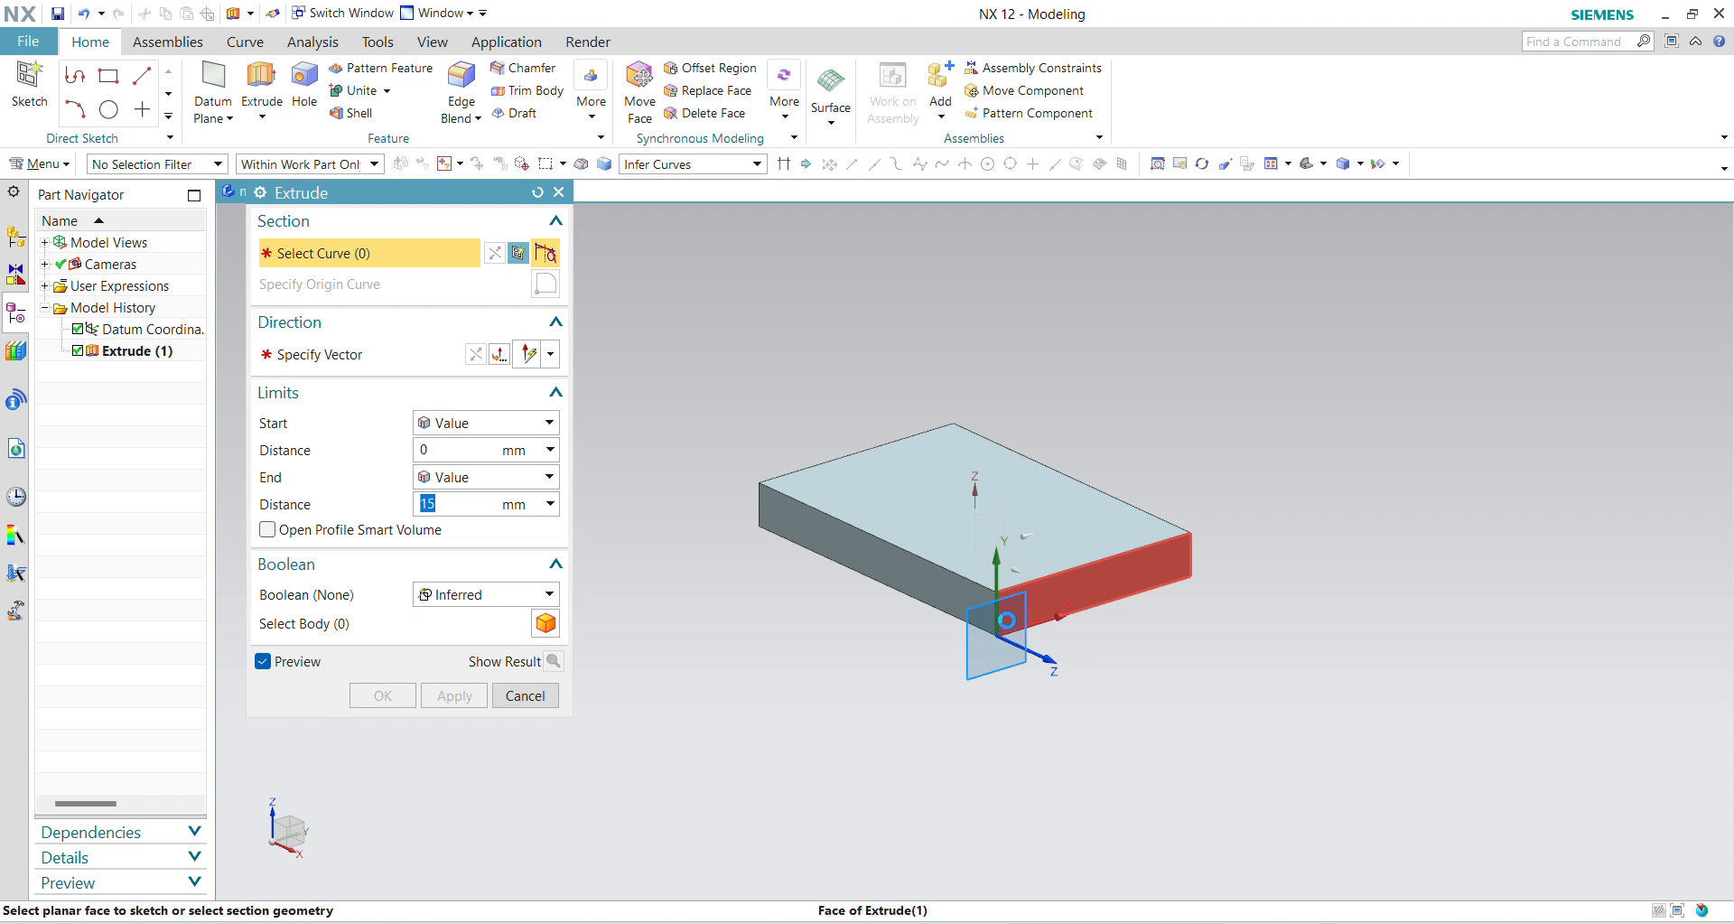
{"action": "left_click", "coordinate": [1002, 621]}
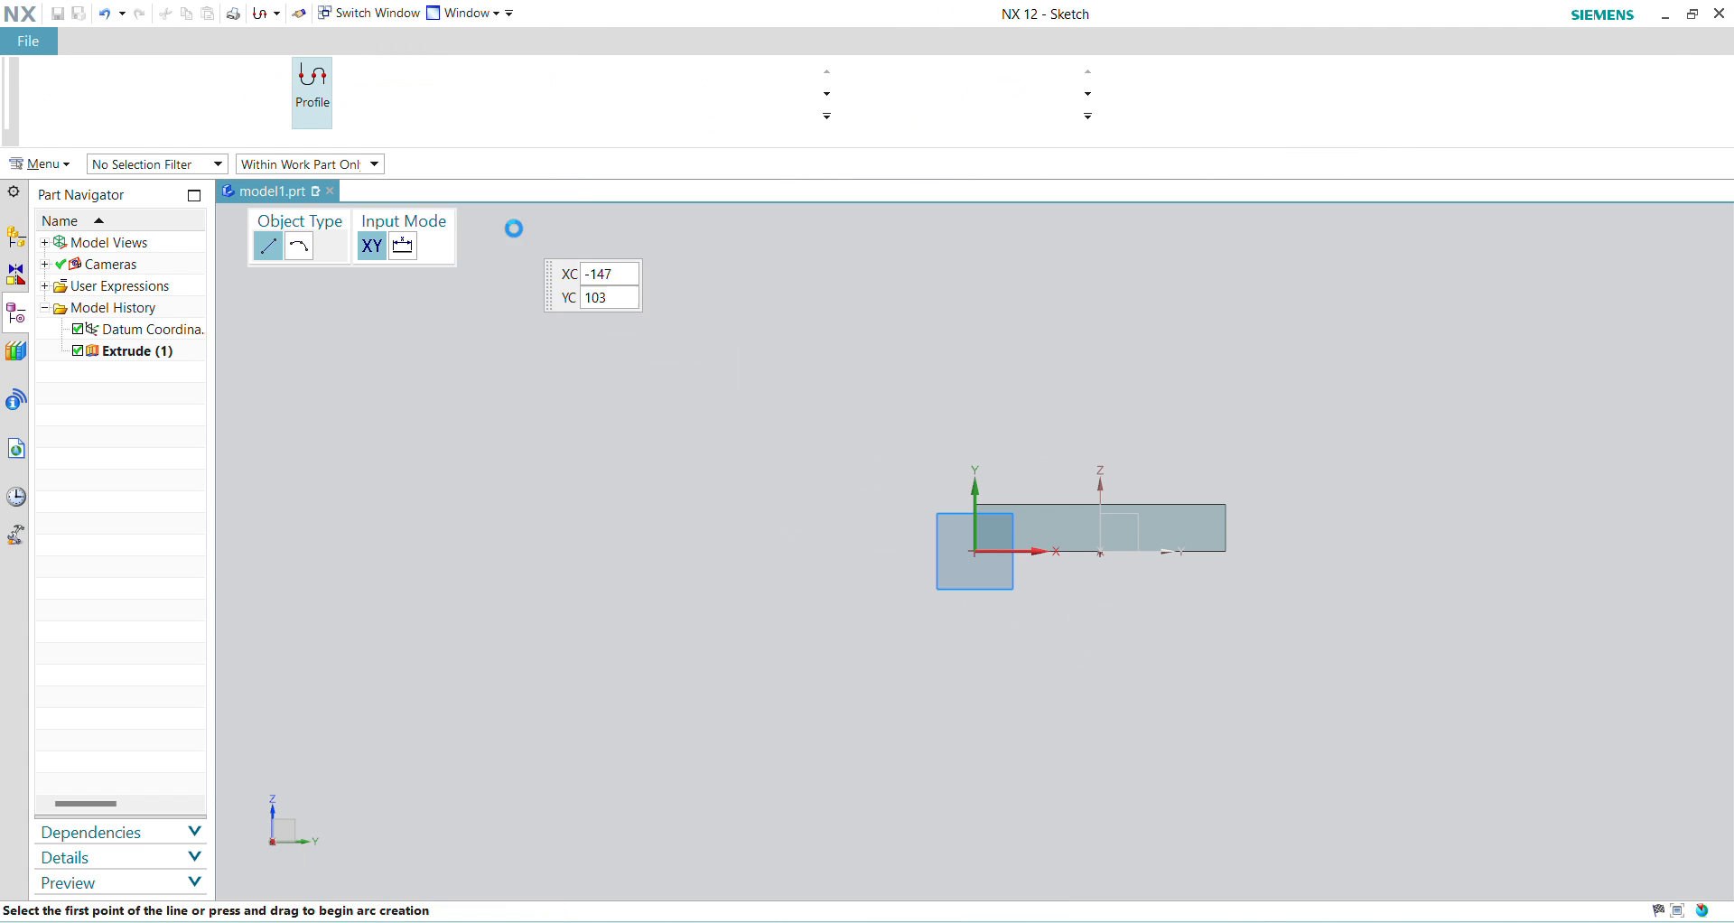
{"action": "left_click", "coordinate": [362, 79]}
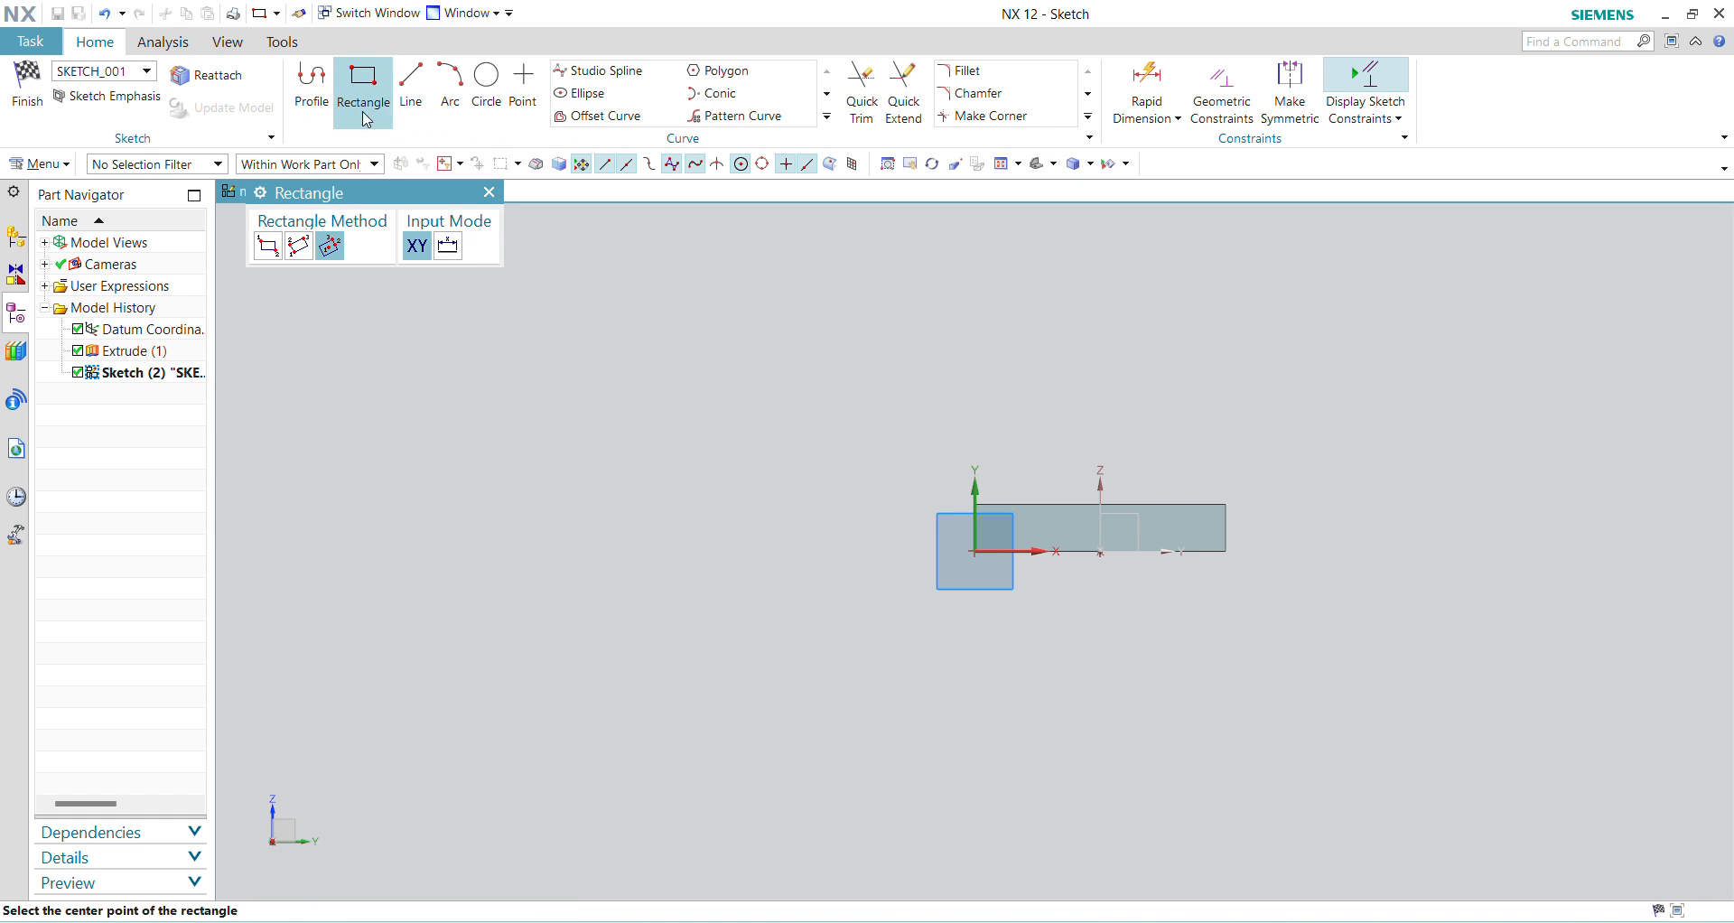
{"action": "left_click", "coordinate": [268, 253]}
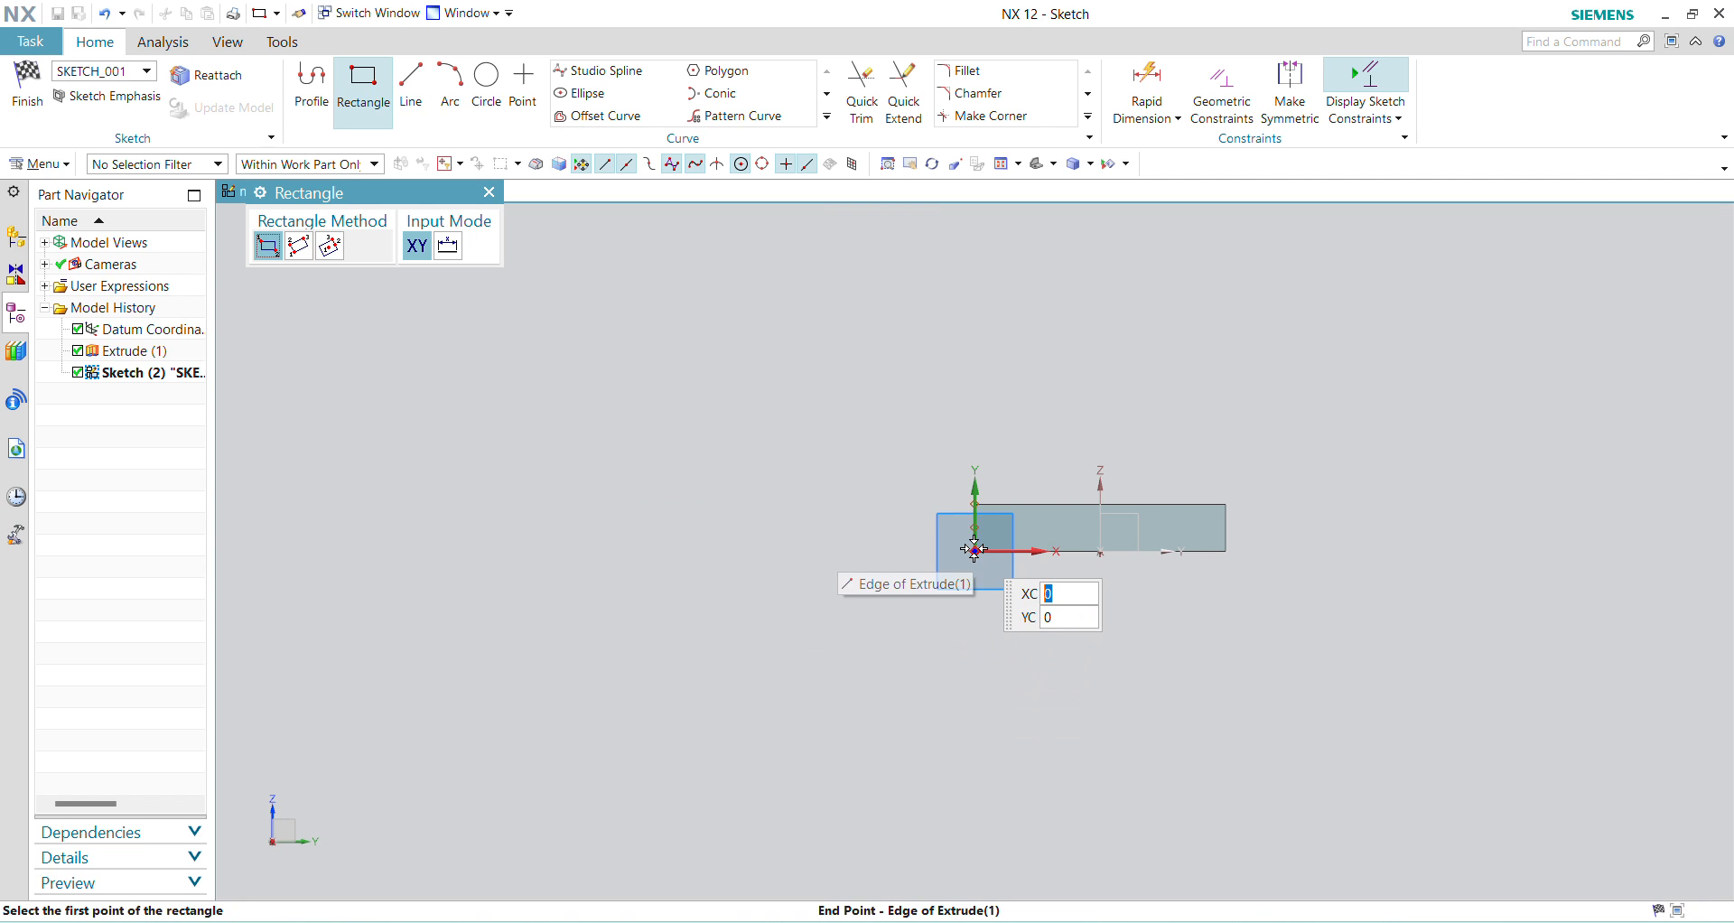
{"action": "left_click", "coordinate": [1024, 598]}
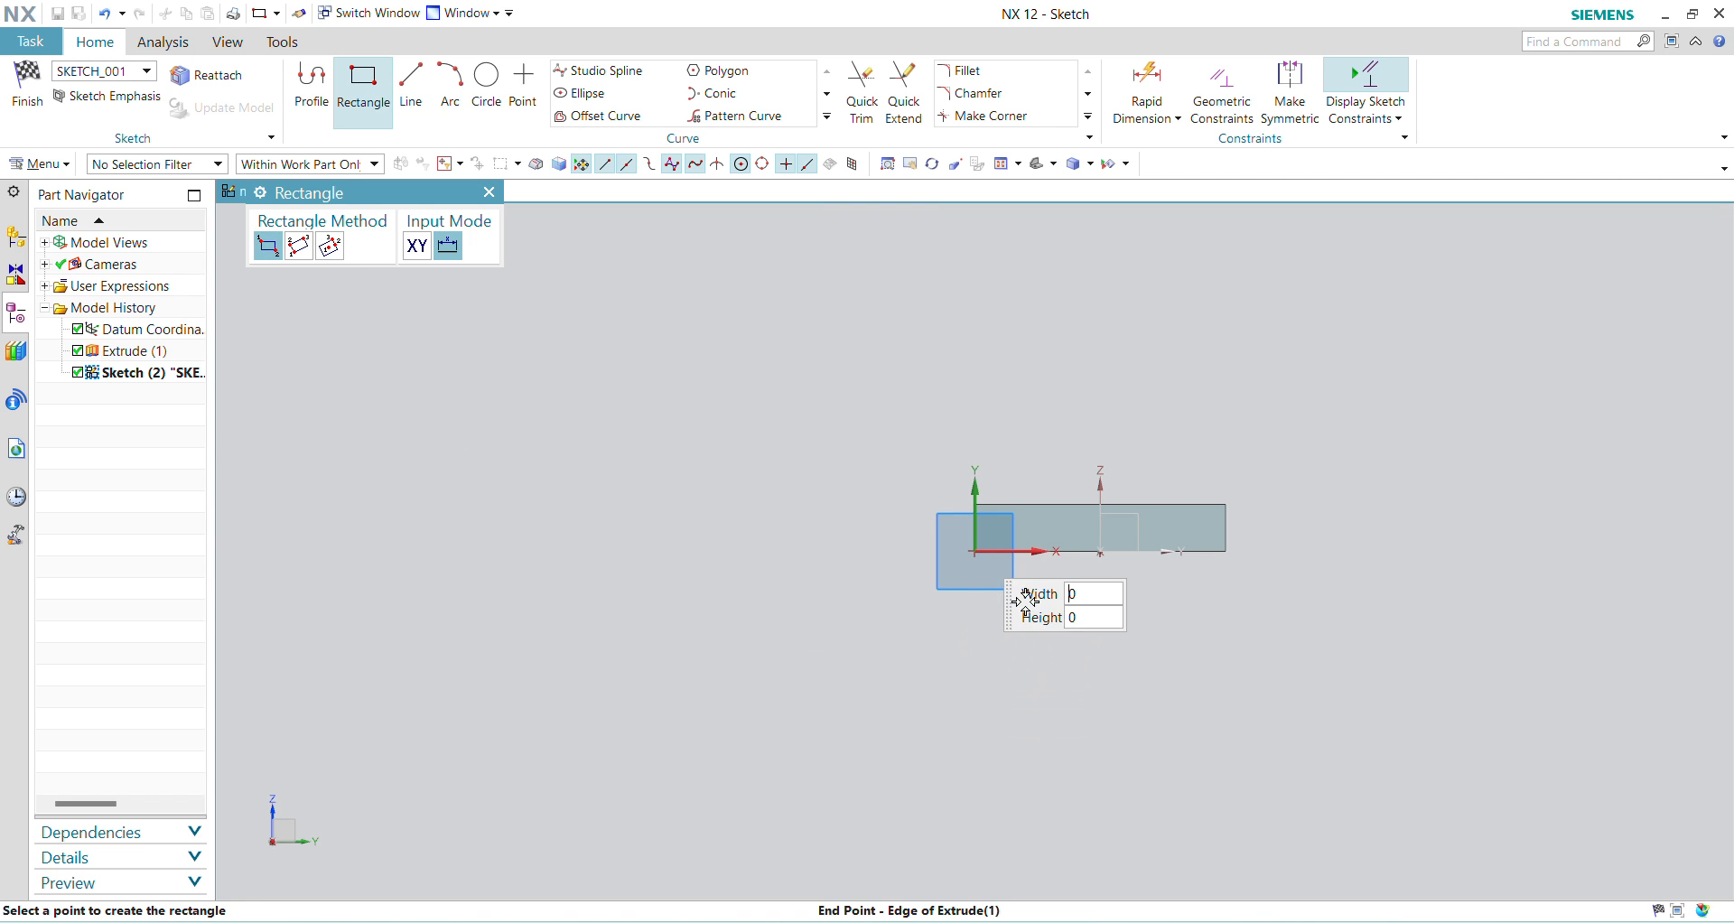
{"action": "left_click", "coordinate": [1236, 752]}
{"action": "key", "text": "Escape"}
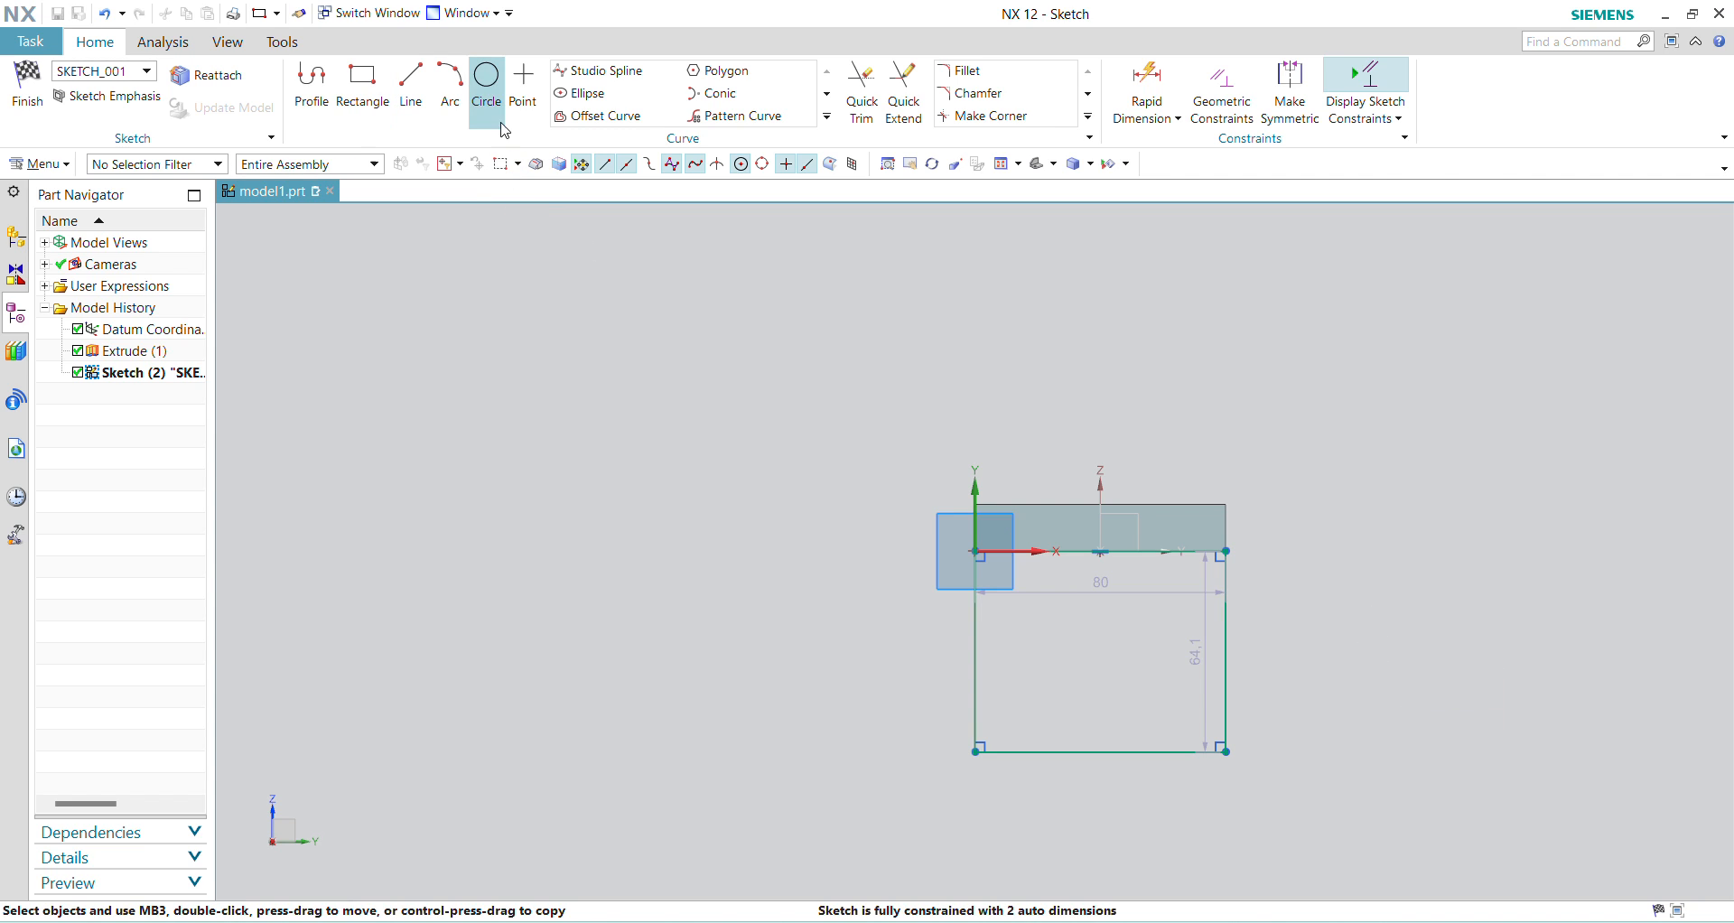
Step: Draw an 80 mm diameter circle centred on the midpoint of the rectangle's lower edge
{"action": "left_click", "coordinate": [488, 85]}
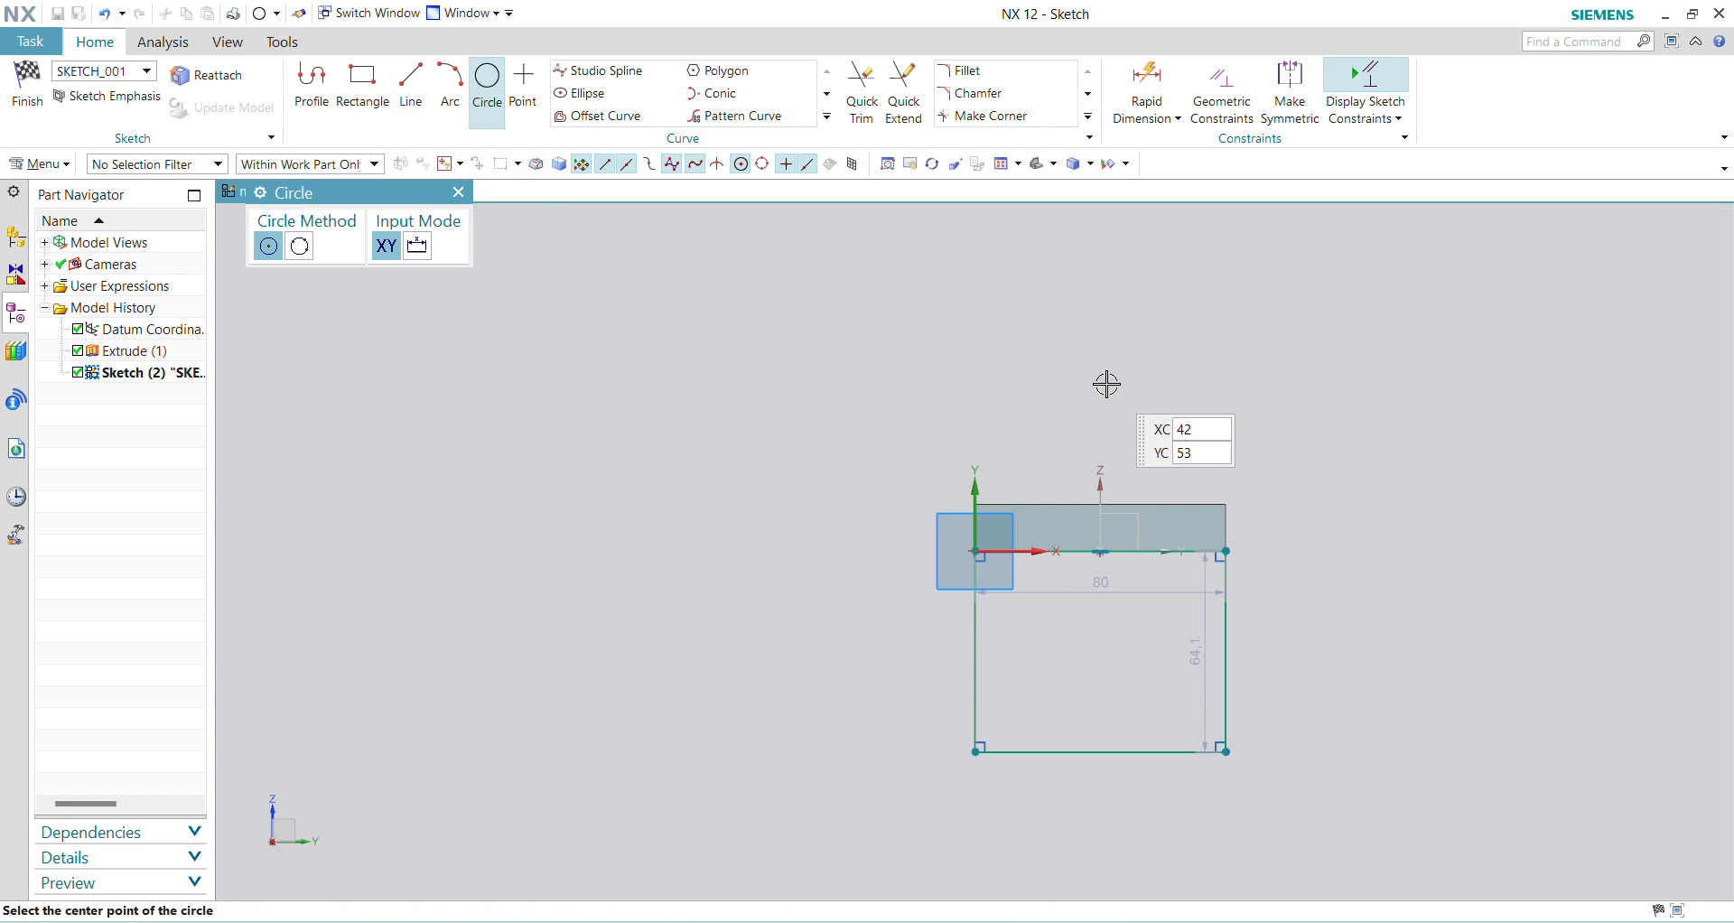
{"action": "left_click", "coordinate": [1099, 751]}
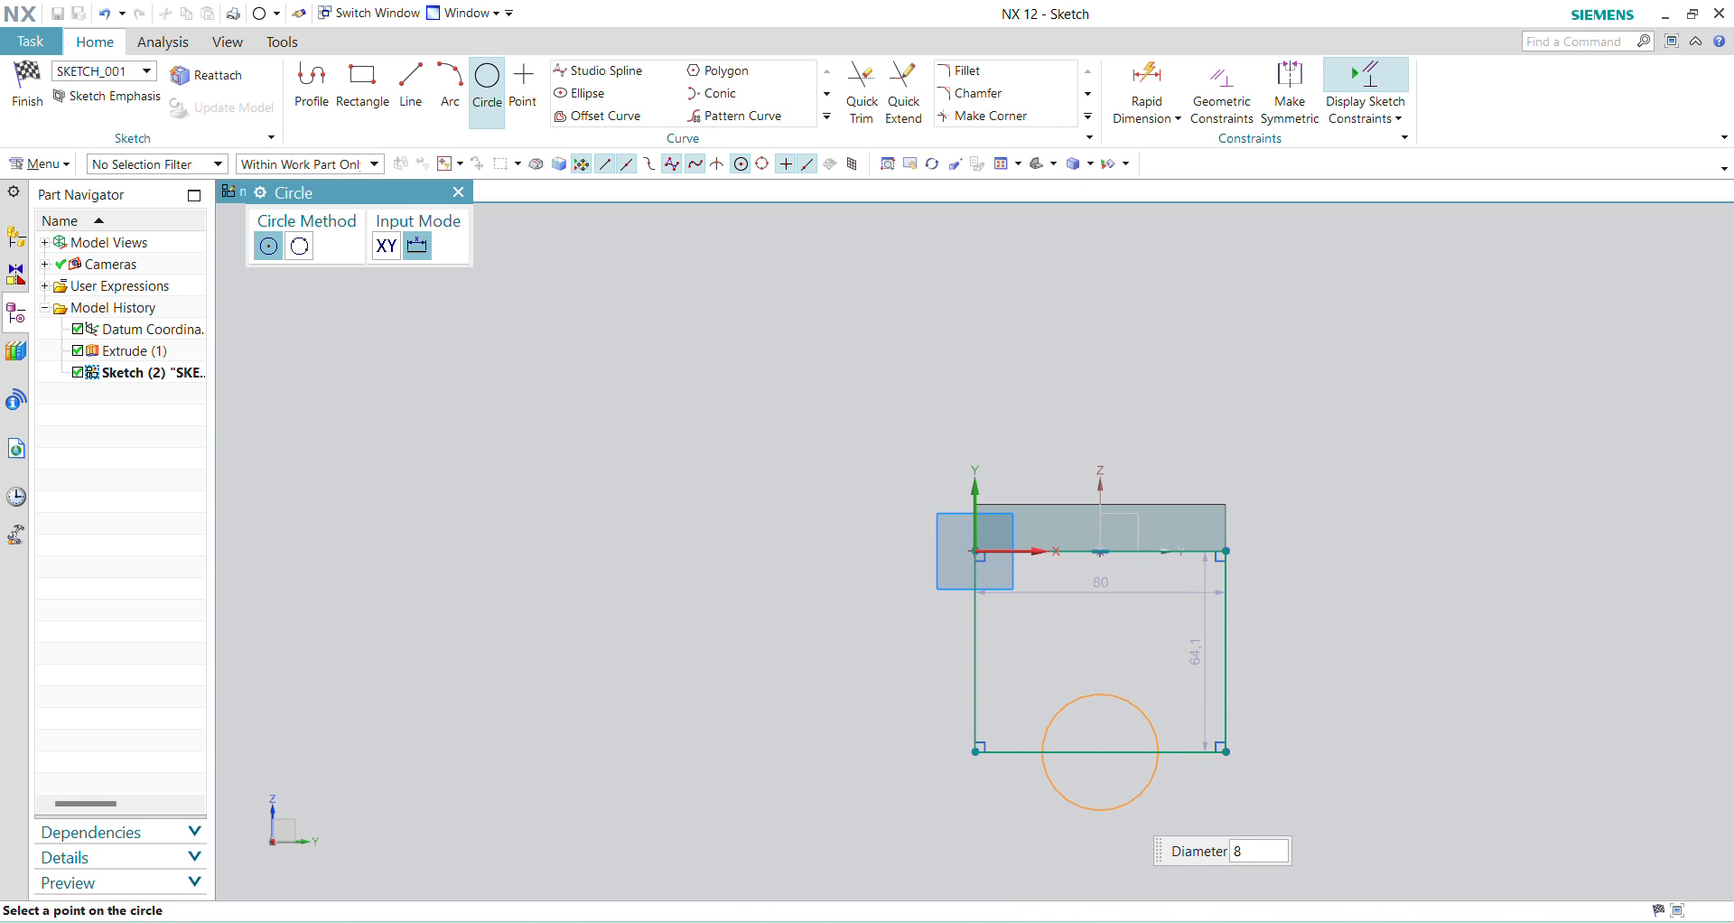
{"action": "type", "text": "80"}
{"action": "key", "text": "Return"}
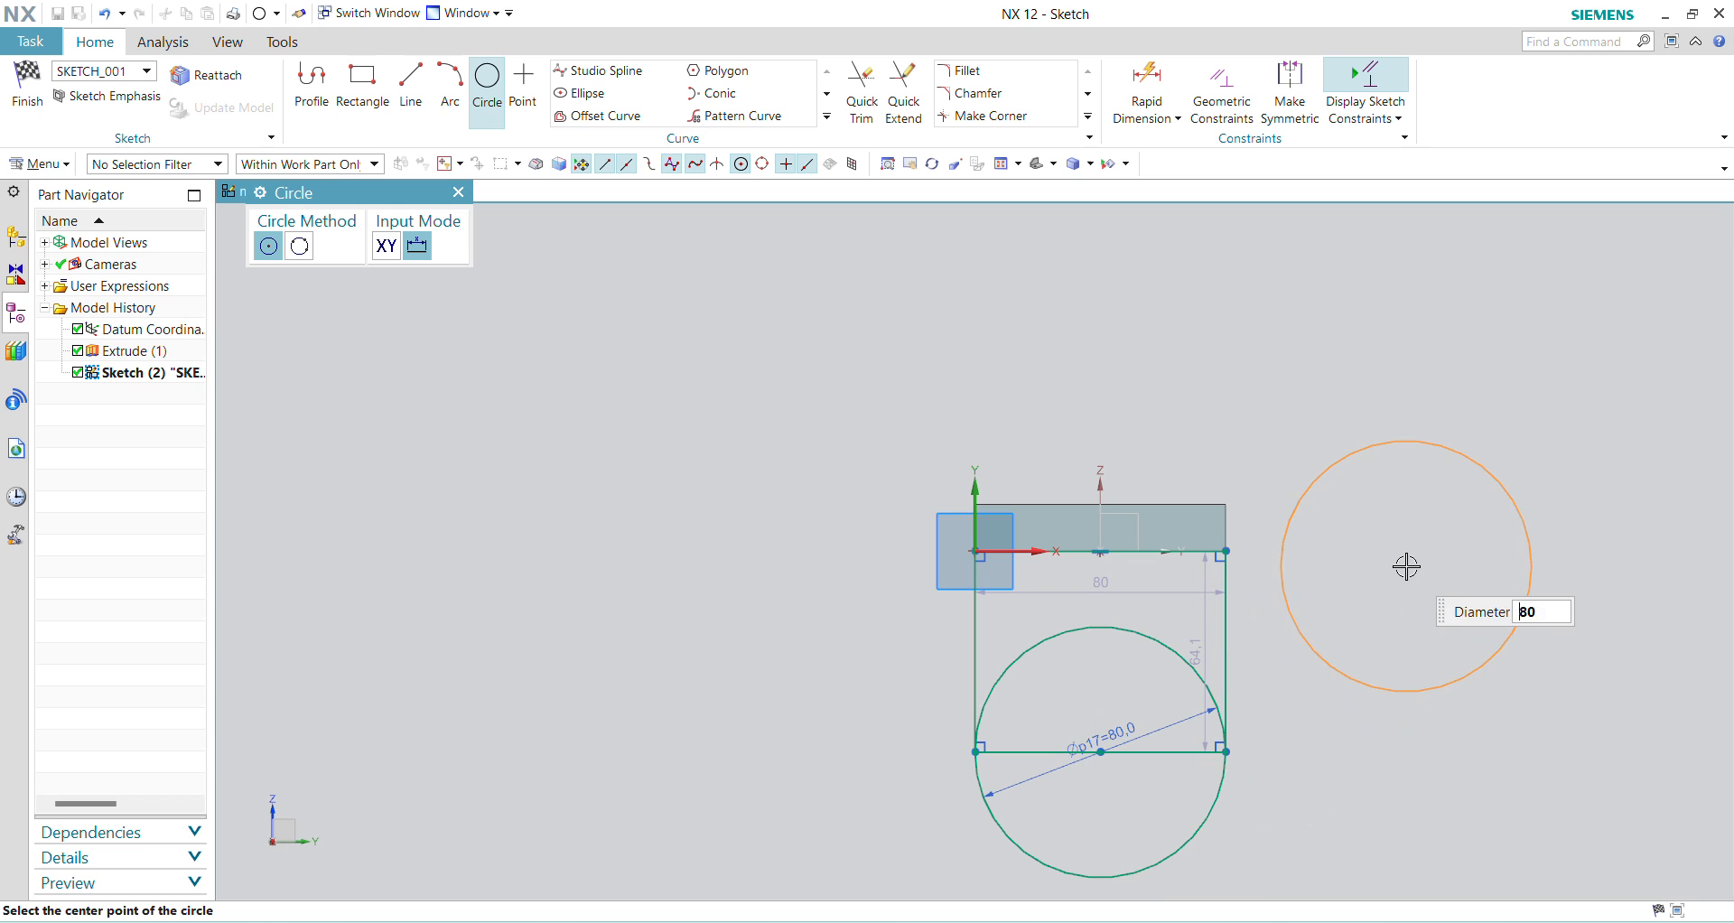
{"action": "key", "text": "Escape"}
Step: Add a 30 mm diameter circle concentric with the 80 mm circle
{"action": "left_click", "coordinate": [487, 80]}
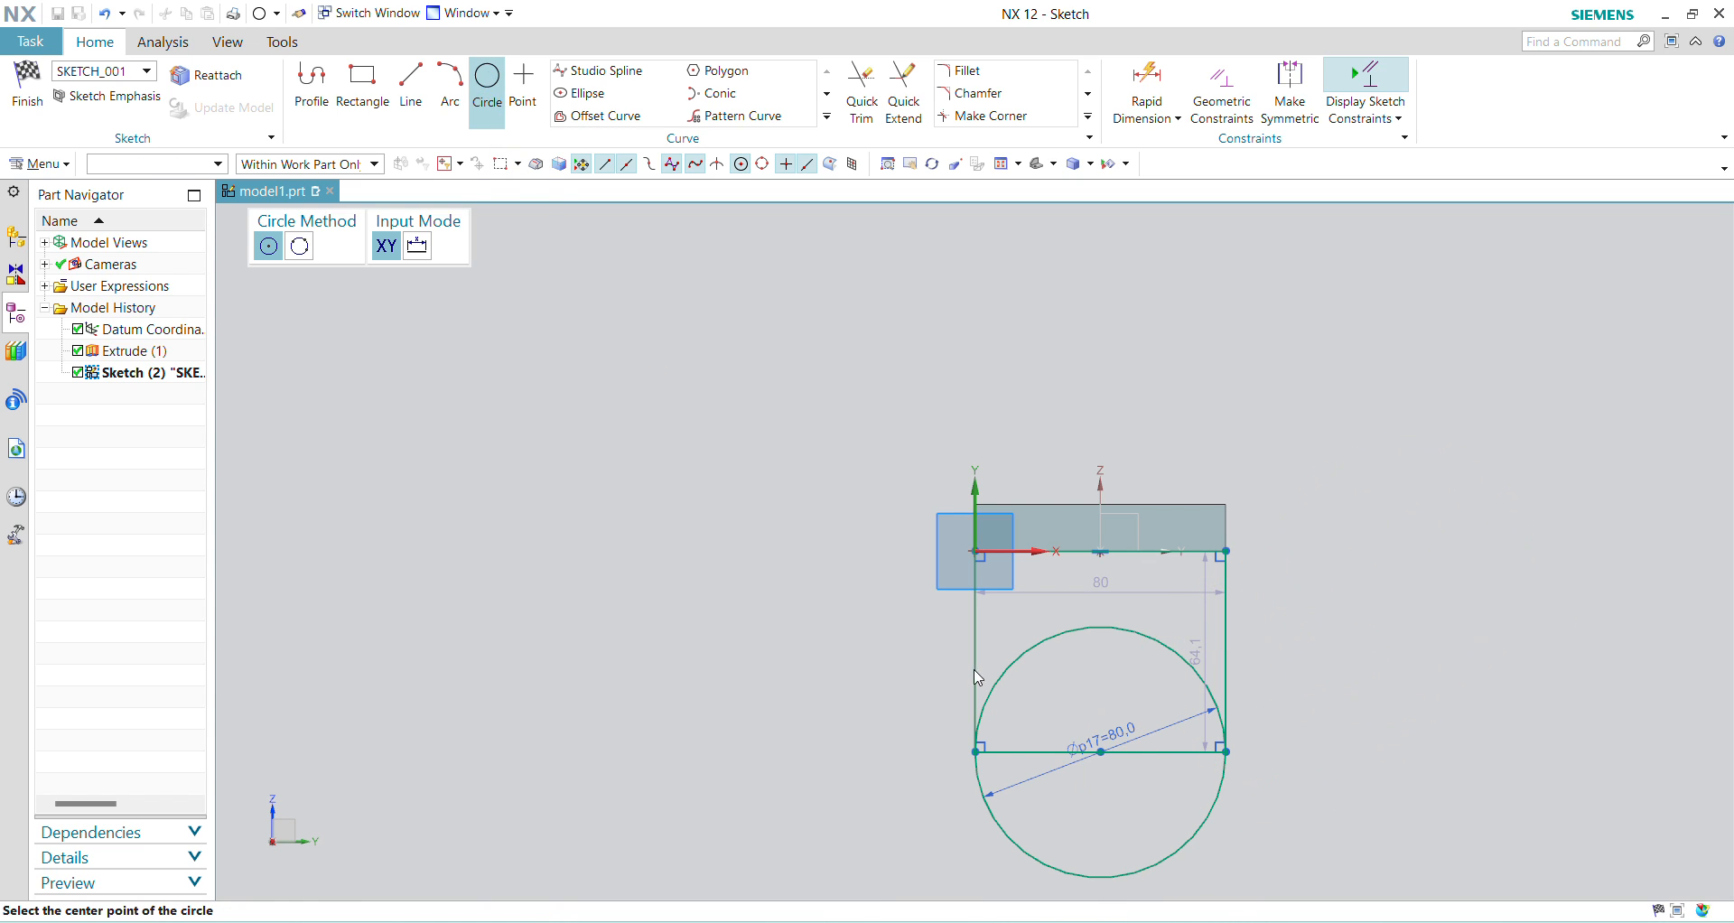
{"action": "left_click", "coordinate": [1100, 750]}
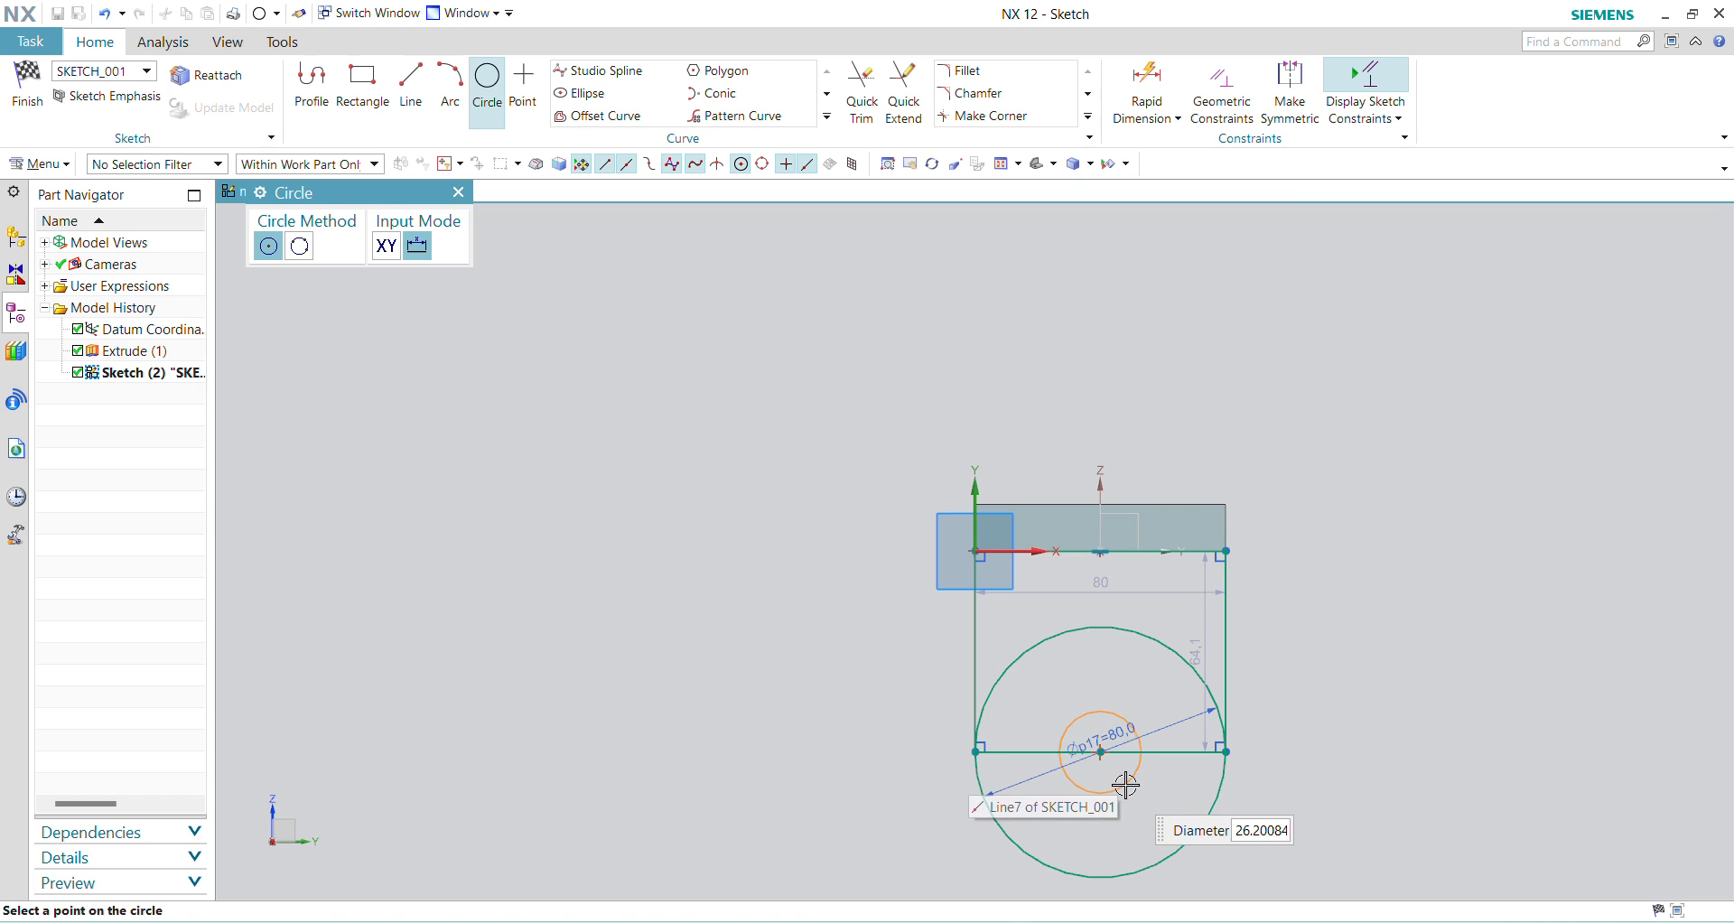
{"action": "type", "text": "30"}
{"action": "key", "text": "Return"}
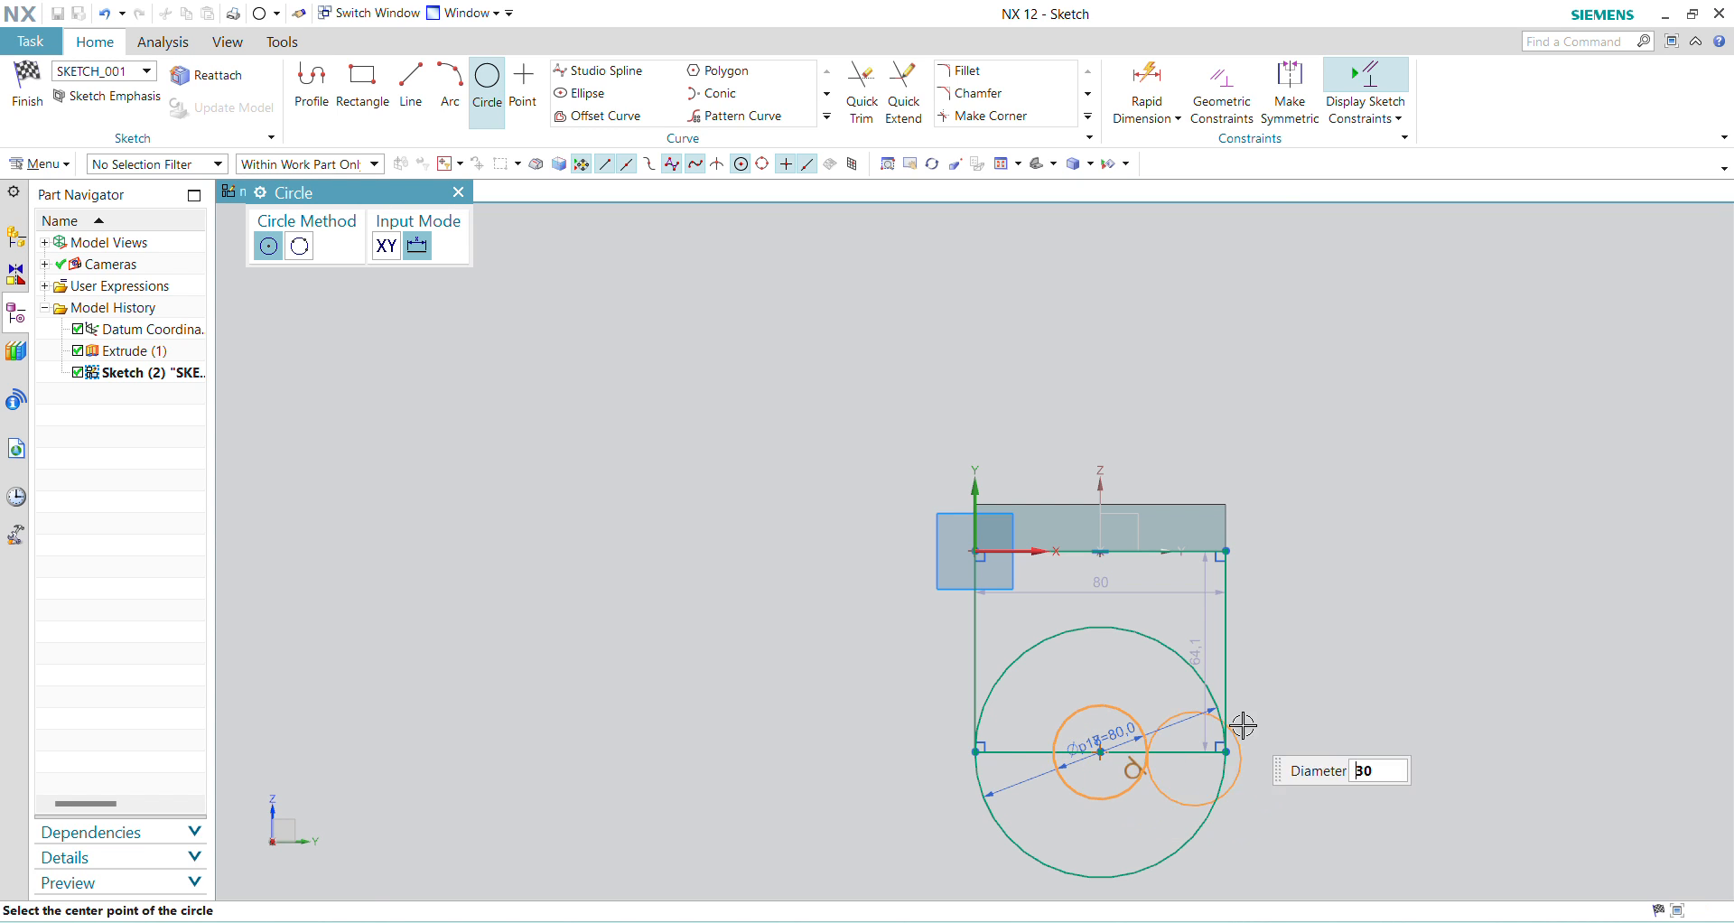
{"action": "key", "text": "Escape"}
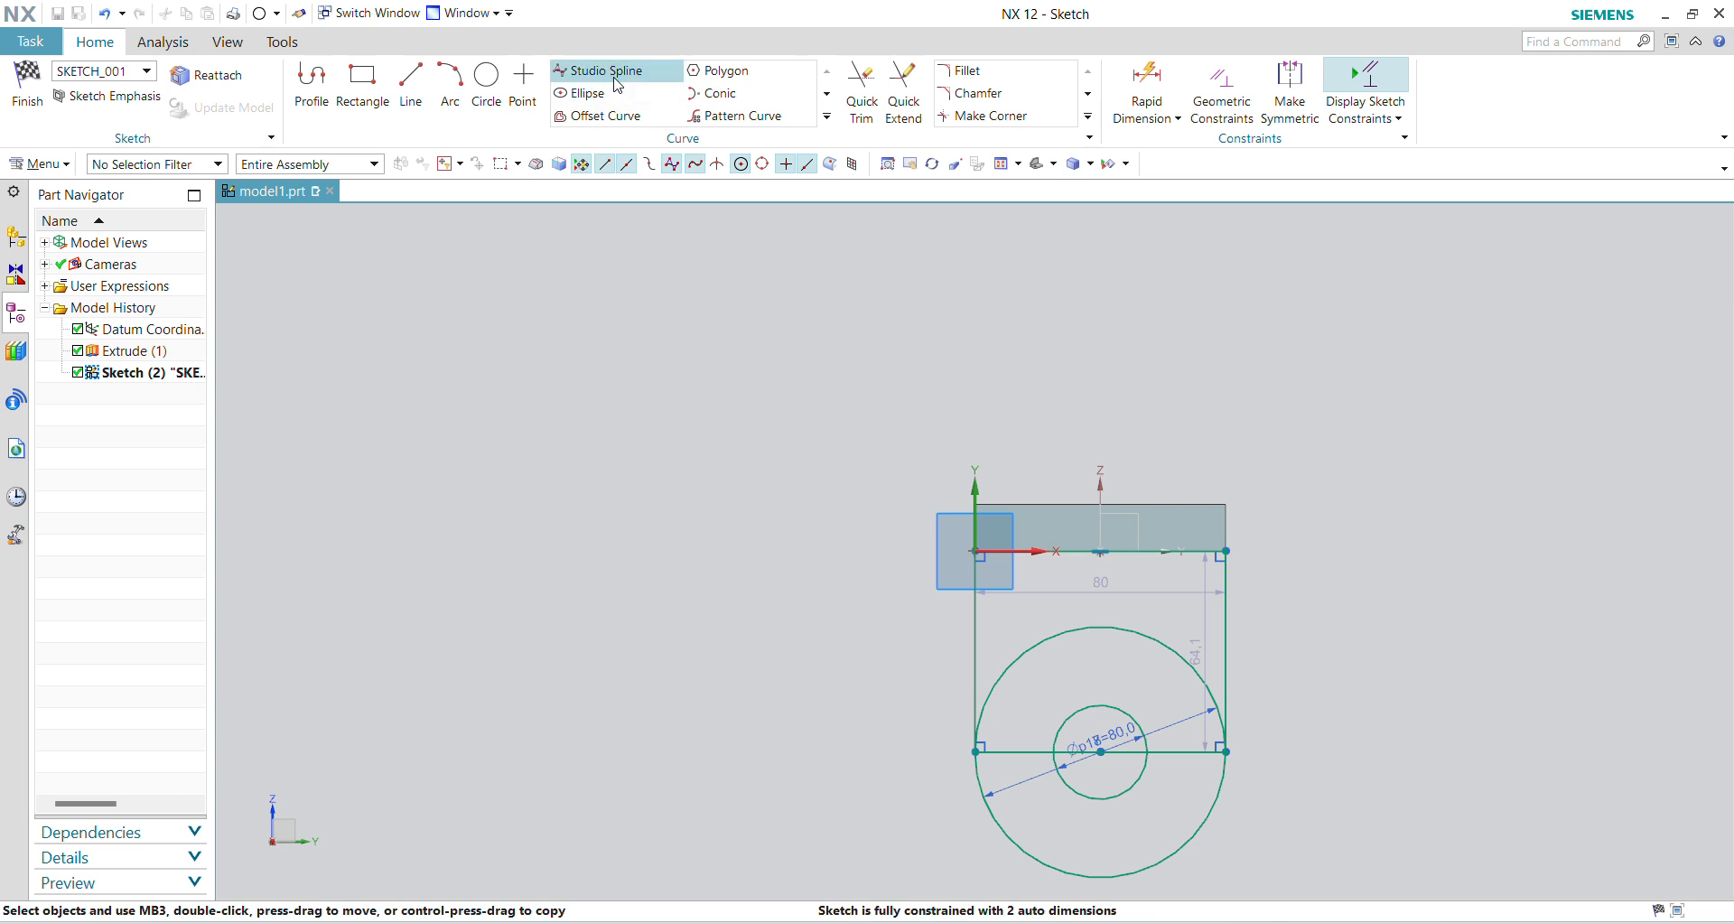
Step: Trim away the large circle's upper half and the rectangle's lower line to leave a rounded lug profile with its hole
{"action": "left_click", "coordinate": [861, 90]}
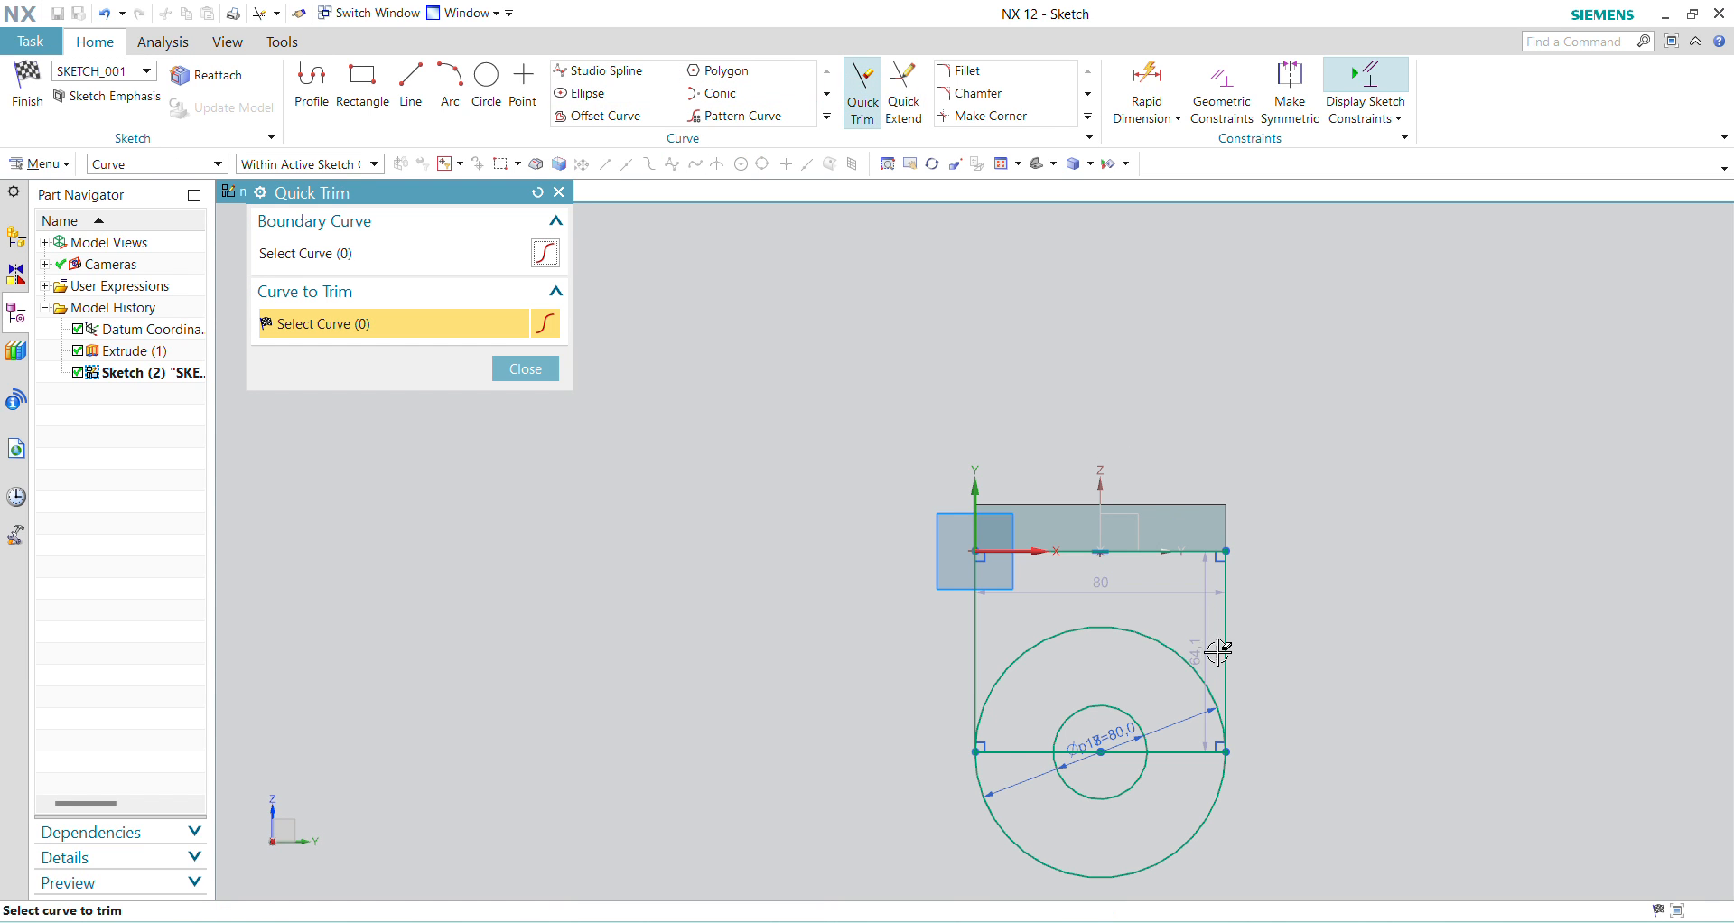
{"action": "left_click", "coordinate": [1151, 641]}
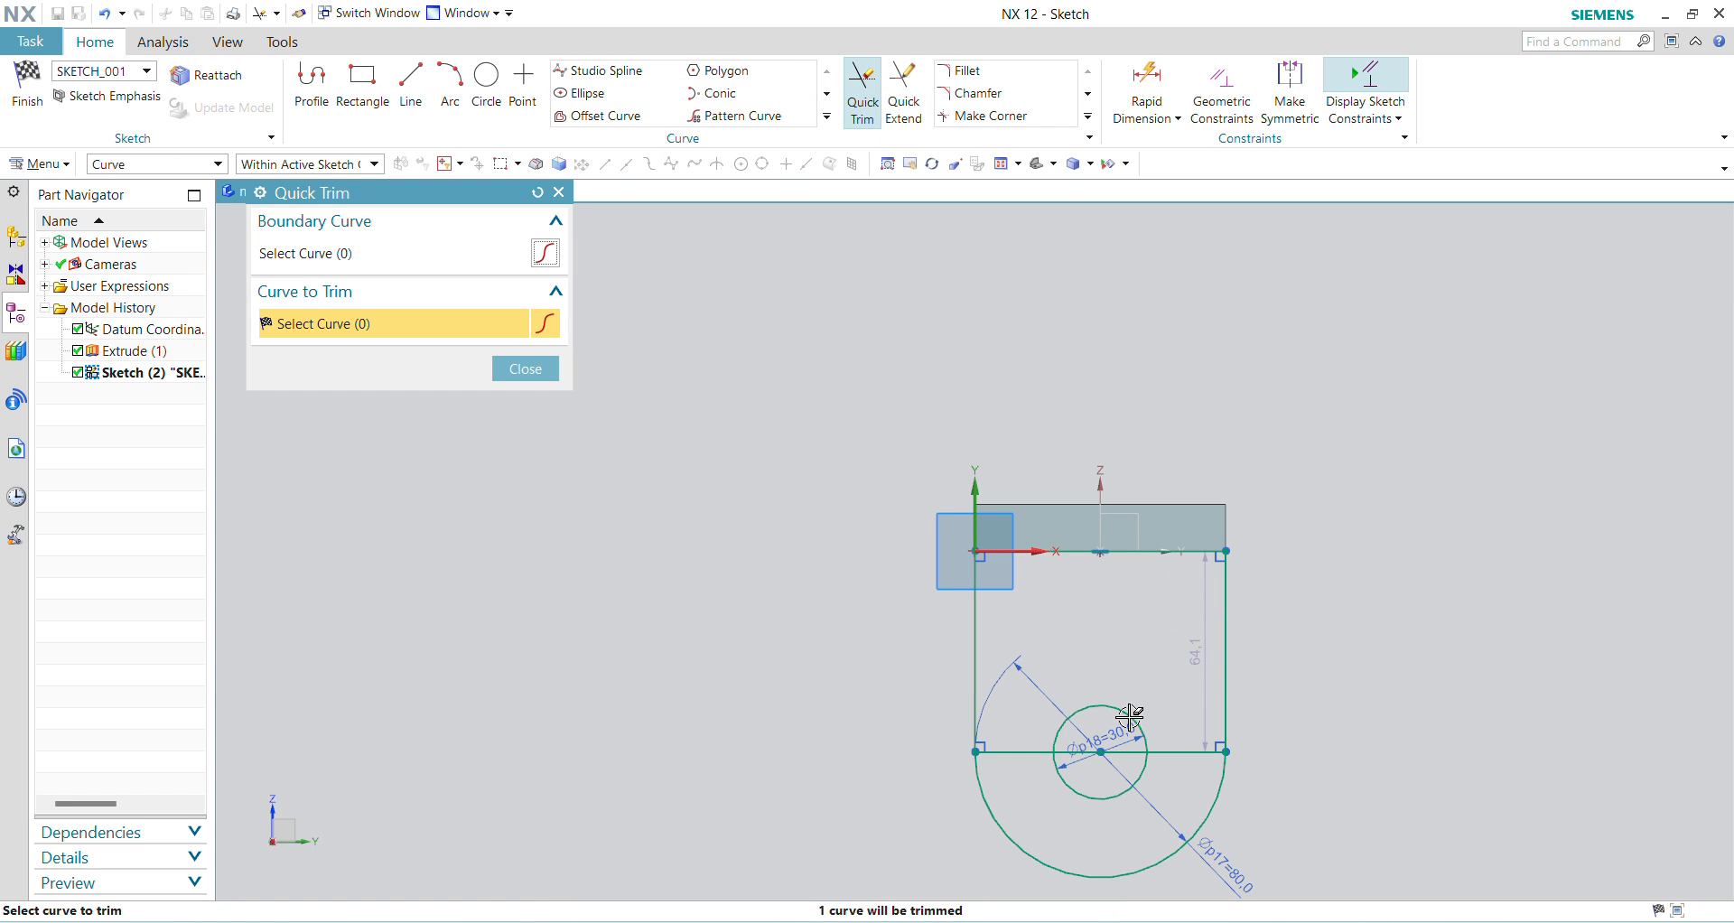
{"action": "left_click", "coordinate": [1172, 756]}
{"action": "left_click", "coordinate": [1115, 753]}
{"action": "left_click", "coordinate": [1022, 753]}
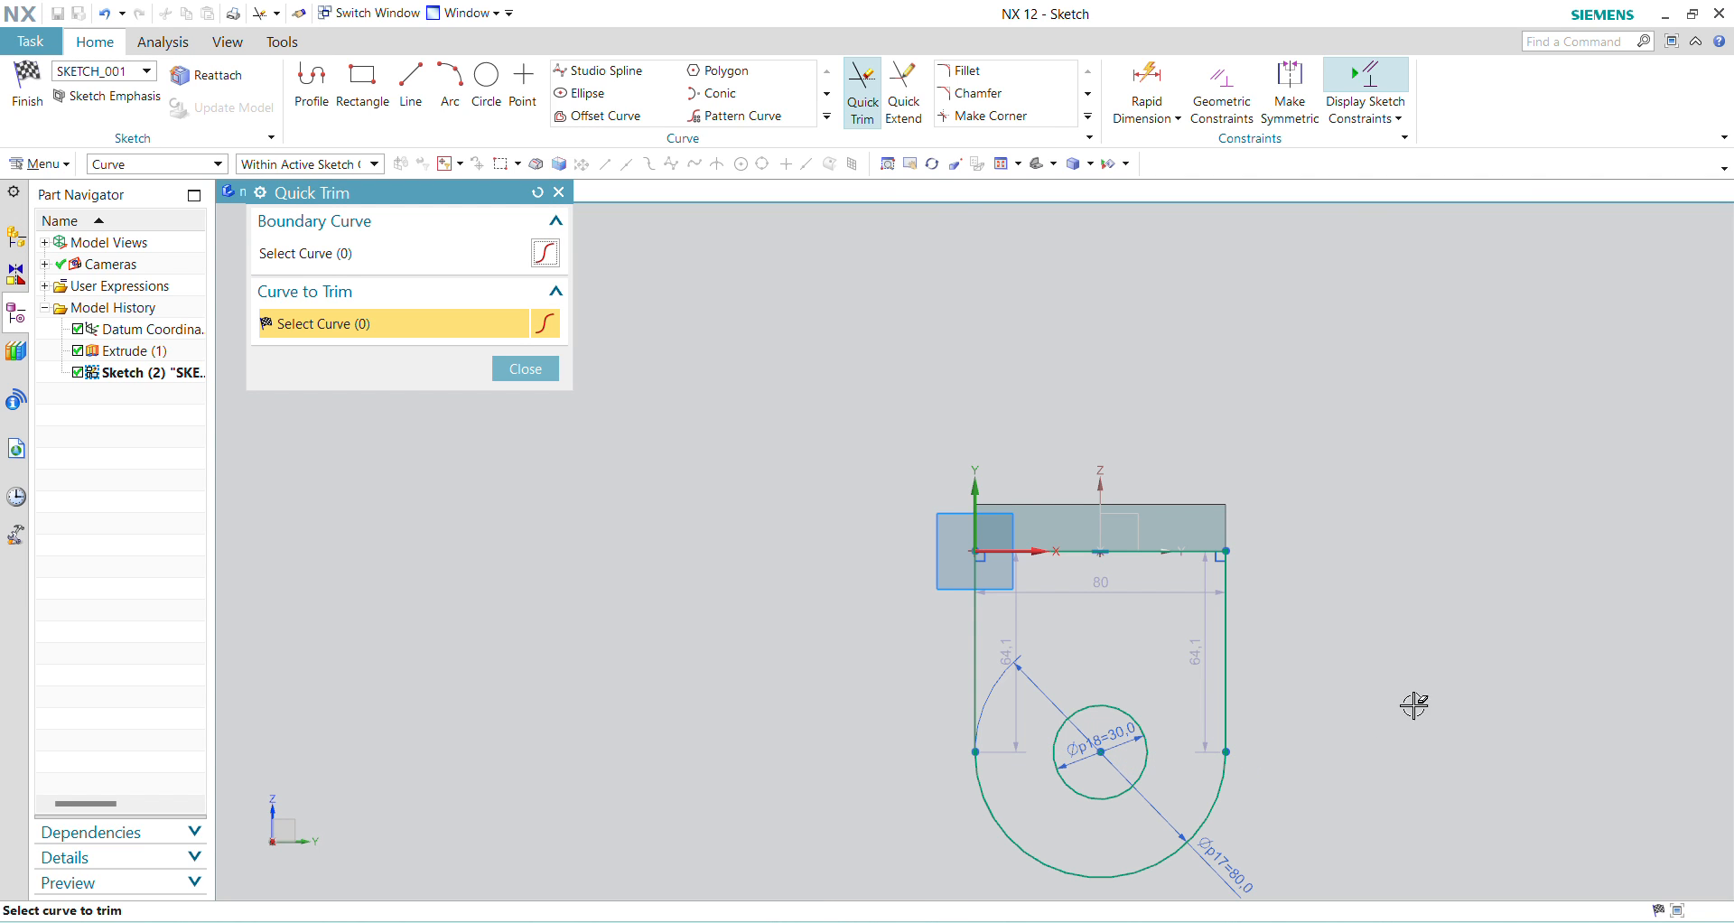
{"action": "middle_click", "coordinate": [1390, 512]}
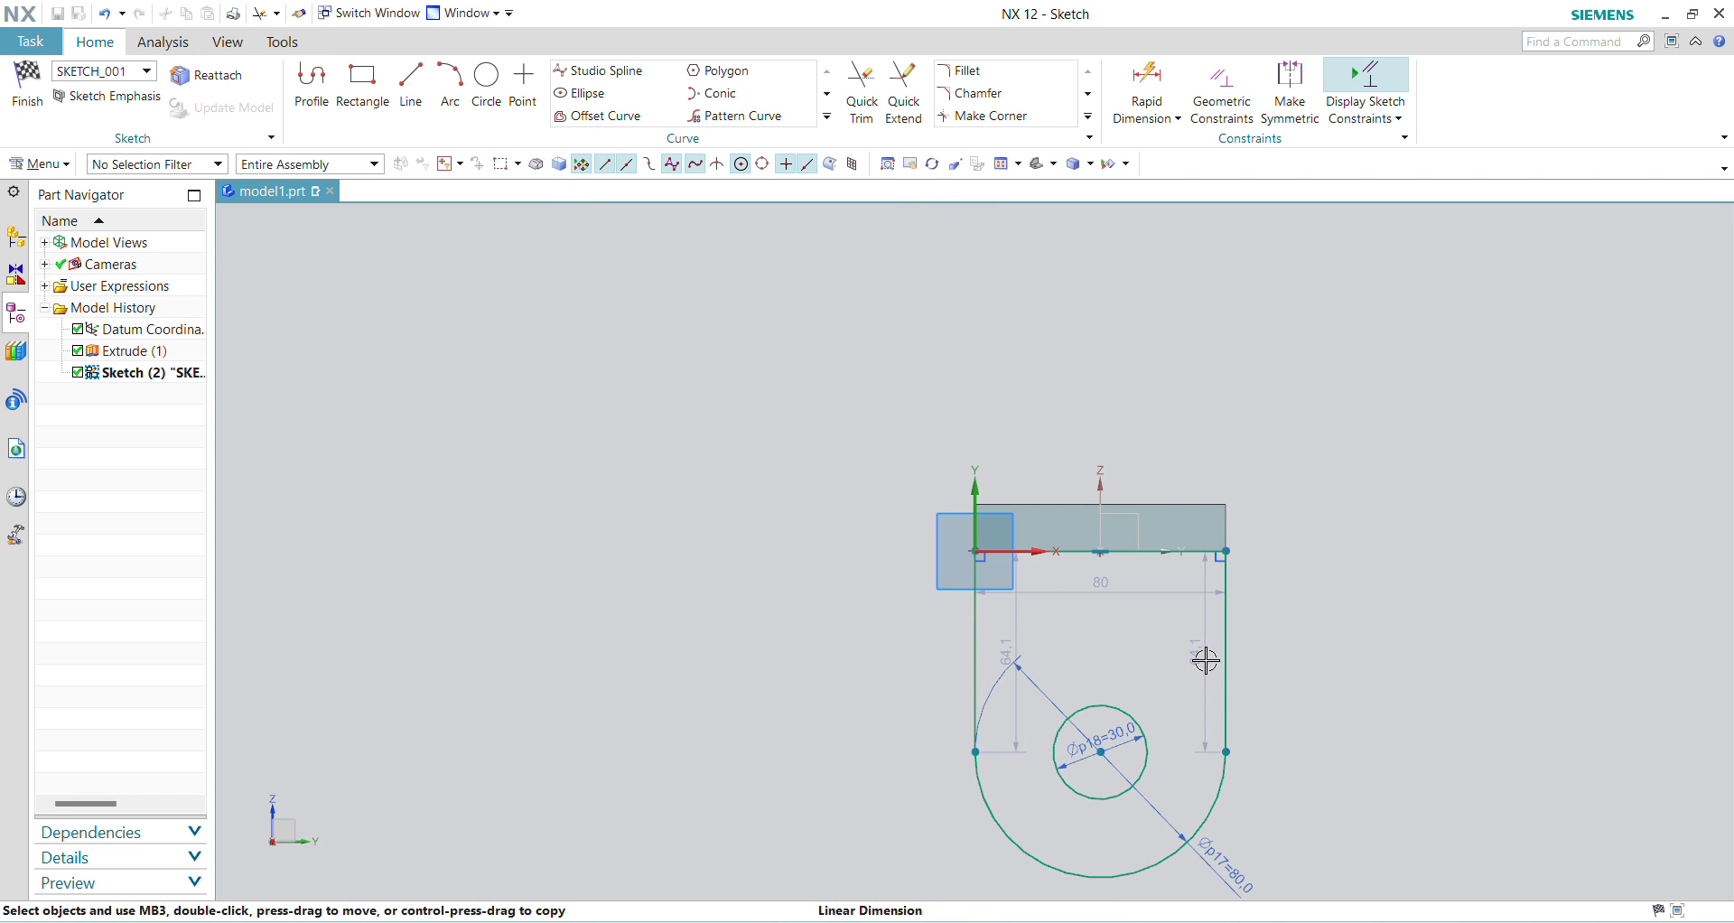
Step: Dimension the lug profile's straight side from the plate's lower edge to the arc as 50-15 mm
{"action": "left_click", "coordinate": [1205, 658]}
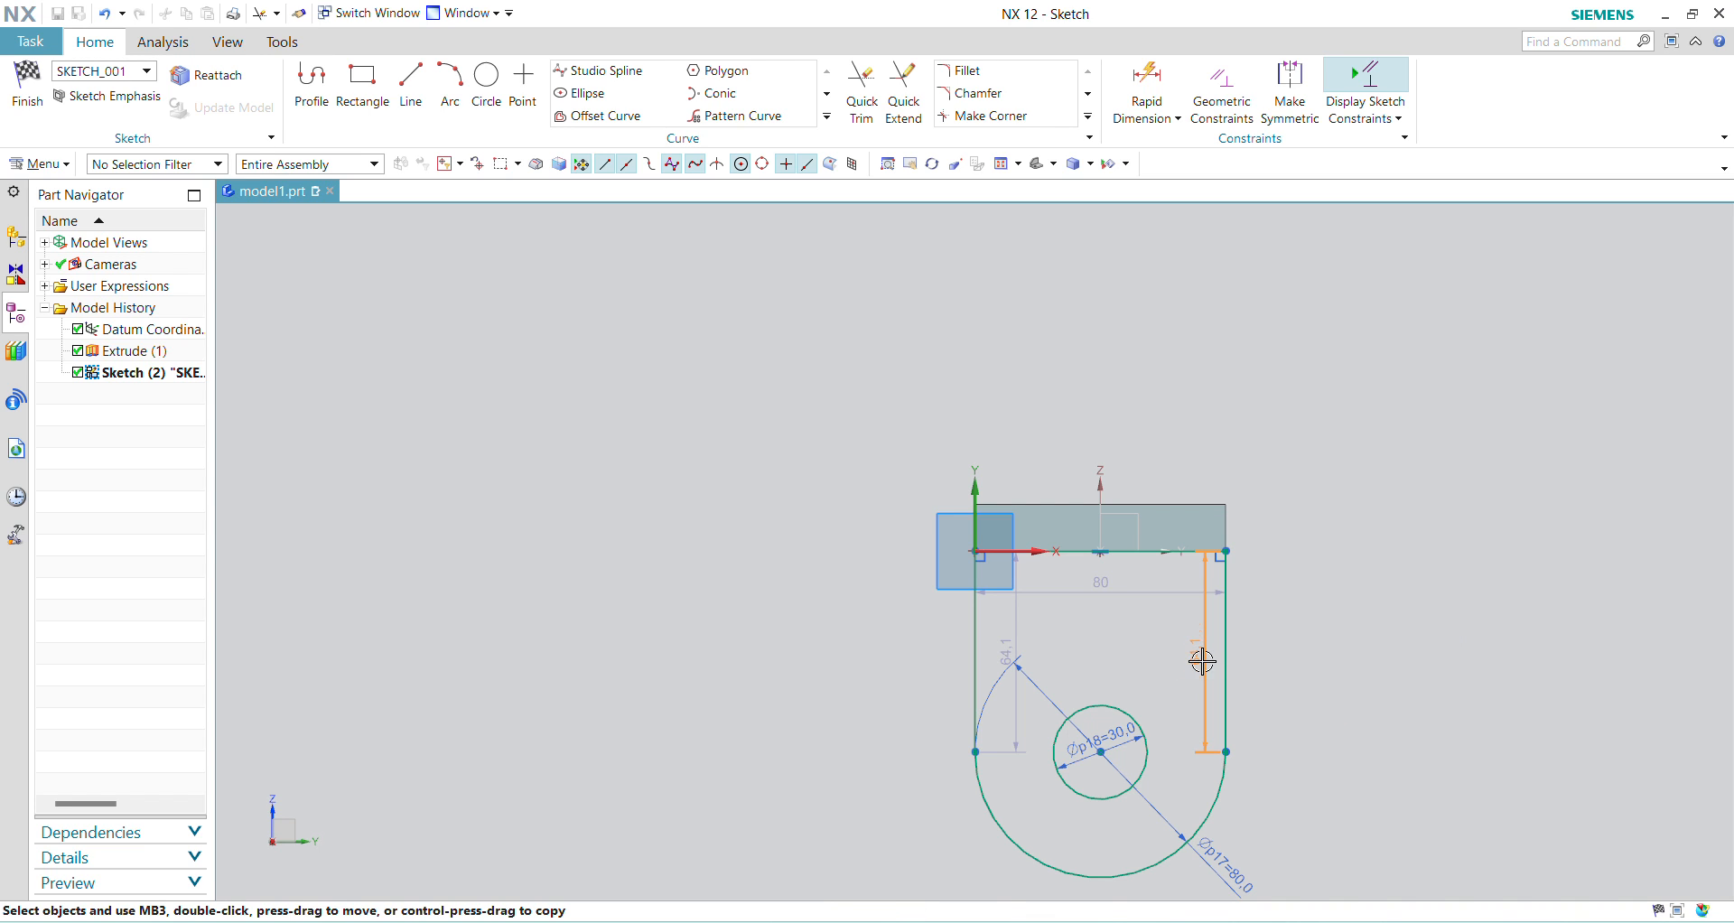
{"action": "double_click", "coordinate": [1200, 658]}
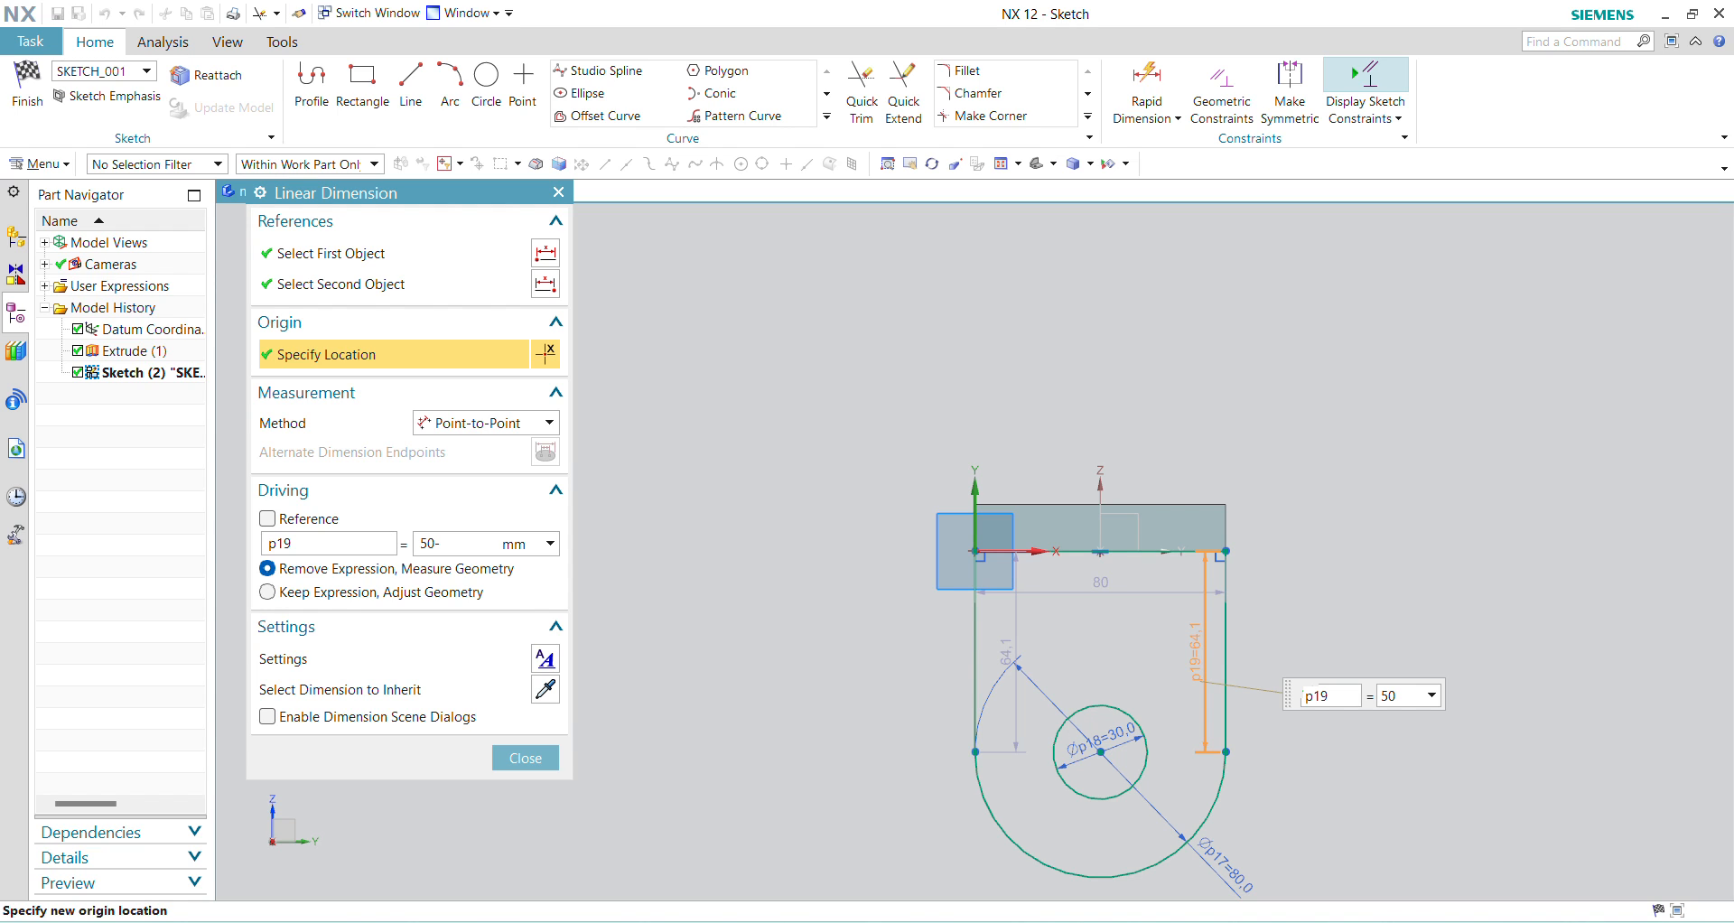
{"action": "key", "text": "Return"}
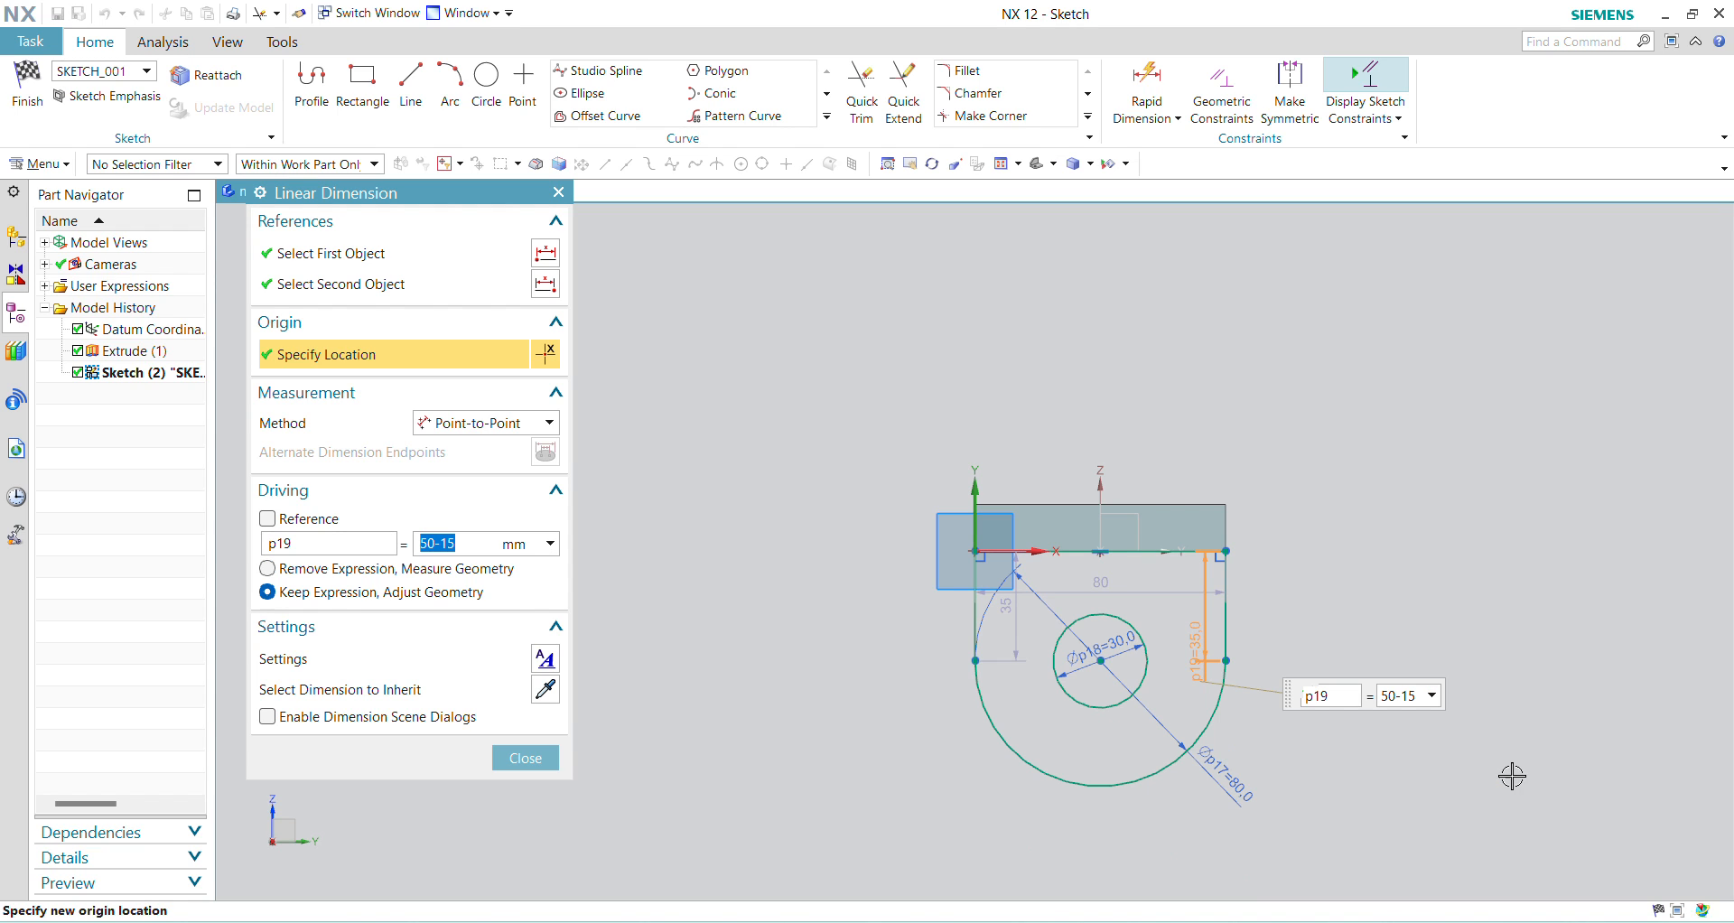
{"action": "scroll", "coordinate": [1134, 690], "scroll_direction": "down", "scroll_amount": 3}
{"action": "scroll", "coordinate": [1154, 710], "scroll_direction": "up", "scroll_amount": 4}
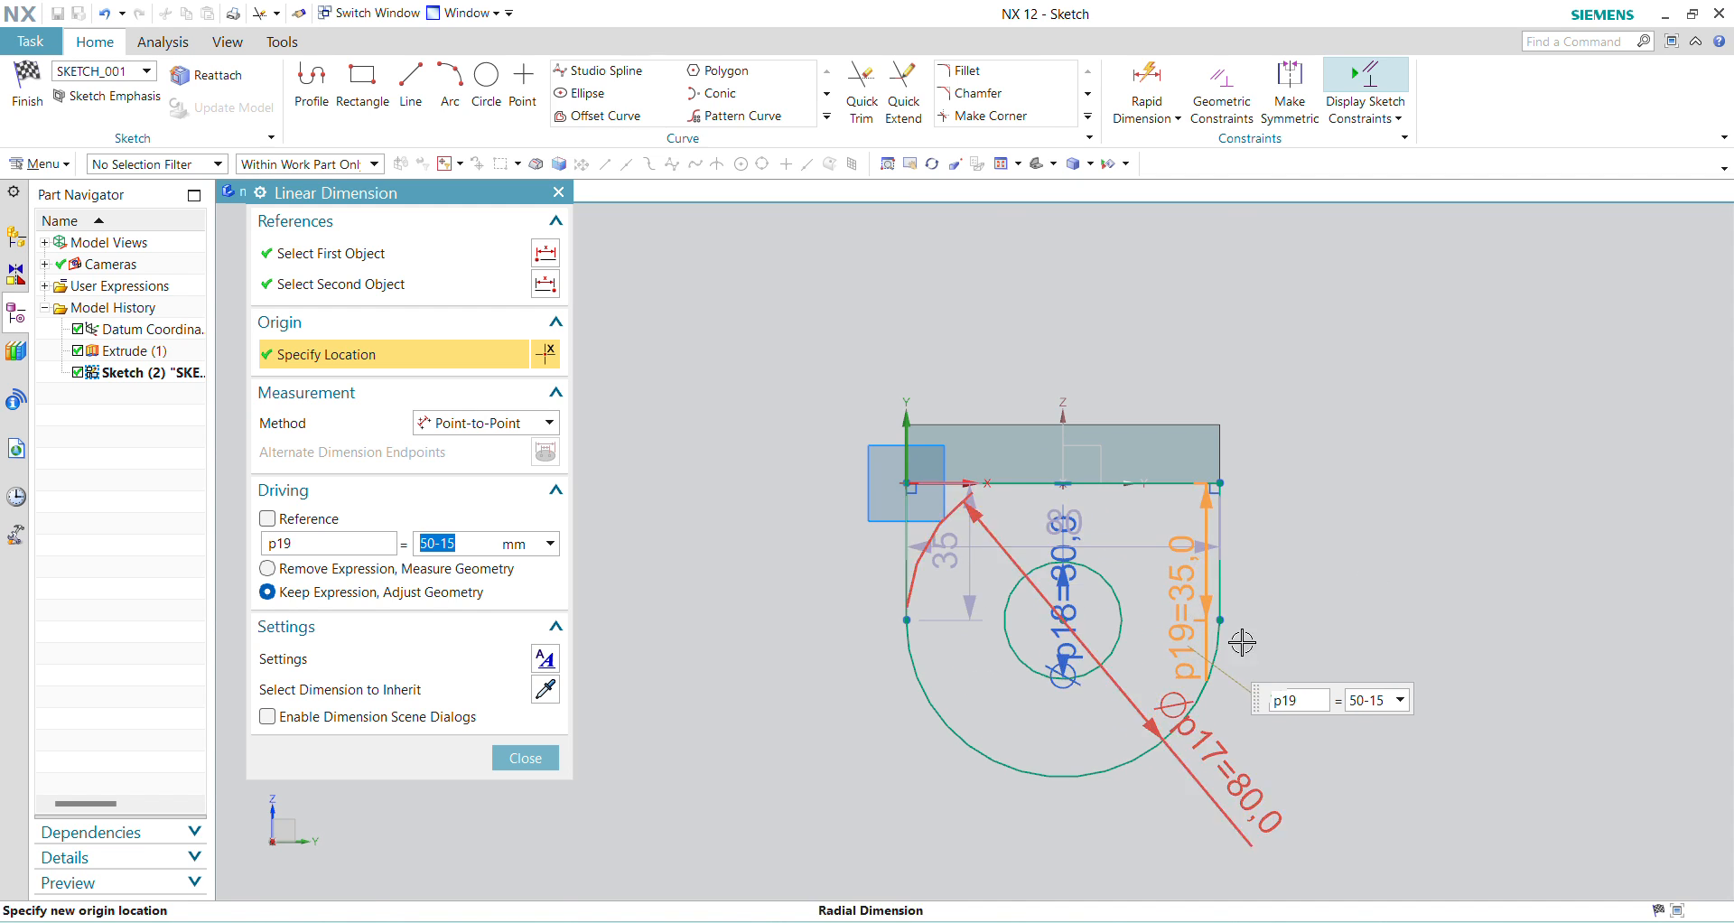
{"action": "middle_click", "coordinate": [1475, 533]}
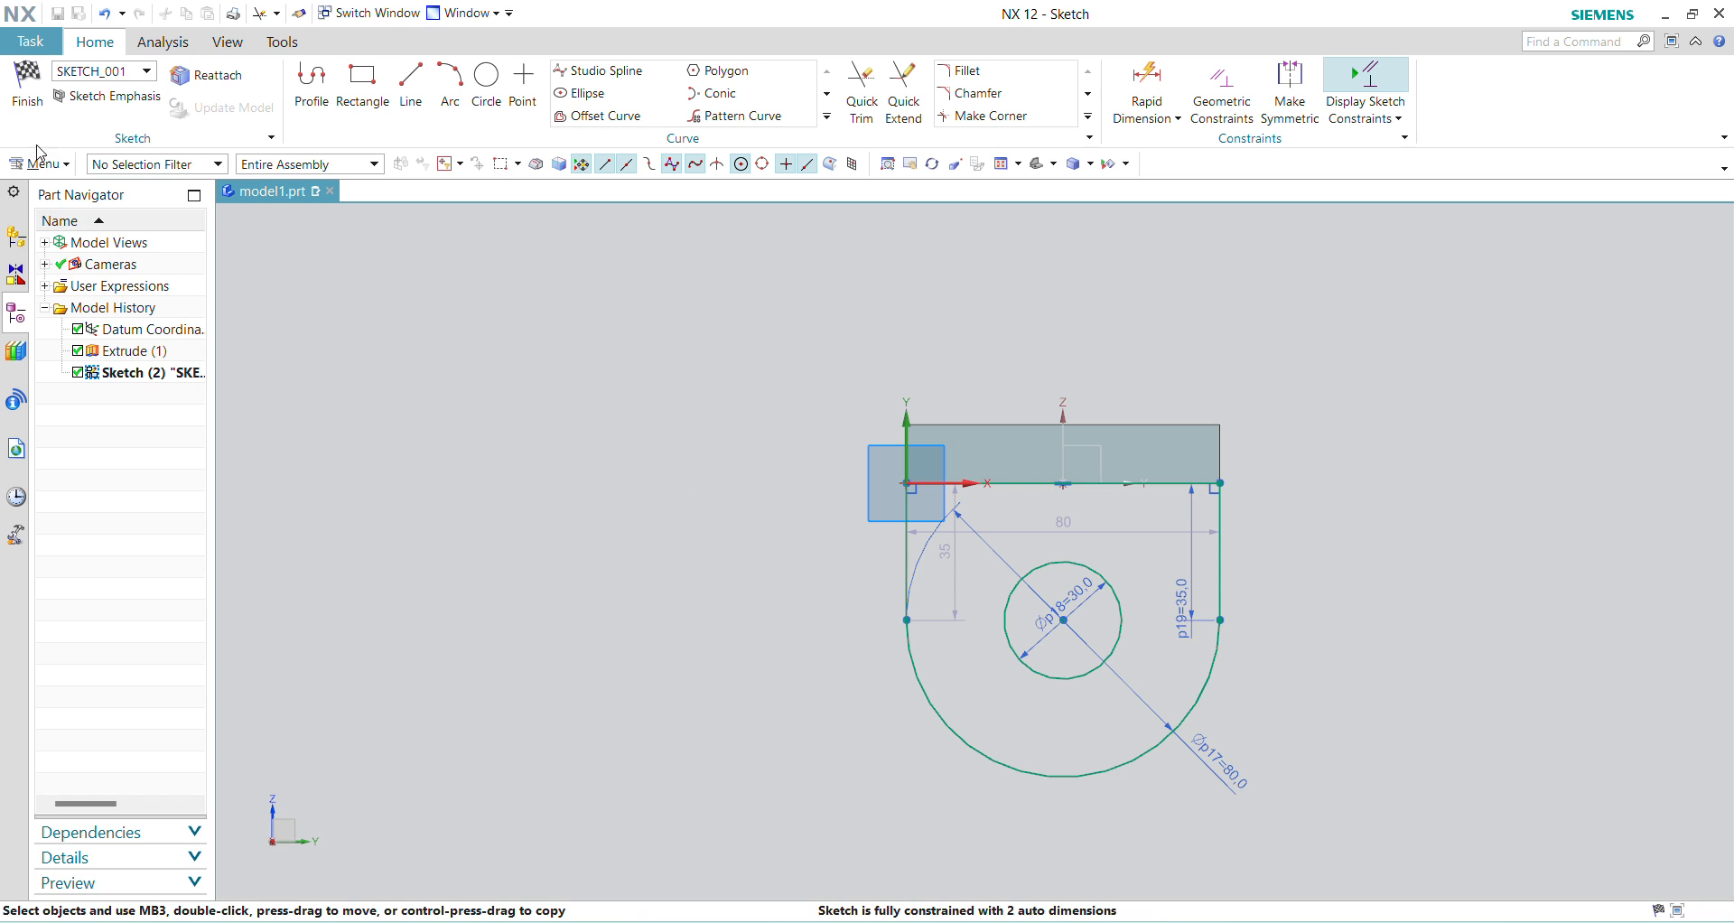
Step: Finish the sketch and extrude the lug profile 15 mm inward under the plate, uniting it with the plate
{"action": "left_click", "coordinate": [31, 90]}
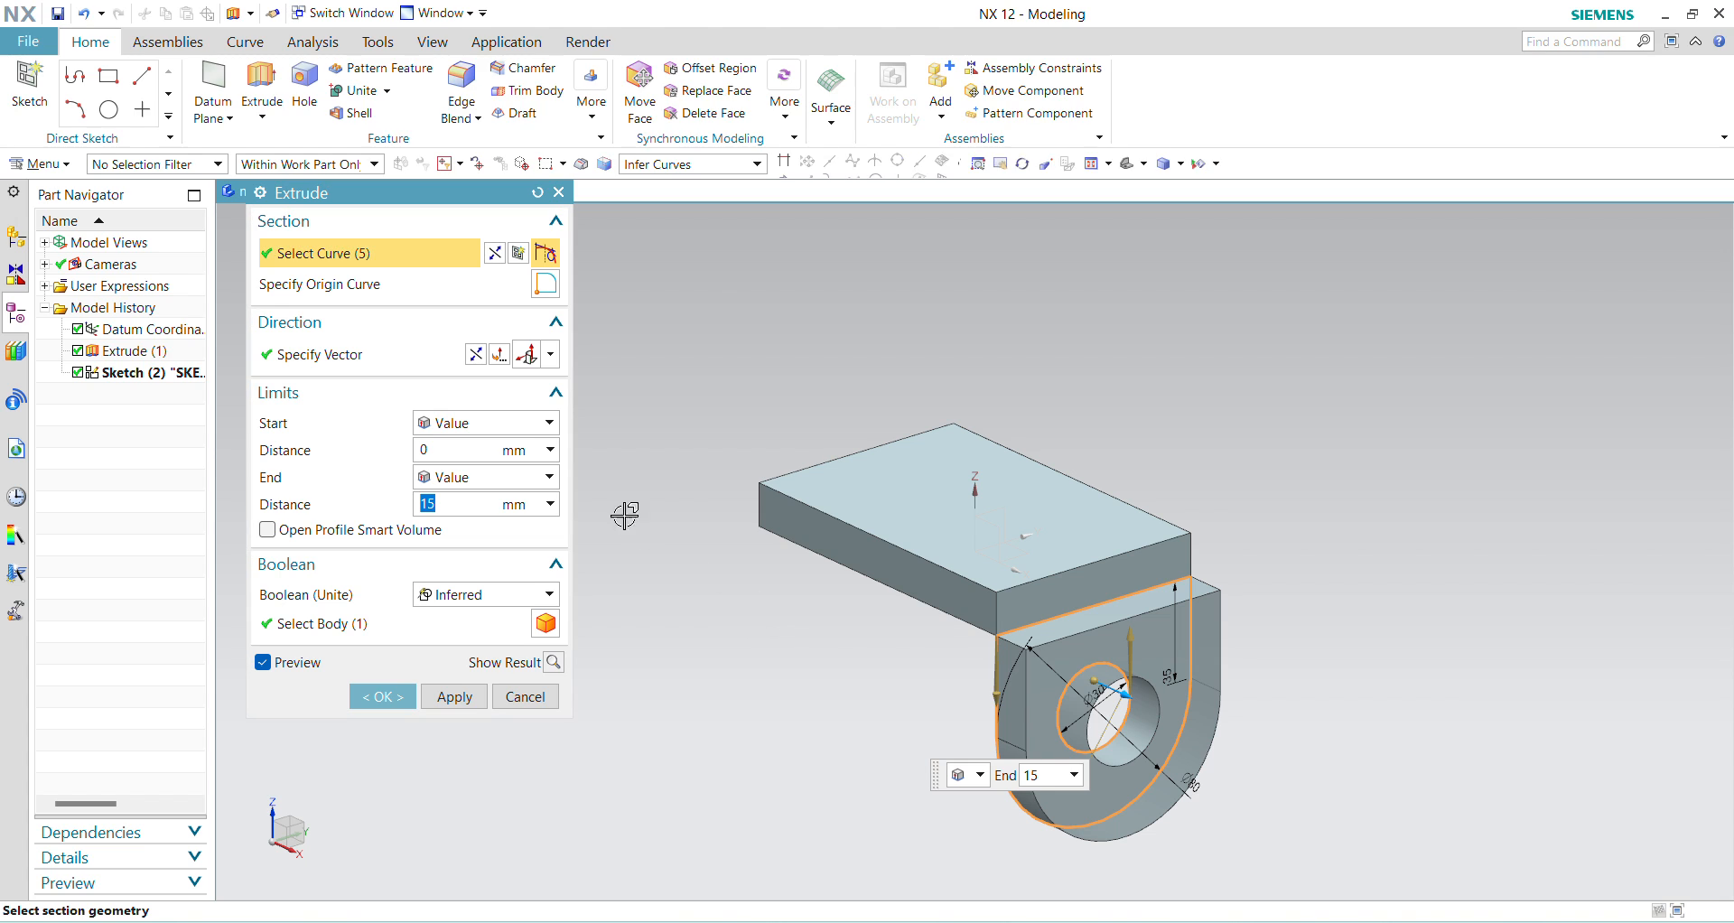
{"action": "left_click", "coordinate": [499, 354]}
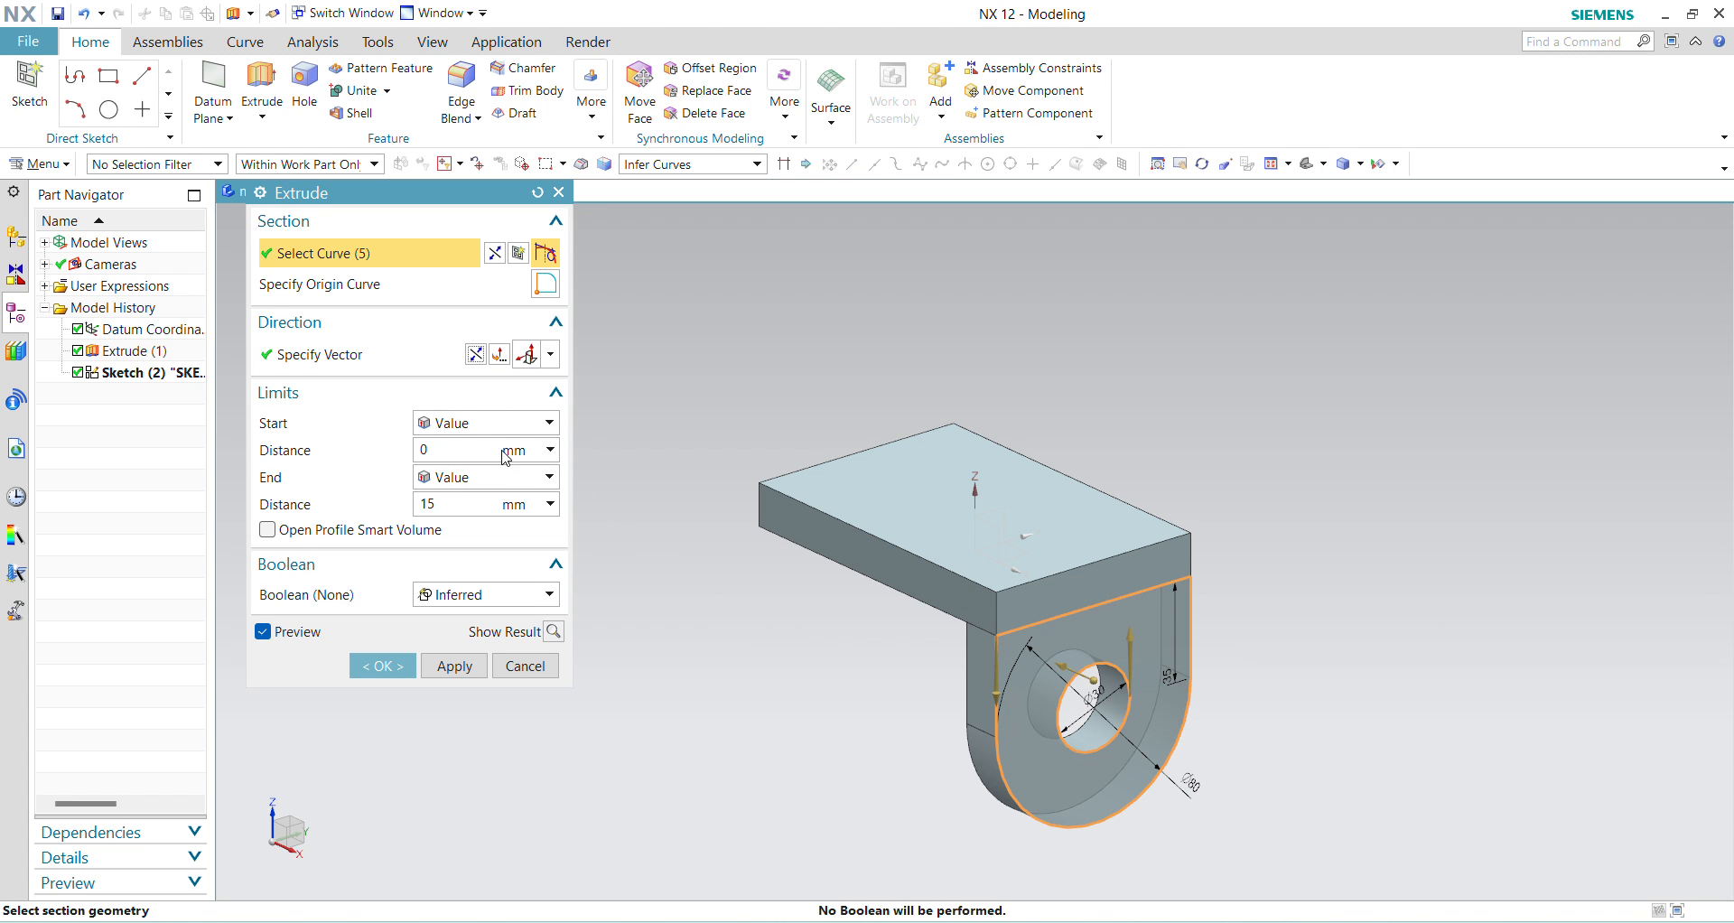
{"action": "left_click", "coordinate": [548, 594]}
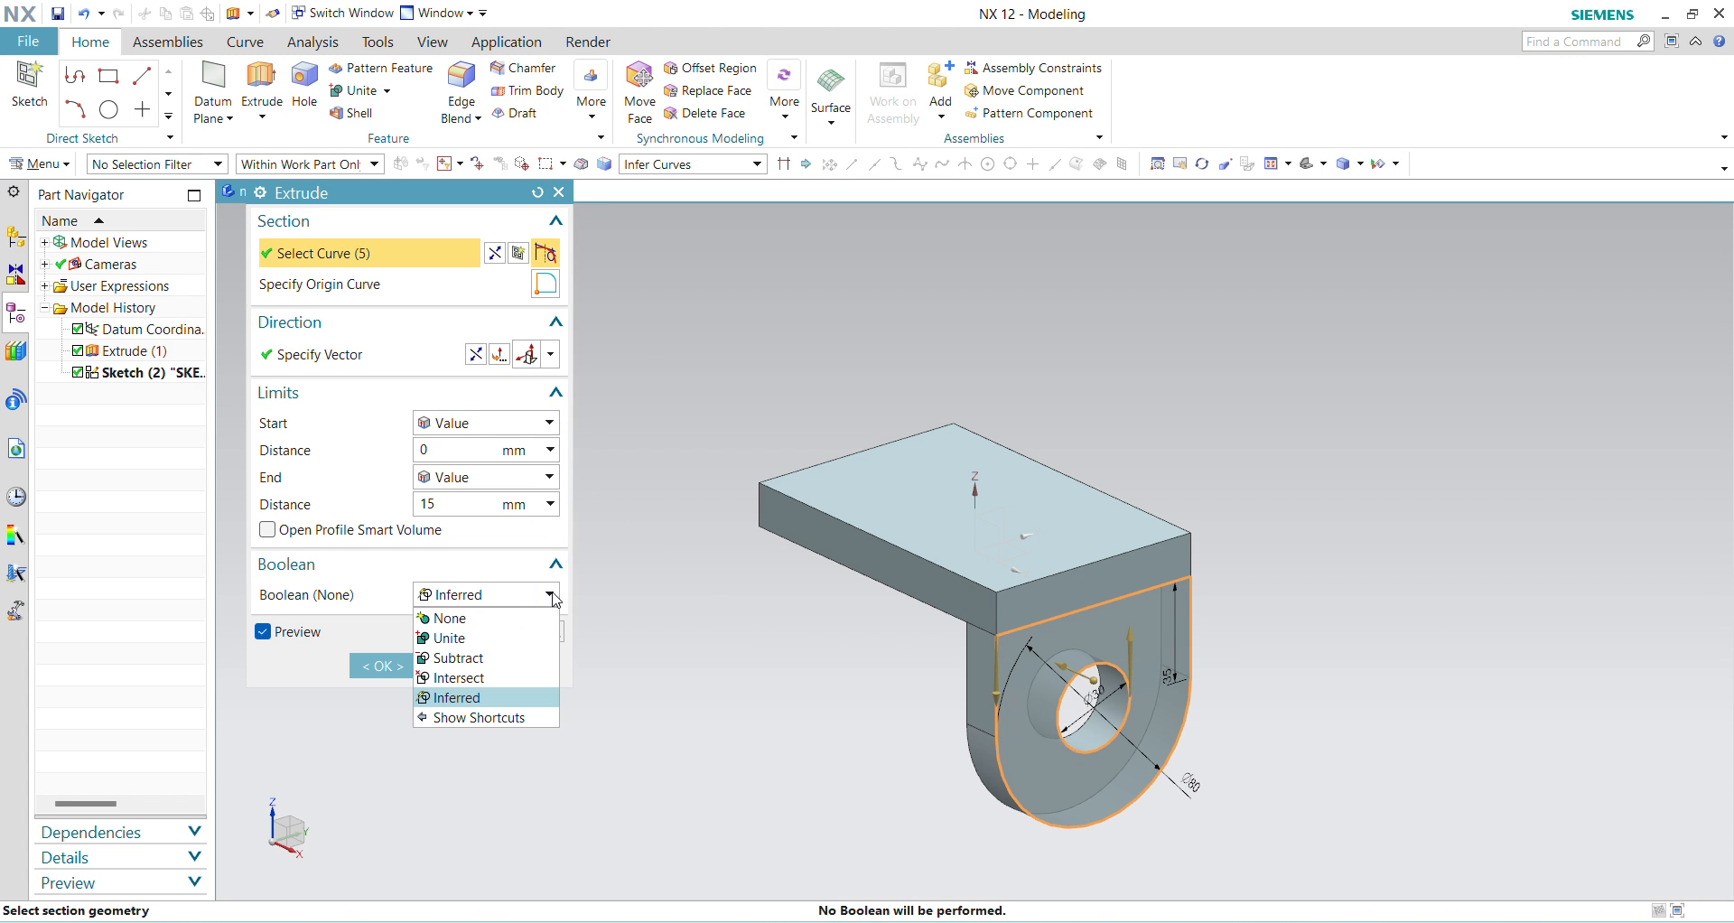
{"action": "left_click", "coordinate": [480, 636]}
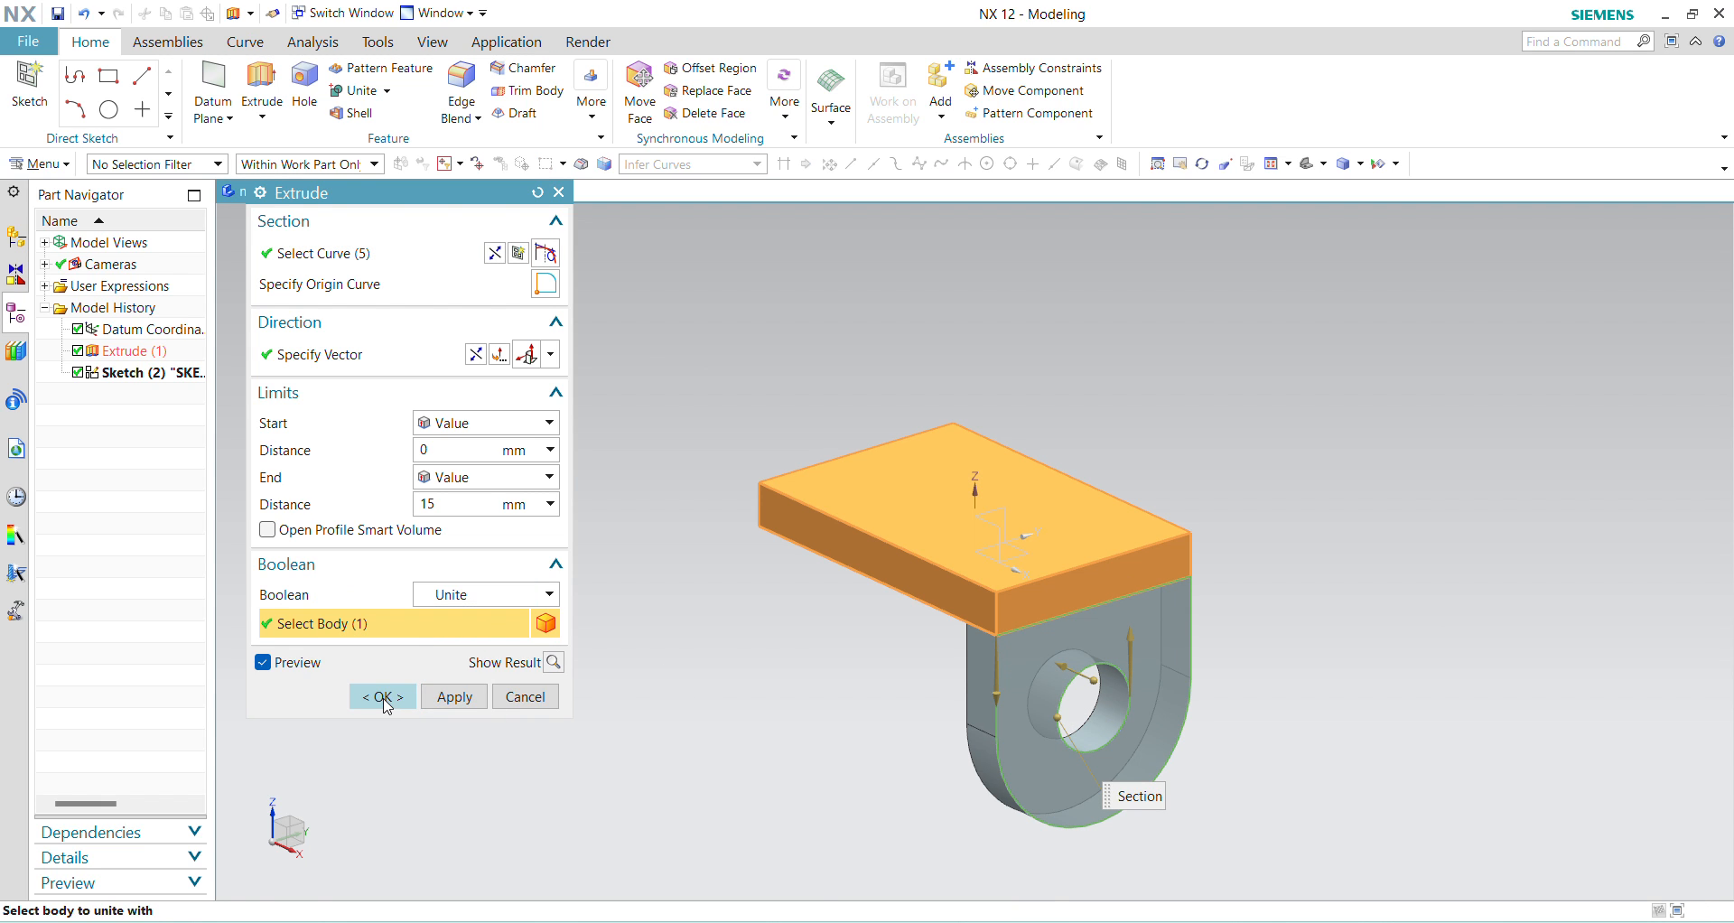
{"action": "left_click", "coordinate": [374, 697]}
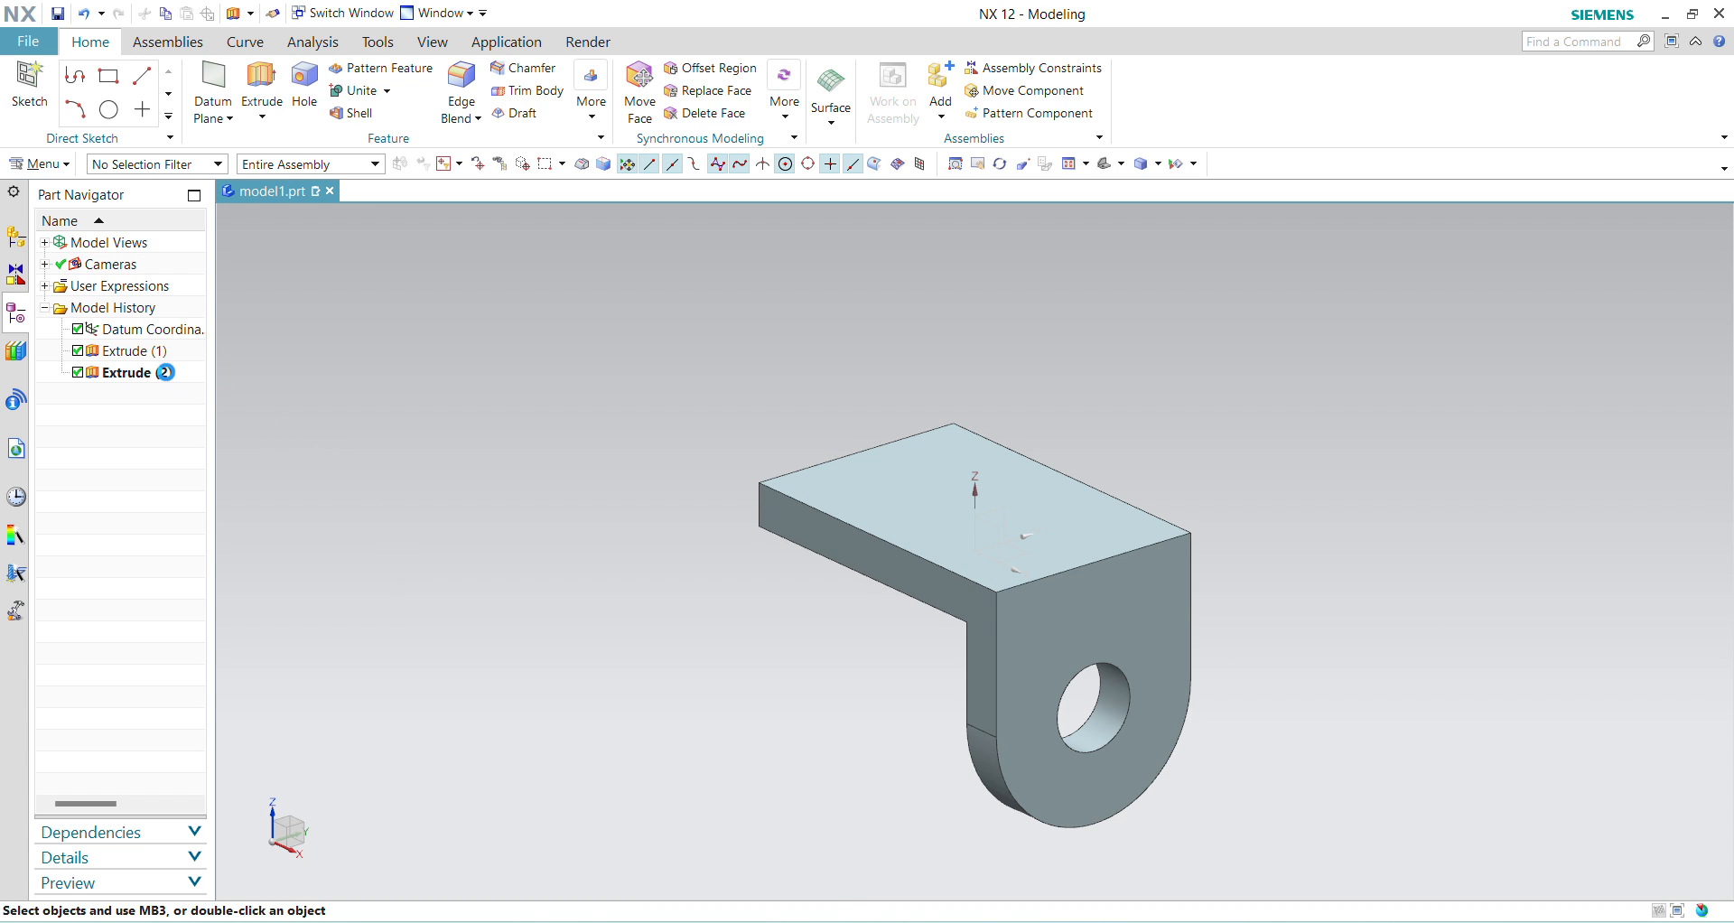
Step: Mirror the lug extrusion about the datum YZ plane to create the opposite lug
{"action": "left_click", "coordinate": [168, 372]}
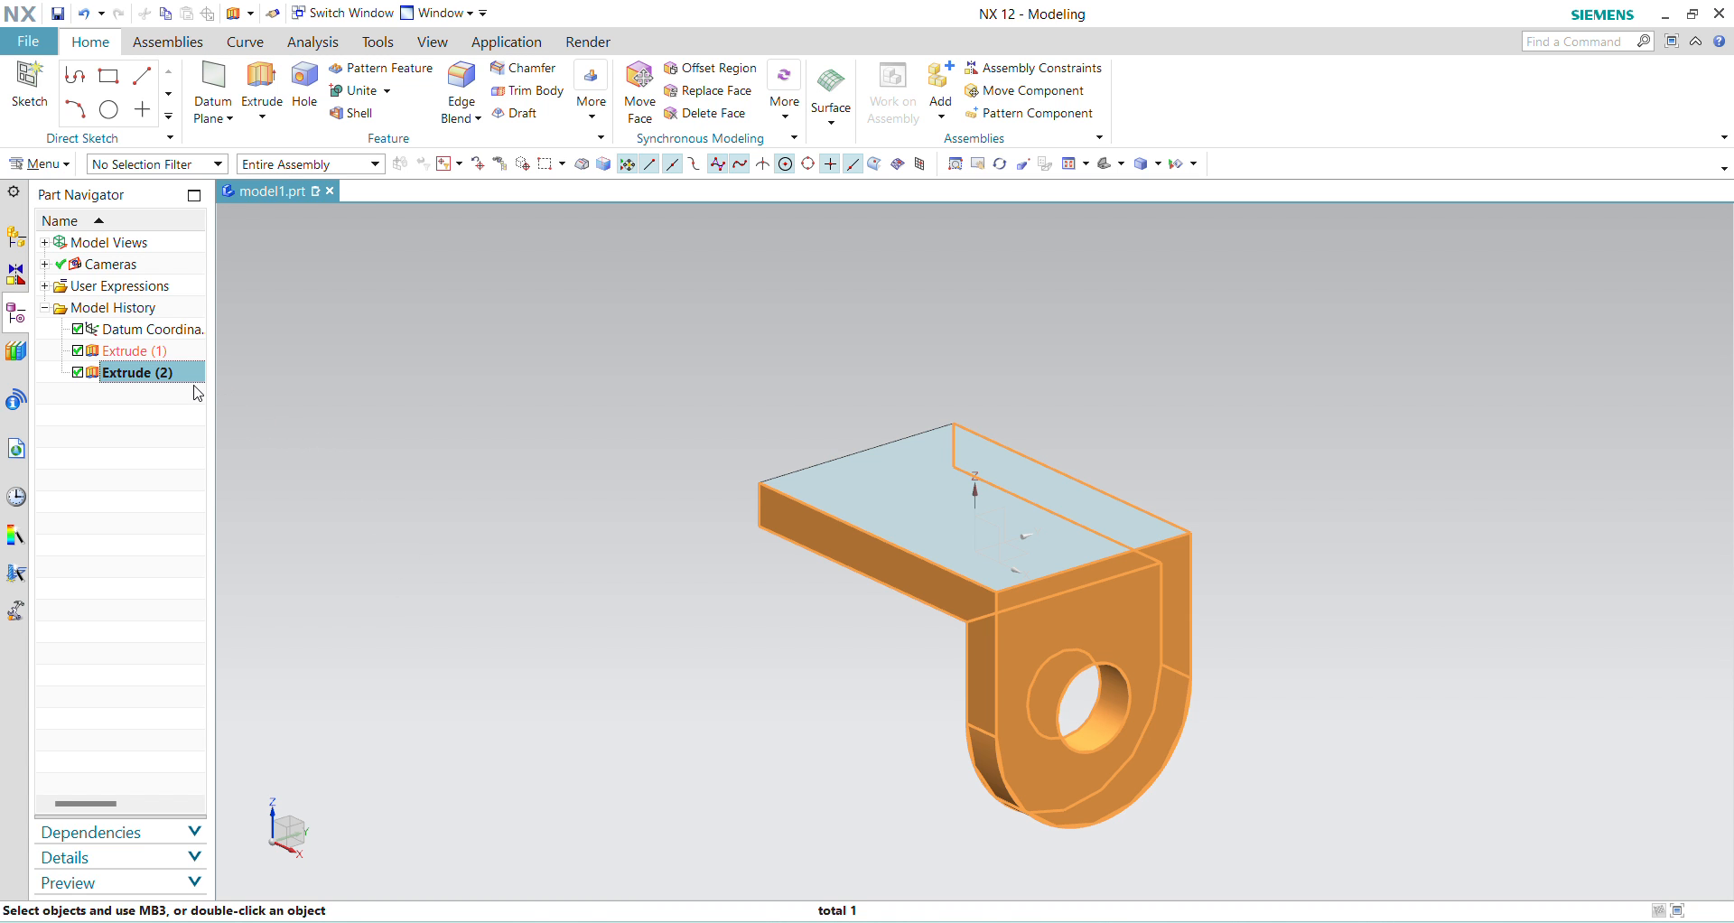
{"action": "left_click", "coordinate": [591, 90]}
{"action": "left_click", "coordinate": [616, 160]}
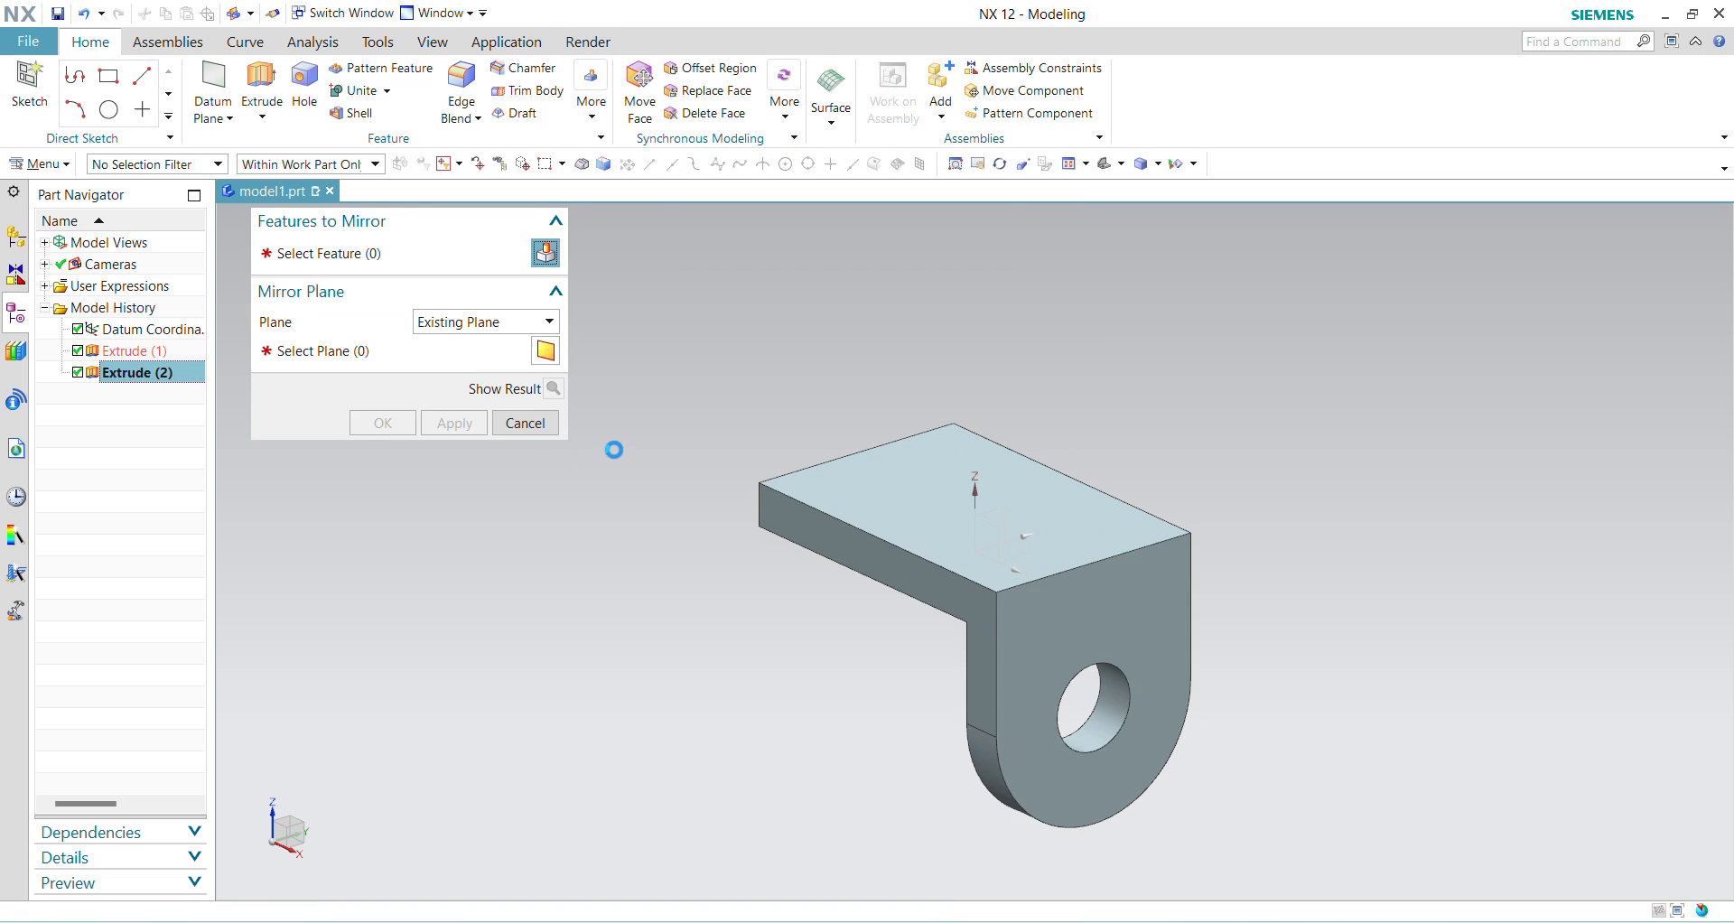
{"action": "left_click", "coordinate": [324, 351]}
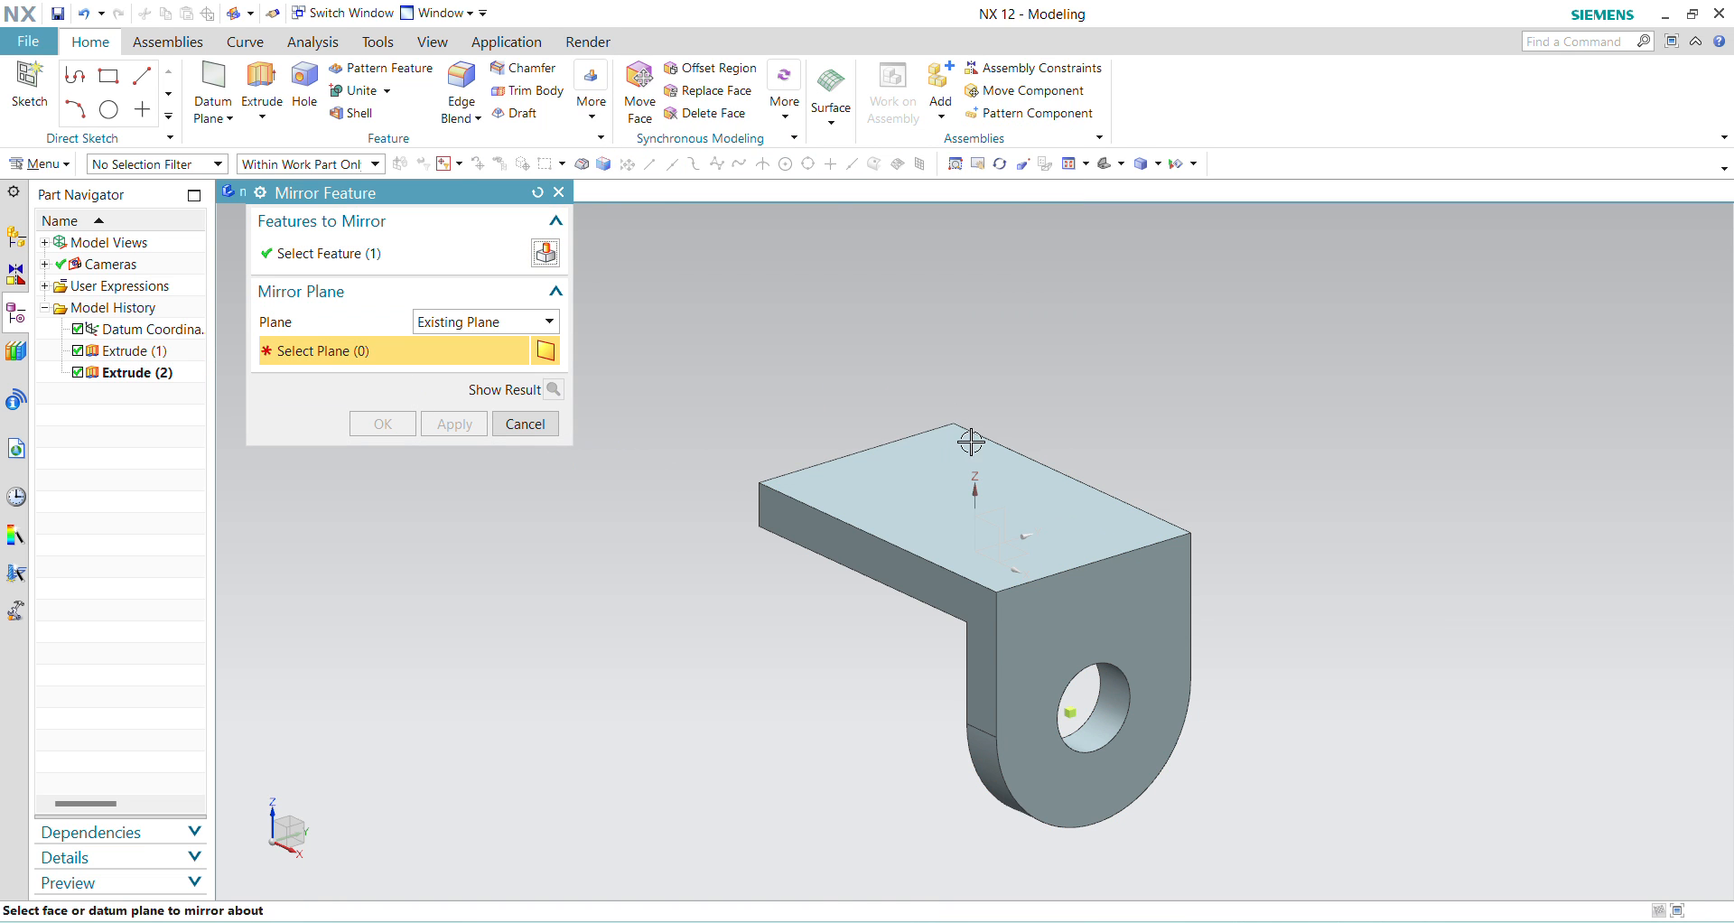
{"action": "left_click", "coordinate": [996, 511]}
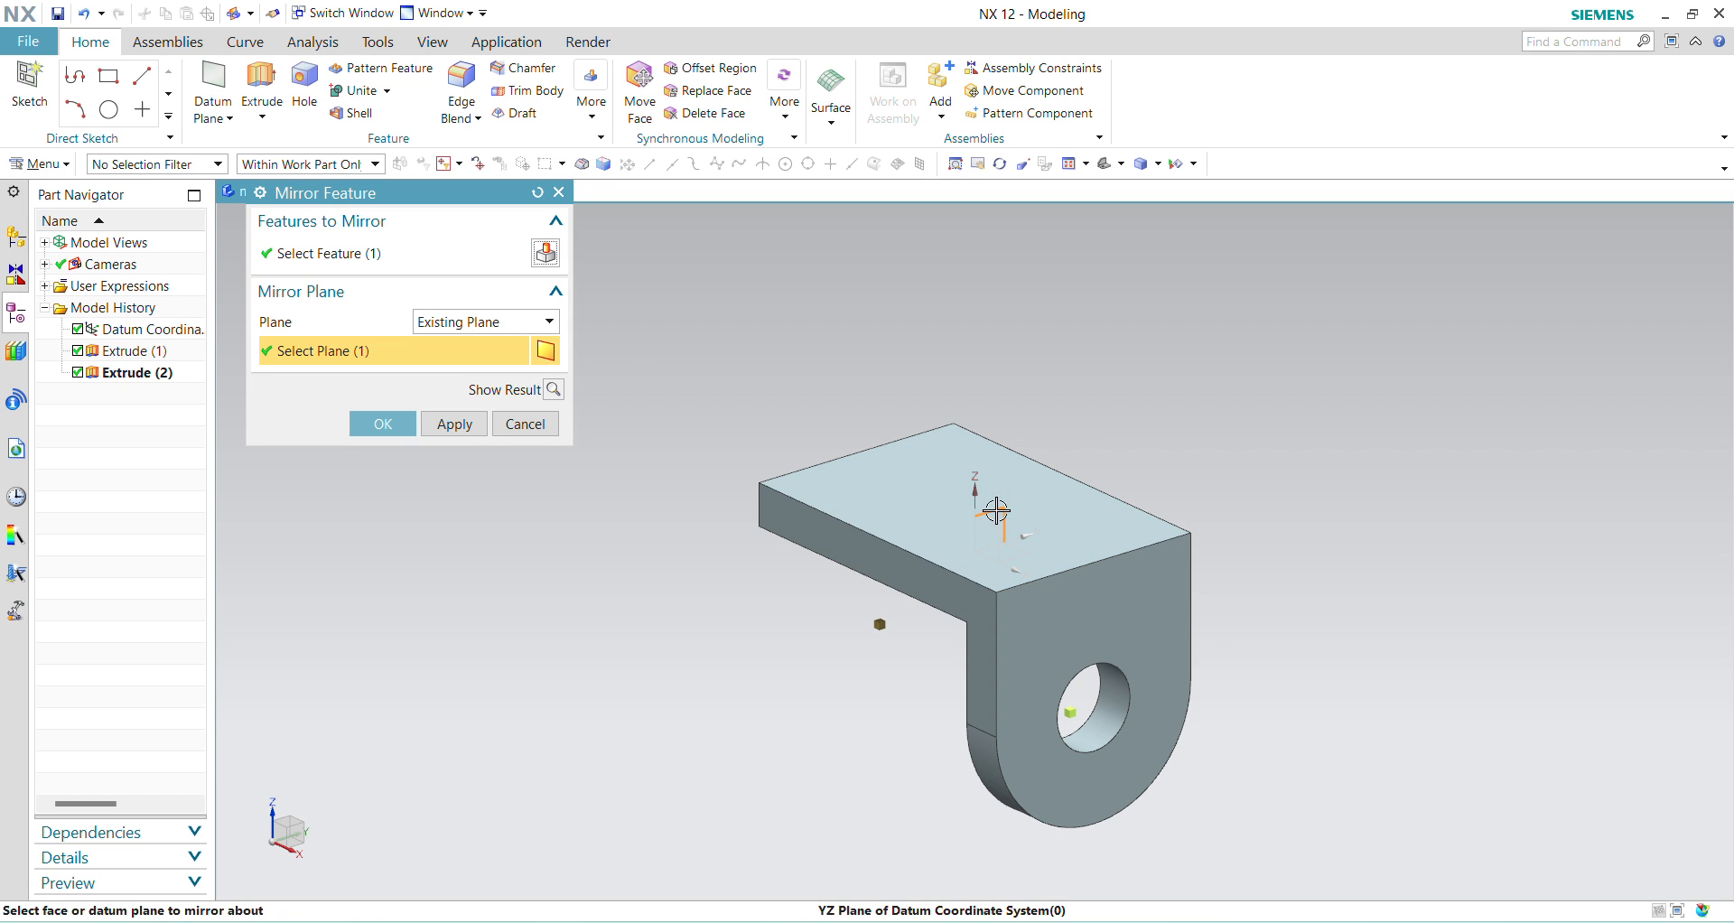
{"action": "left_click", "coordinate": [390, 431]}
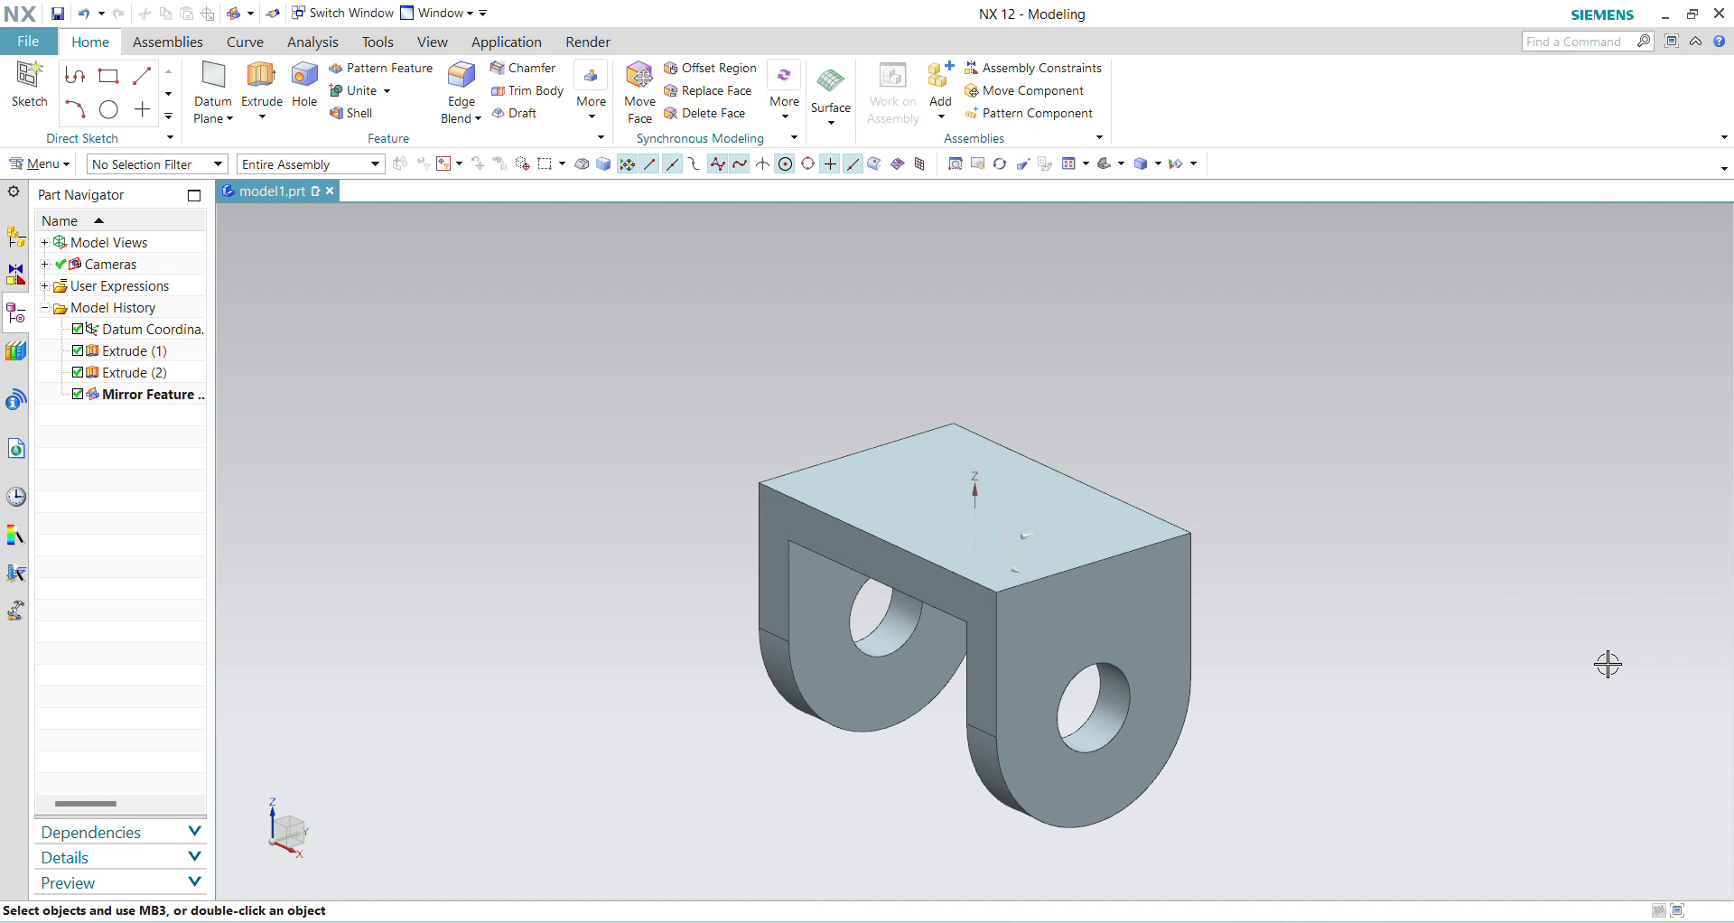
Step: Start an Extrude sketch on the plate's top face with concentric 80 mm and 60 mm diameter circles centred on the origin
{"action": "left_click", "coordinate": [261, 83]}
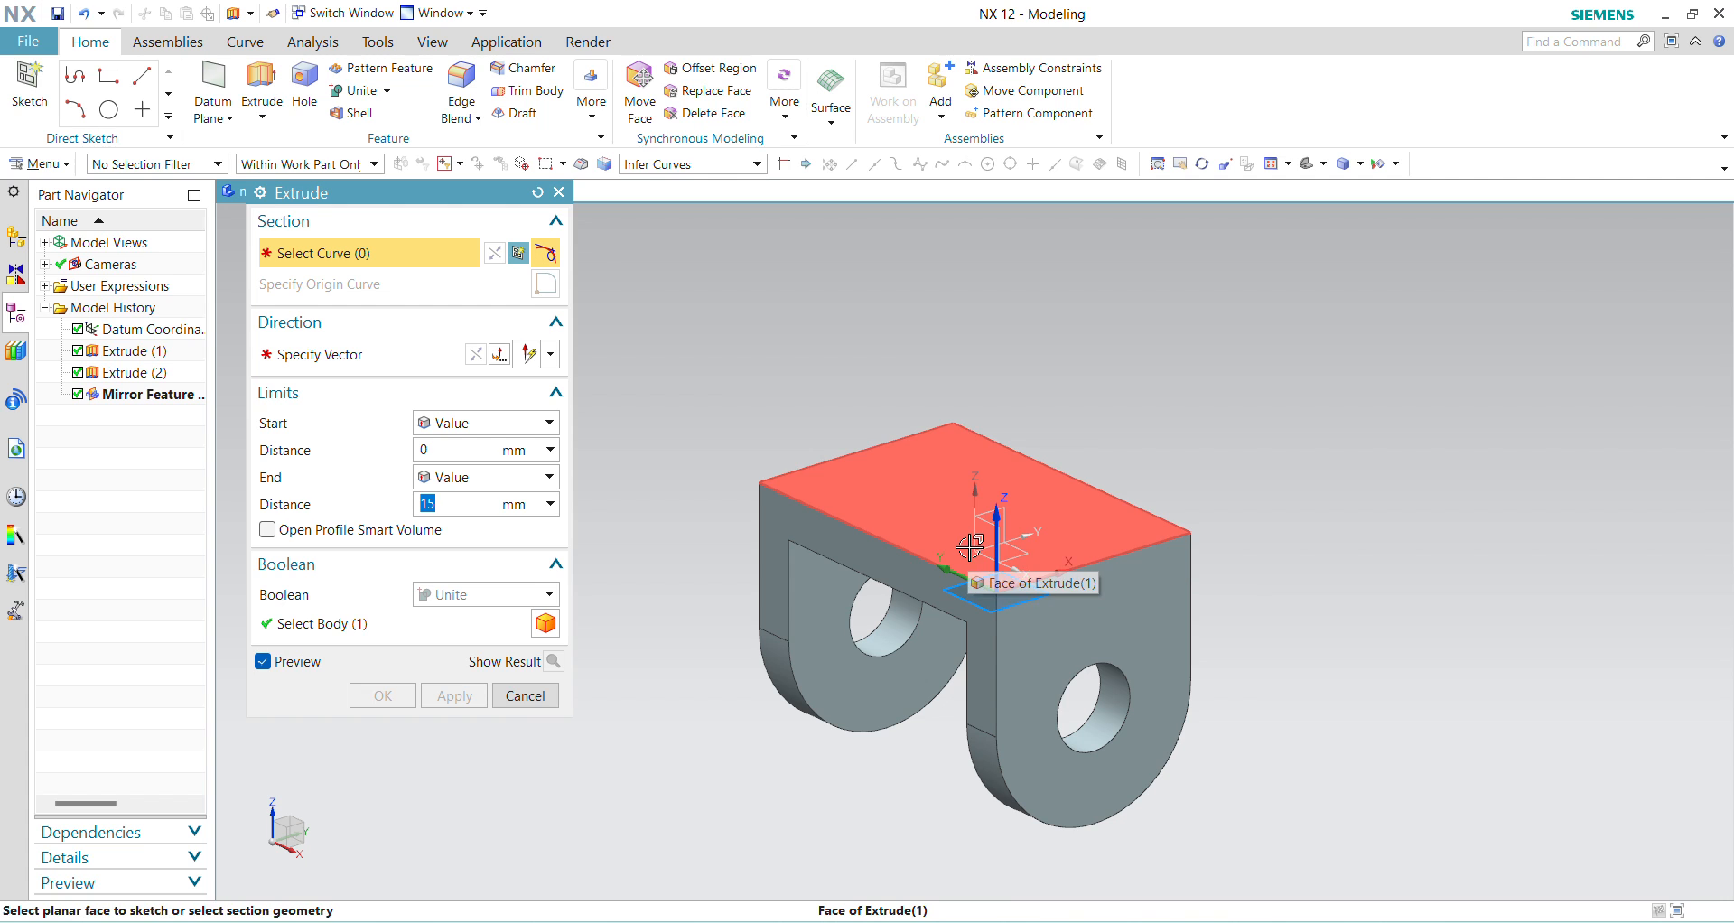
{"action": "left_click", "coordinate": [984, 547]}
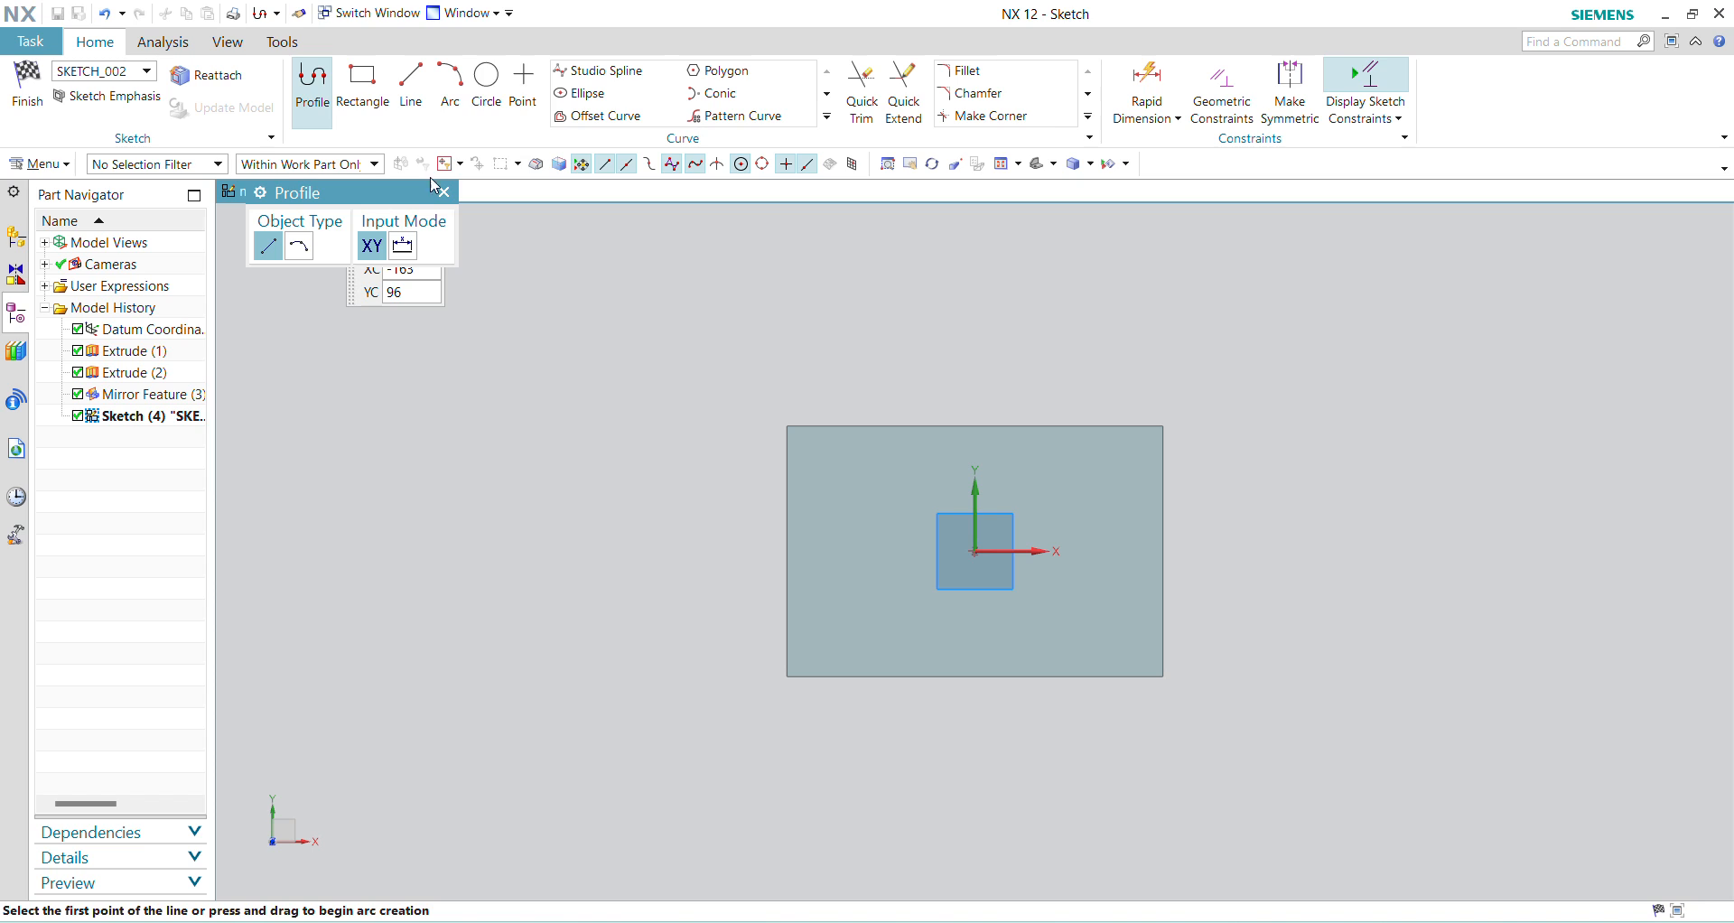
{"action": "left_click", "coordinate": [487, 90]}
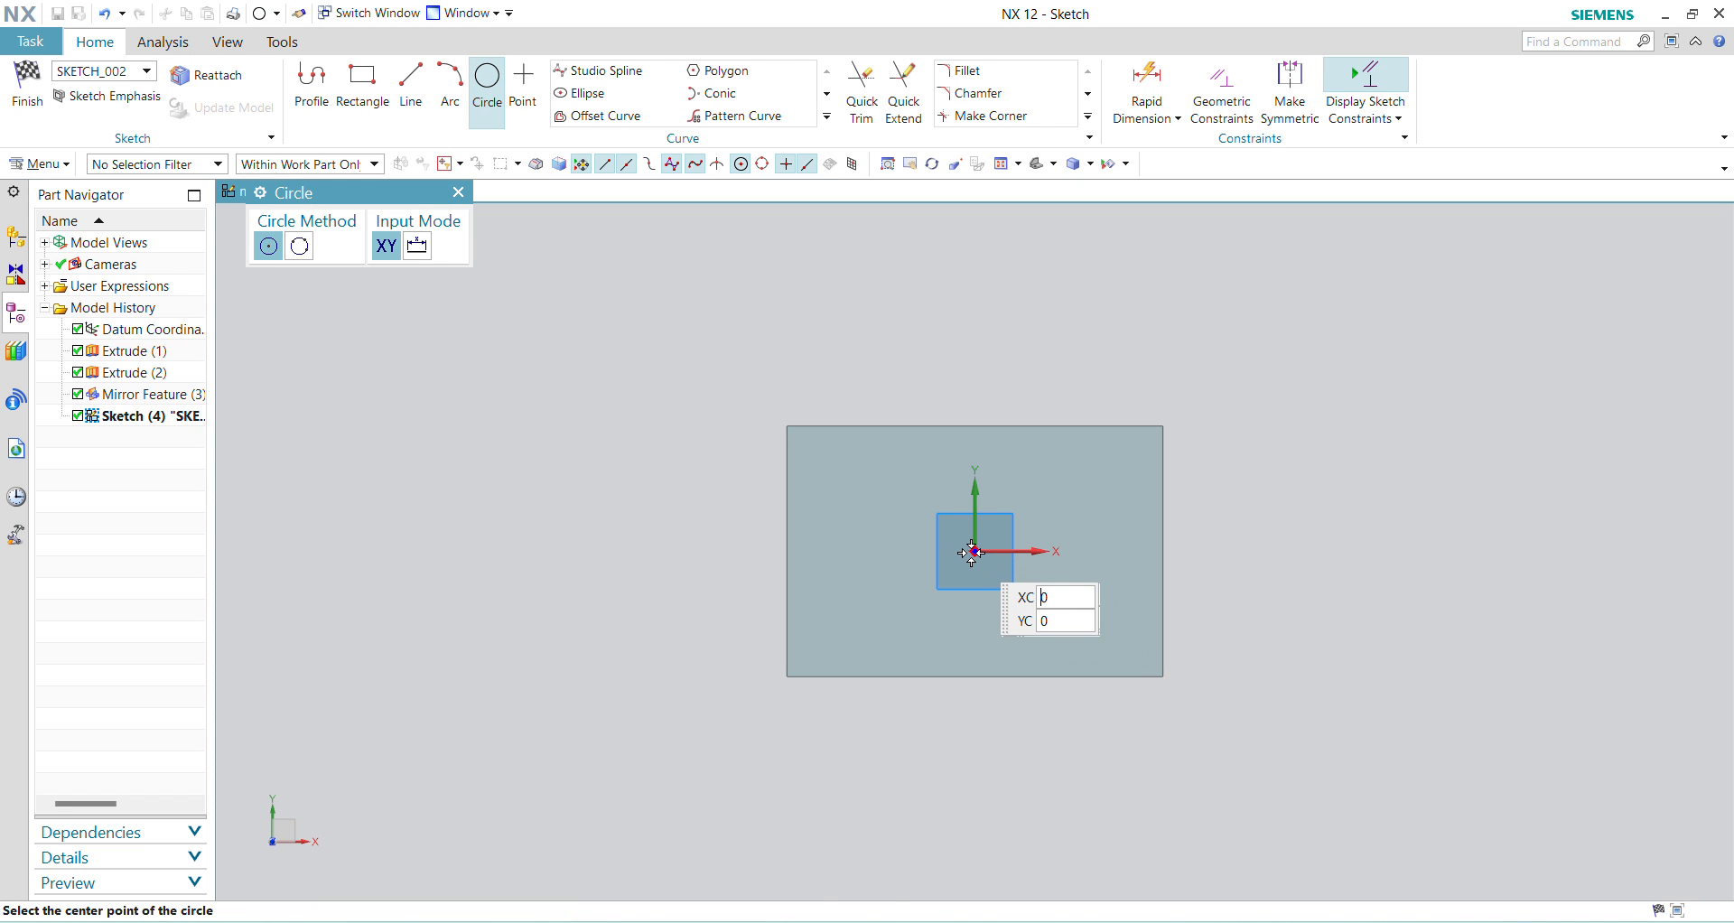
{"action": "left_click", "coordinate": [973, 553]}
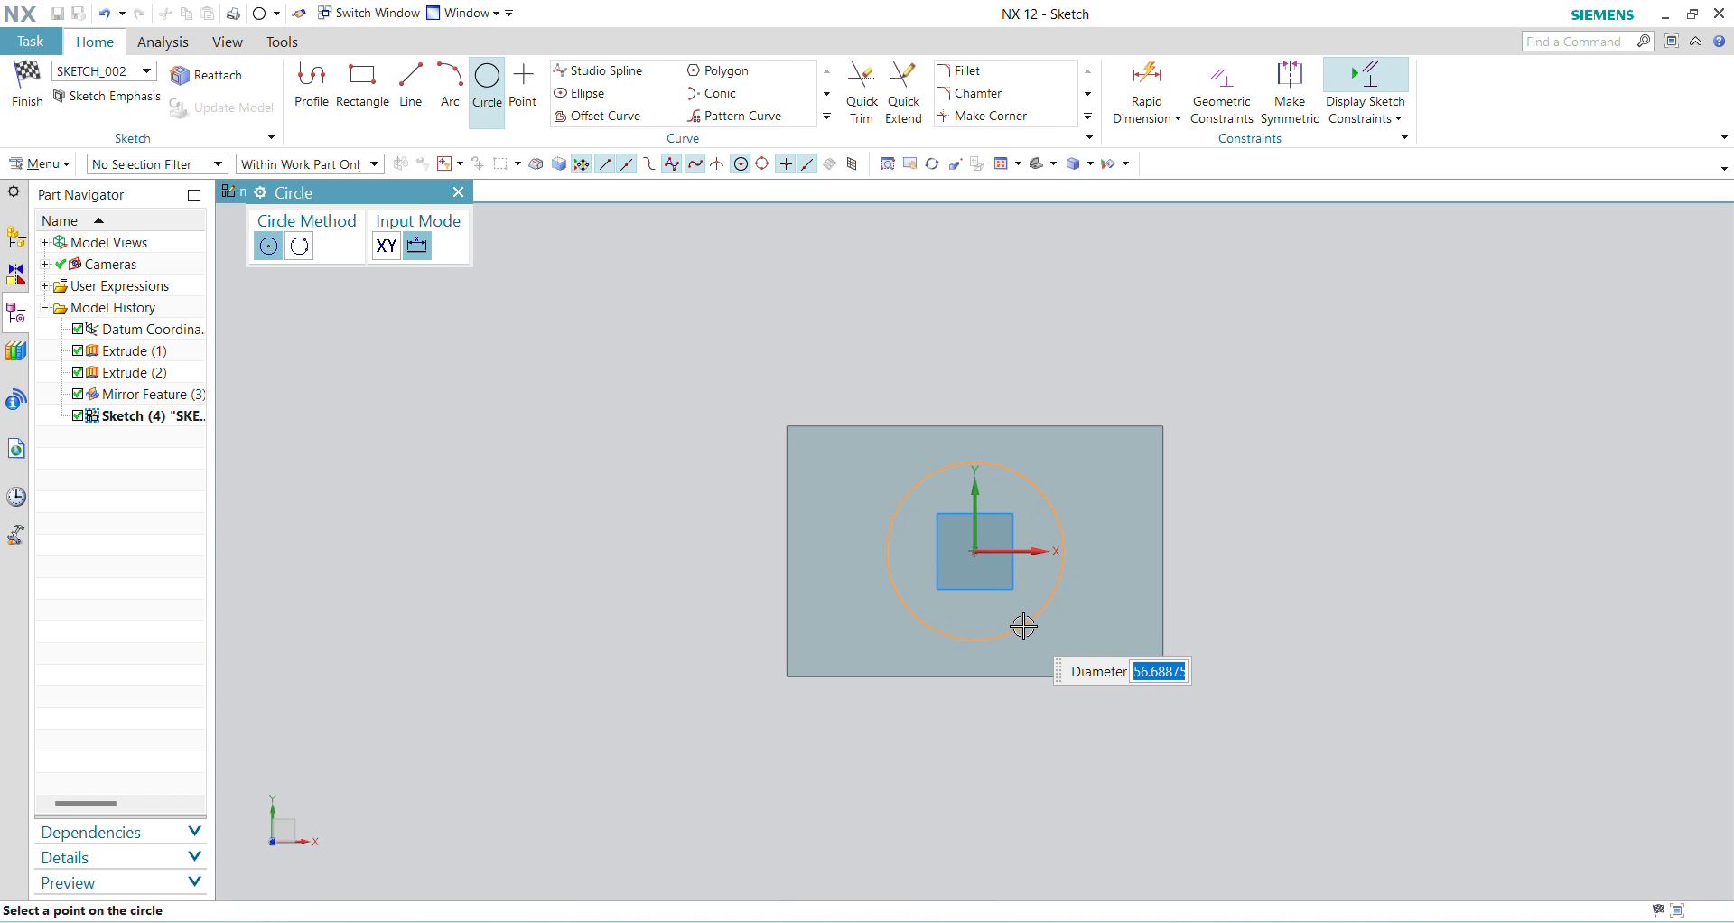
{"action": "key", "text": "Return"}
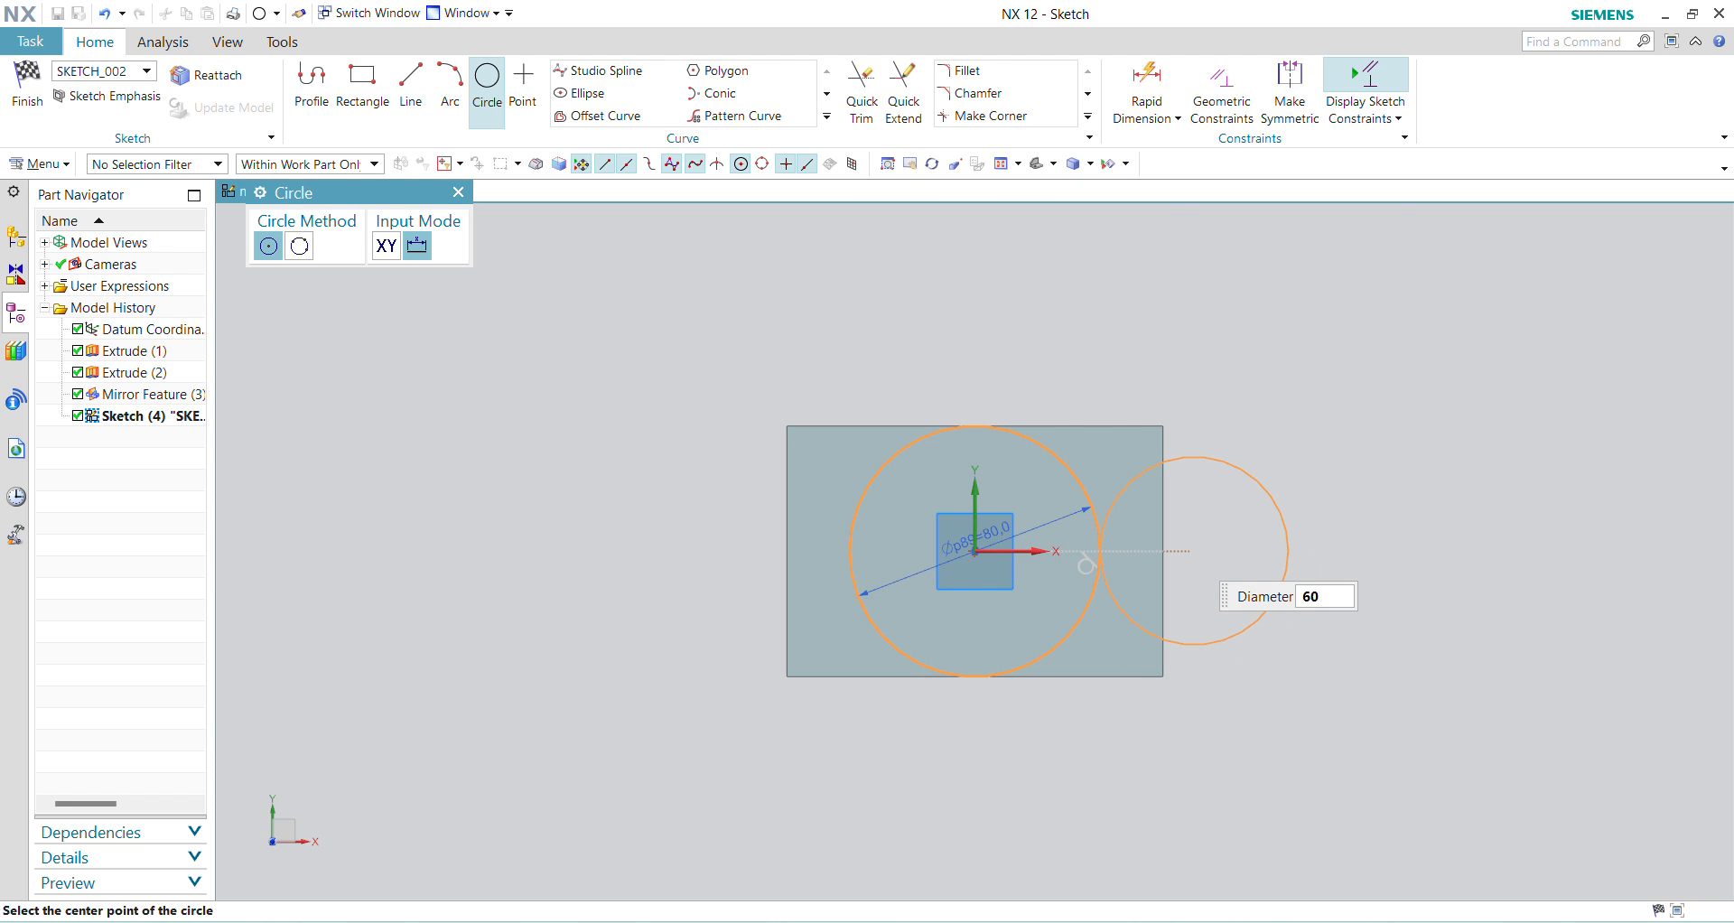
{"action": "left_click", "coordinate": [976, 551]}
{"action": "key", "text": "Escape"}
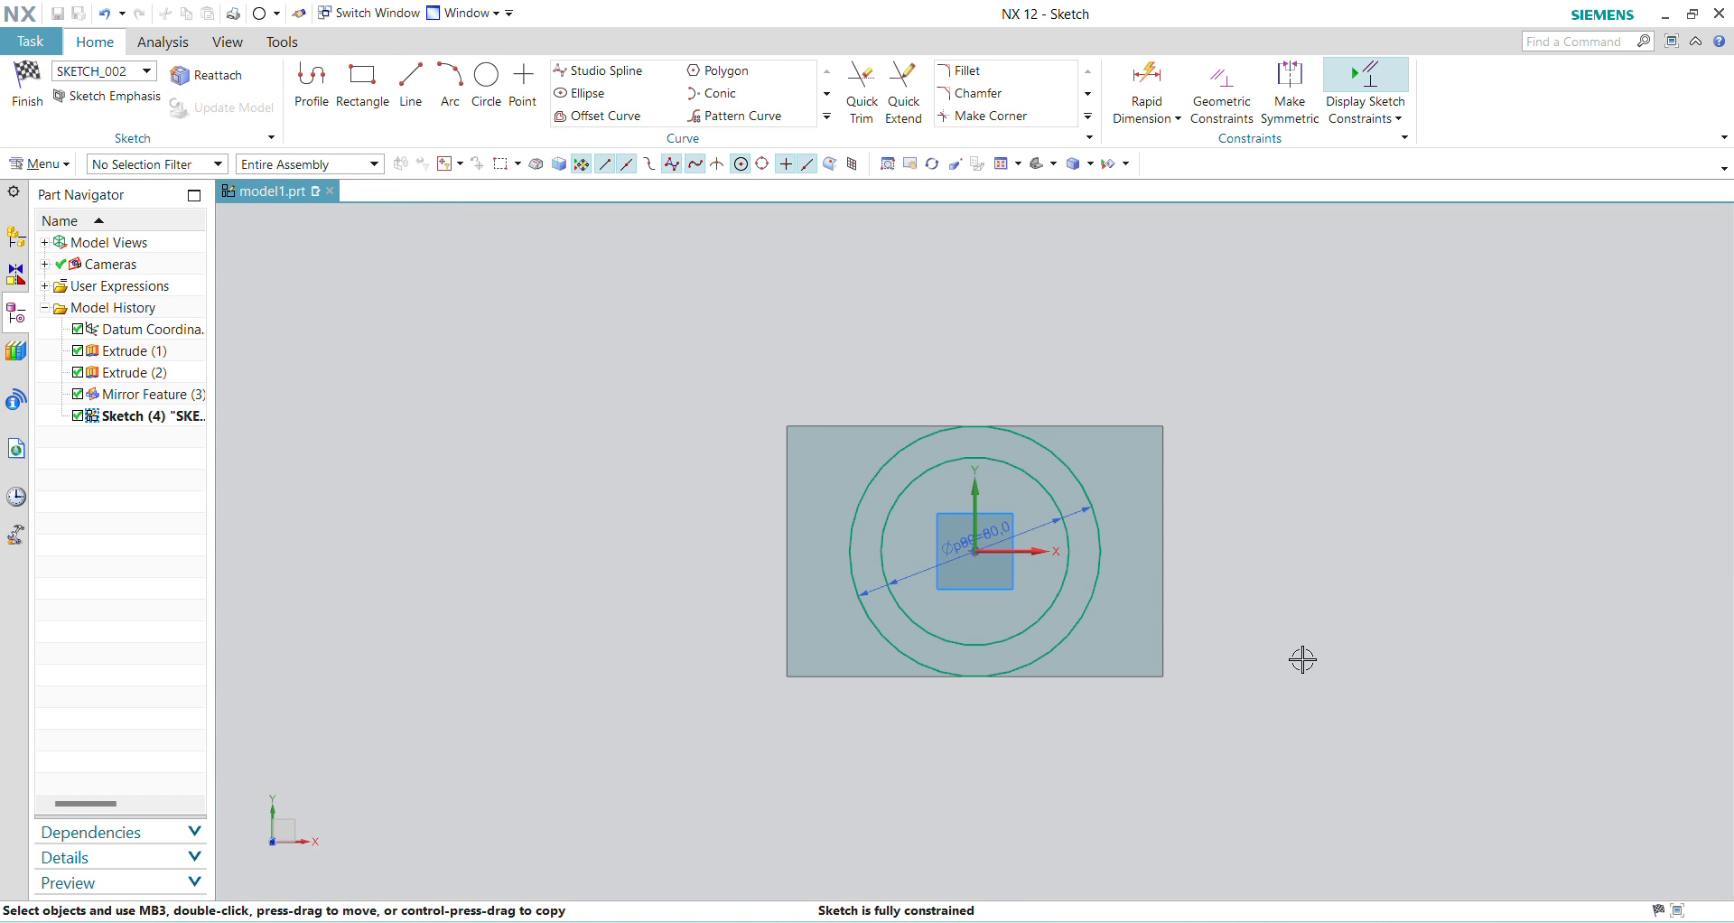
Step: Finish the sketch and extrude the ring between the two circles 30 mm upward, united with the body
{"action": "left_click", "coordinate": [27, 90]}
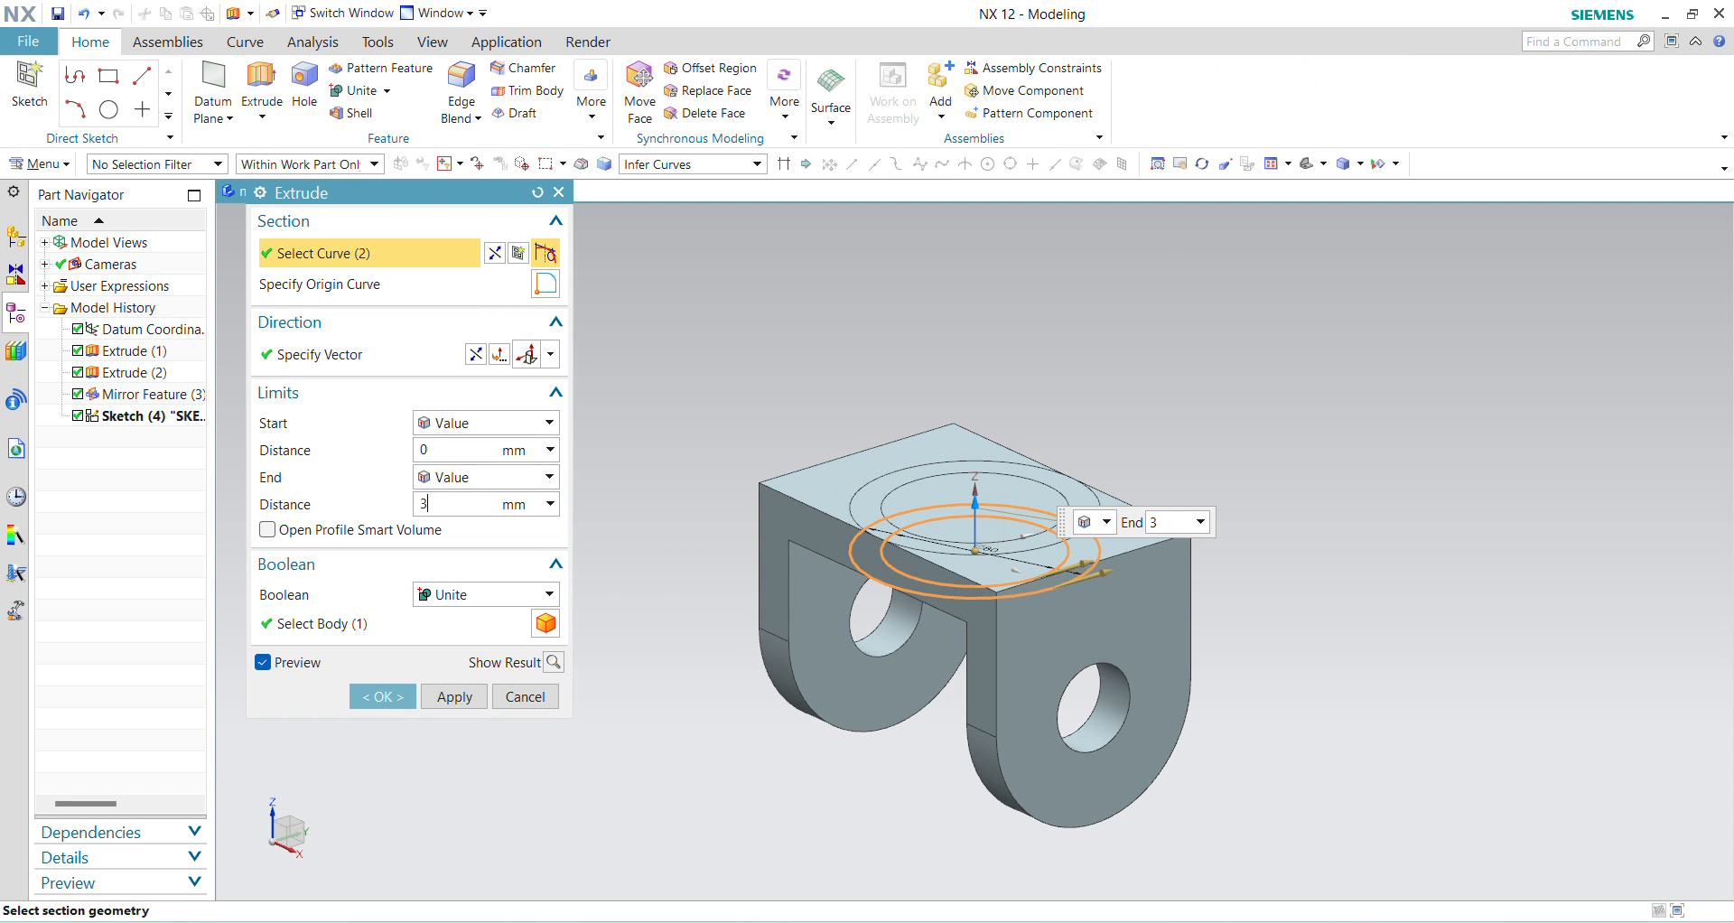
{"action": "key", "text": "Return"}
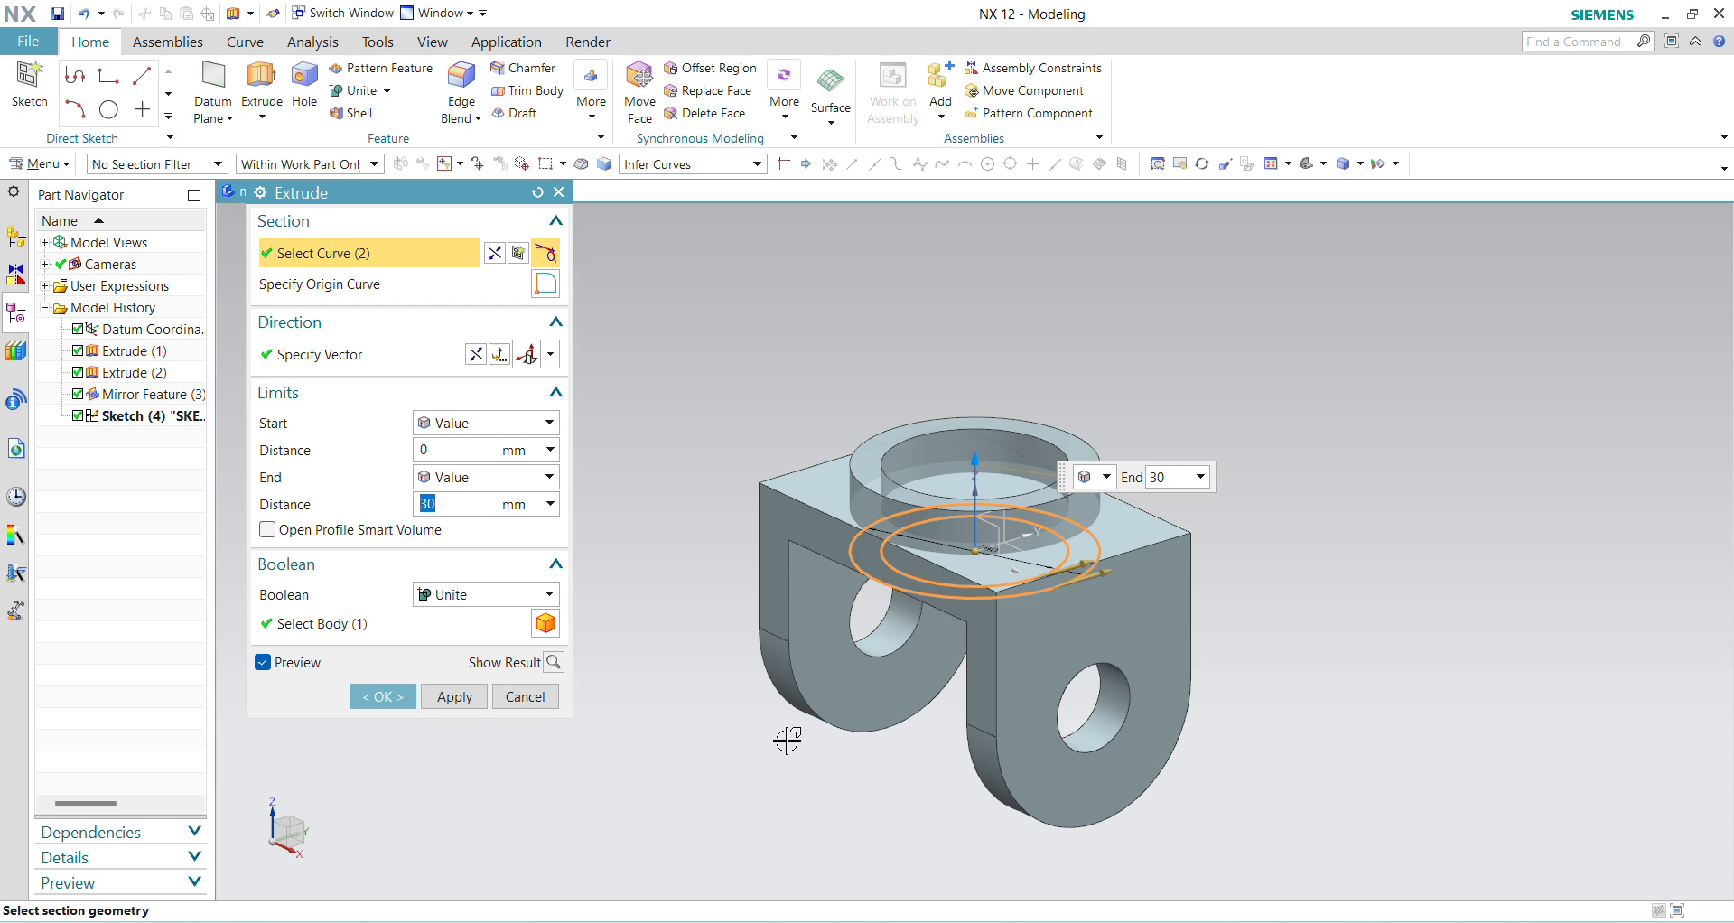
{"action": "middle_click", "coordinate": [560, 843]}
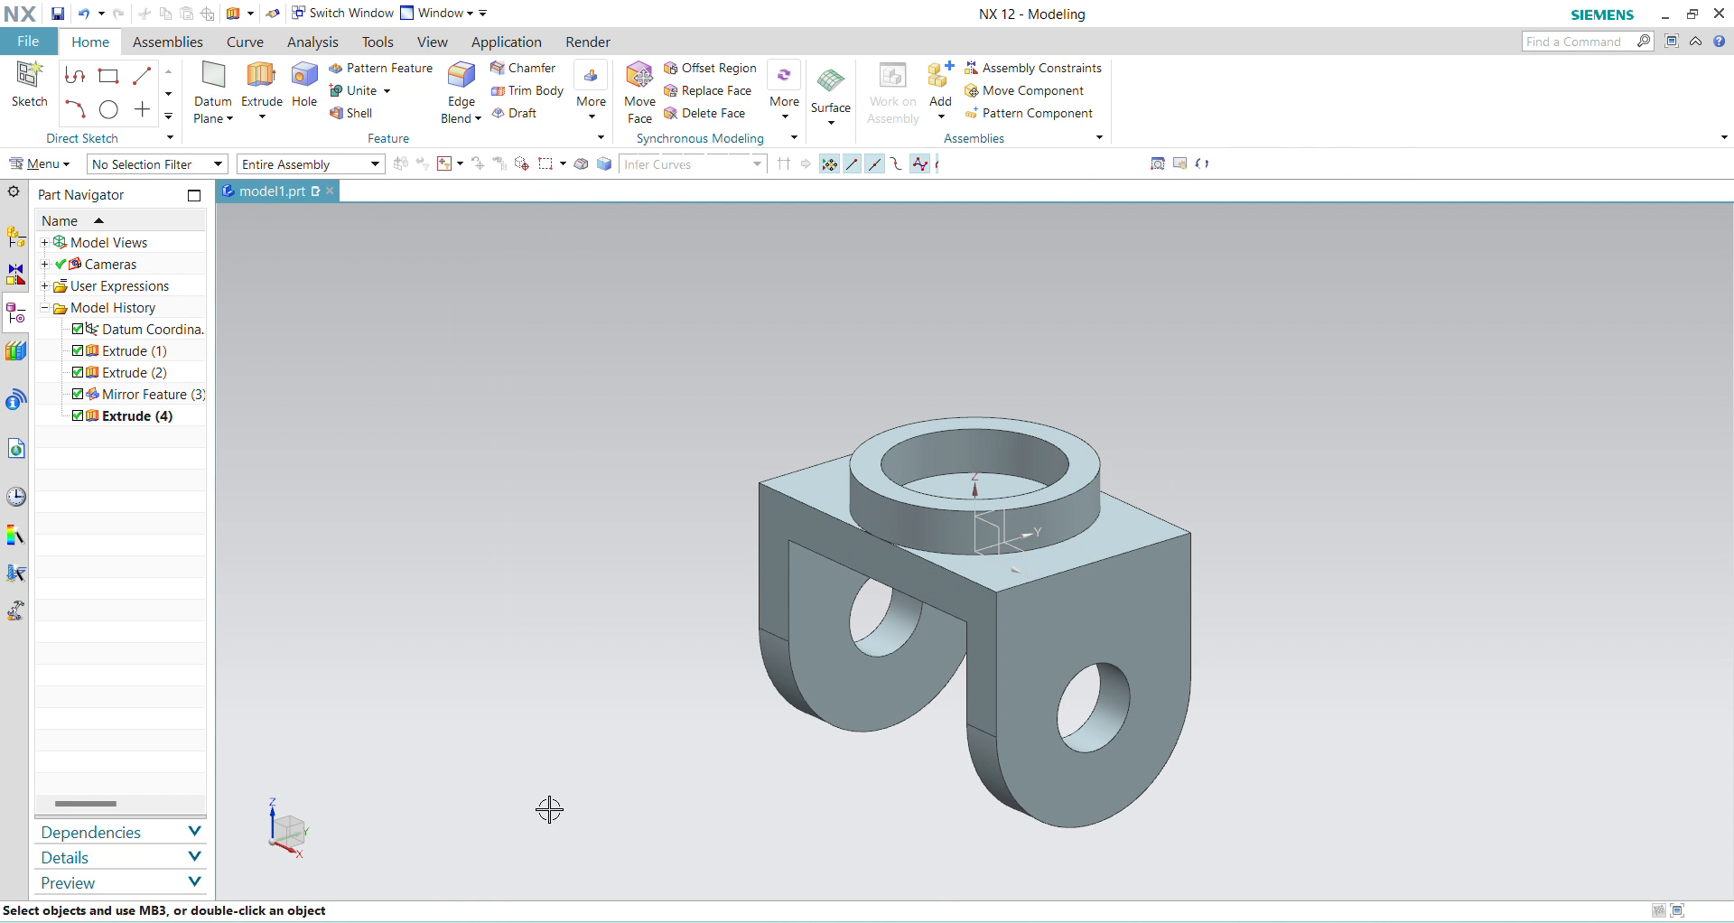
Step: Start an Extrude sketch on the plate face inside the ring with a 30 mm diameter circle centred on the origin
{"action": "middle_click_drag", "start_coordinate": [960, 775], "coordinate": [1552, 798]}
{"action": "mouse_move", "coordinate": [1320, 684]}
{"action": "middle_mouse_down"}
{"action": "mouse_move", "coordinate": [1219, 707]}
{"action": "mouse_move", "coordinate": [1434, 658]}
{"action": "mouse_move", "coordinate": [1346, 647]}
{"action": "mouse_move", "coordinate": [1358, 677]}
{"action": "mouse_move", "coordinate": [1340, 683]}
{"action": "mouse_move", "coordinate": [1319, 678]}
{"action": "mouse_move", "coordinate": [1334, 656]}
{"action": "mouse_move", "coordinate": [1262, 650]}
{"action": "mouse_move", "coordinate": [1208, 690]}
{"action": "mouse_move", "coordinate": [1311, 664]}
{"action": "middle_mouse_up"}
{"action": "middle_click_drag", "start_coordinate": [1366, 678], "coordinate": [1359, 720]}
{"action": "scroll", "coordinate": [1358, 721], "scroll_direction": "up", "scroll_amount": 3}
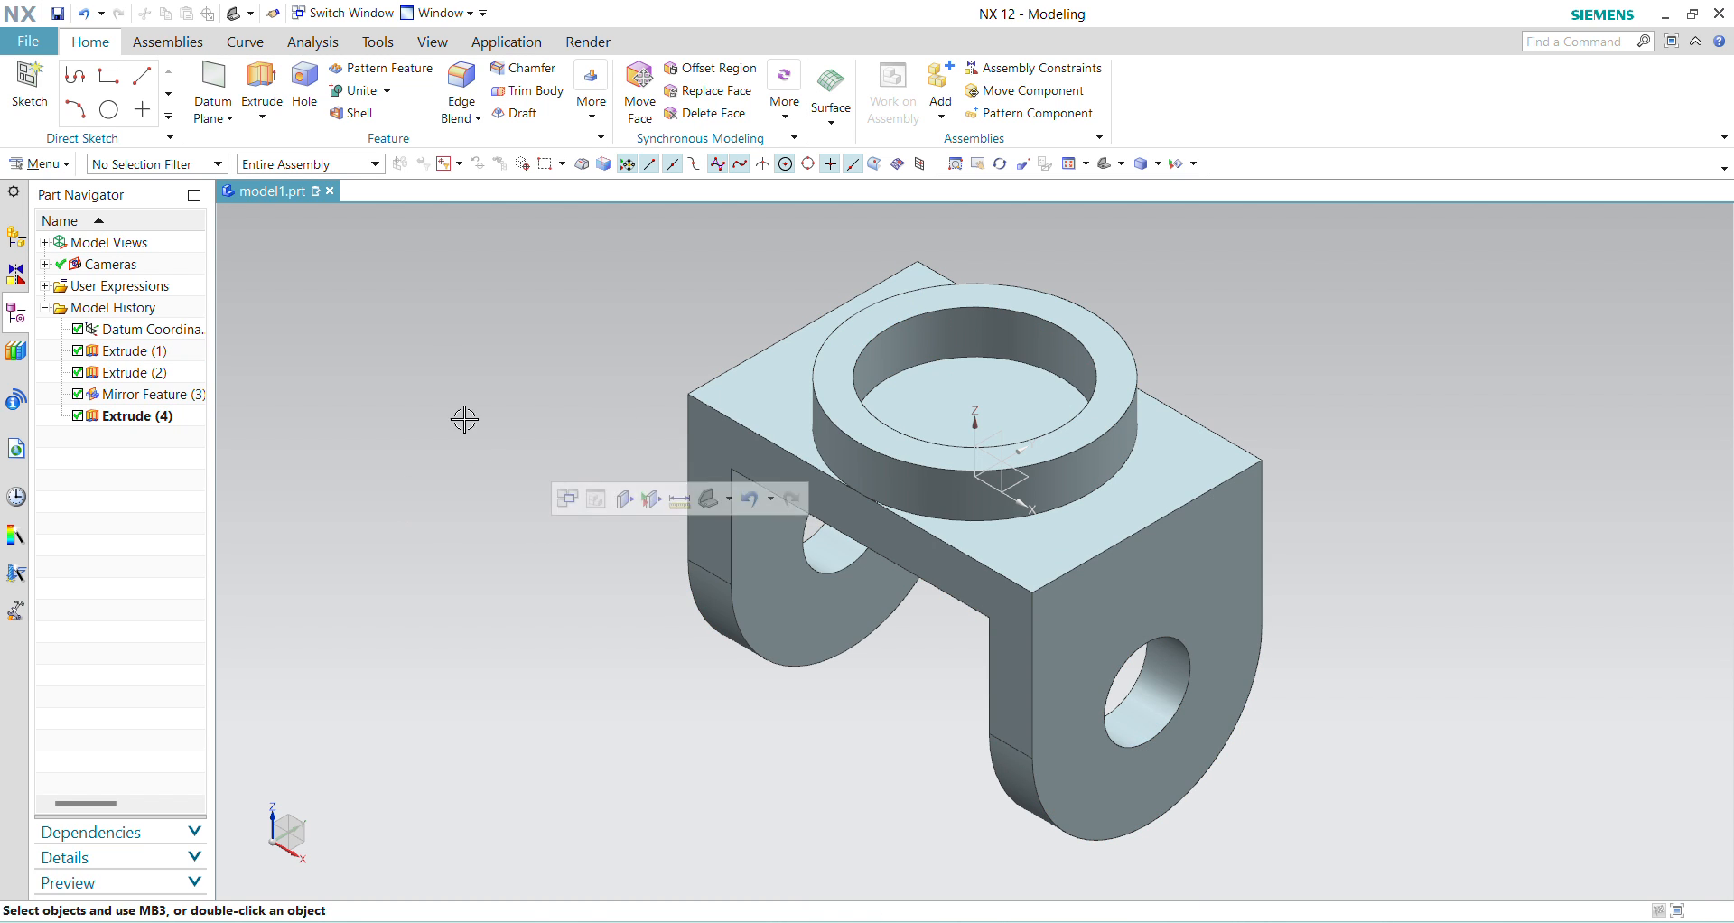
{"action": "left_click", "coordinate": [260, 76]}
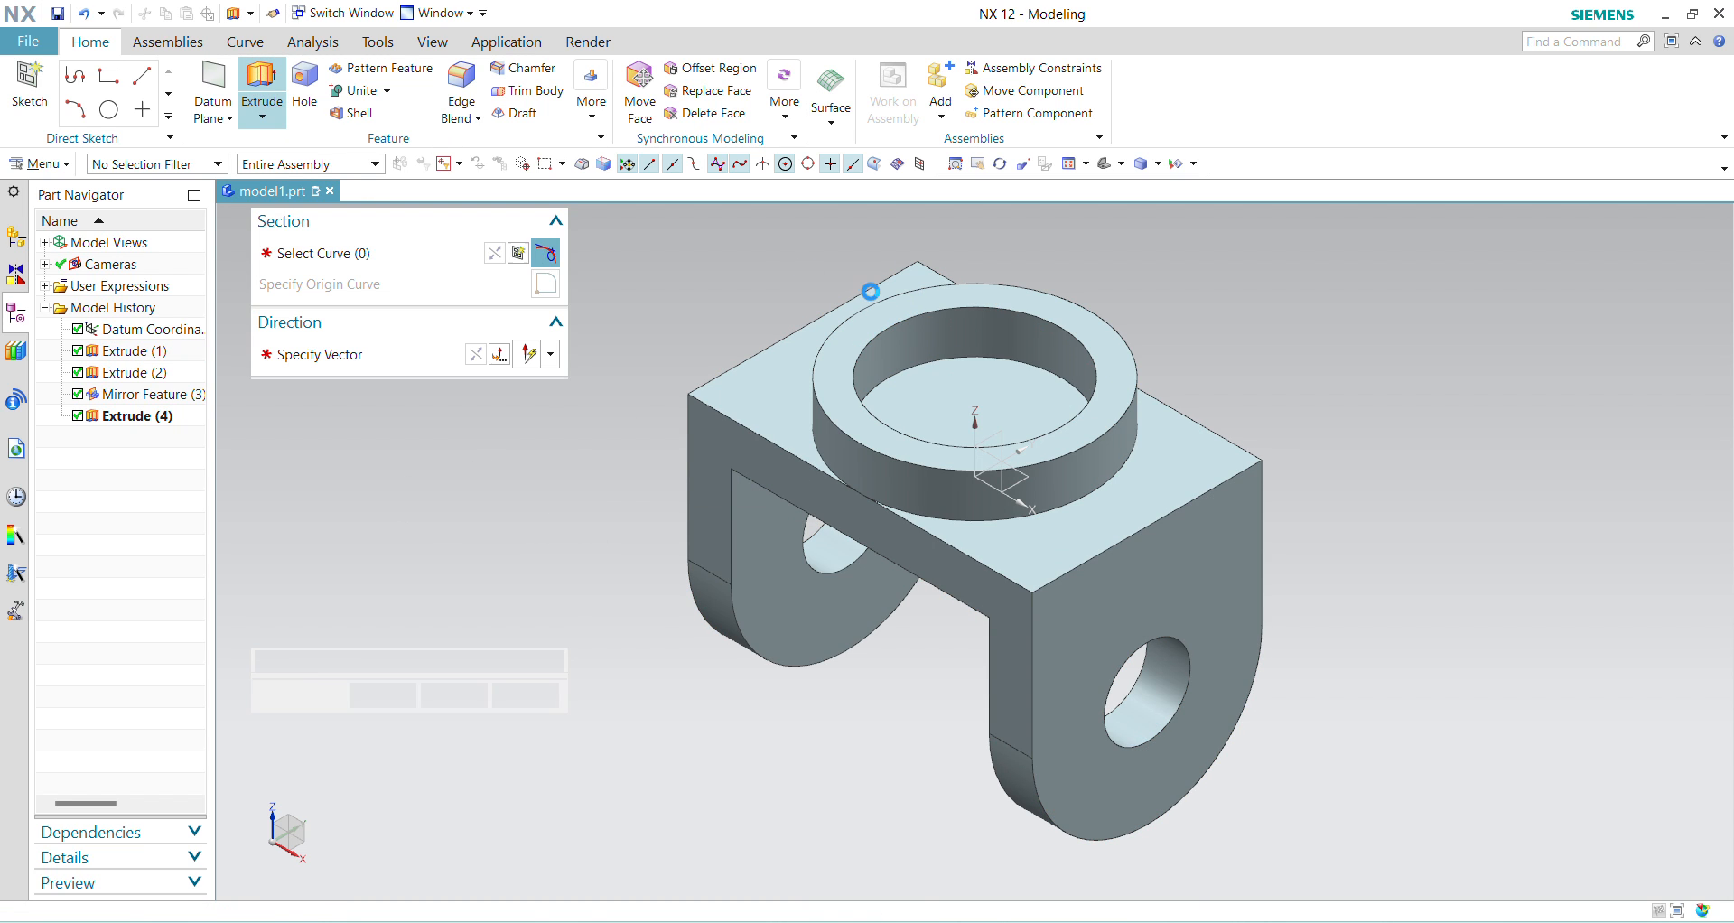
{"action": "left_click", "coordinate": [990, 427]}
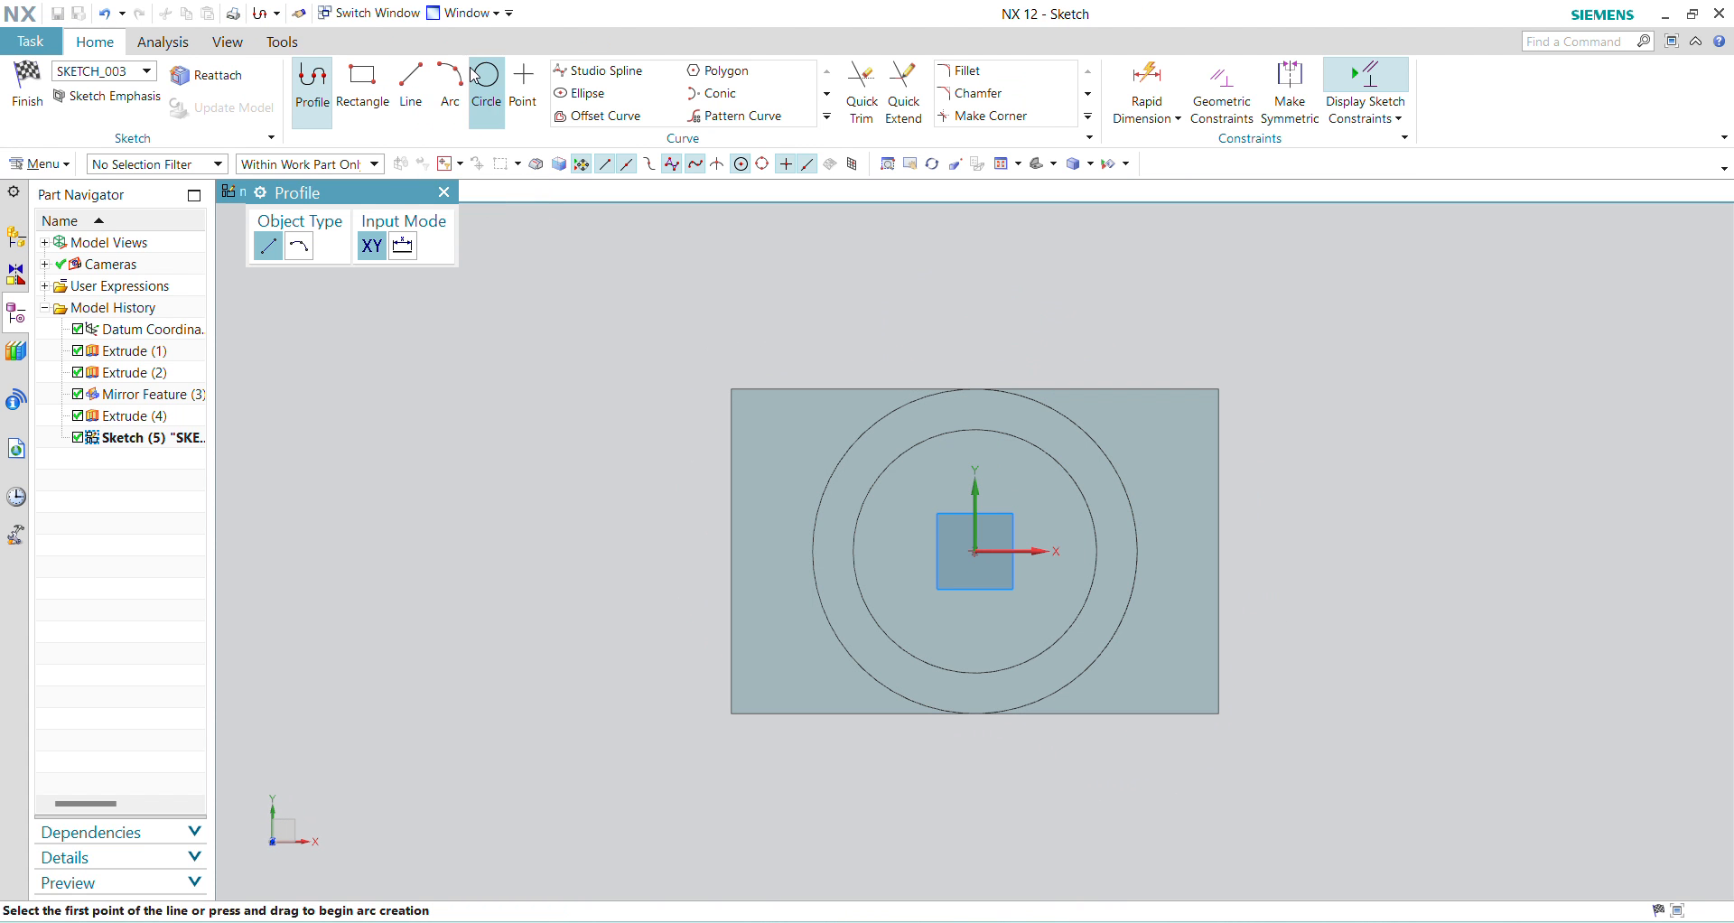
{"action": "left_click", "coordinate": [486, 81]}
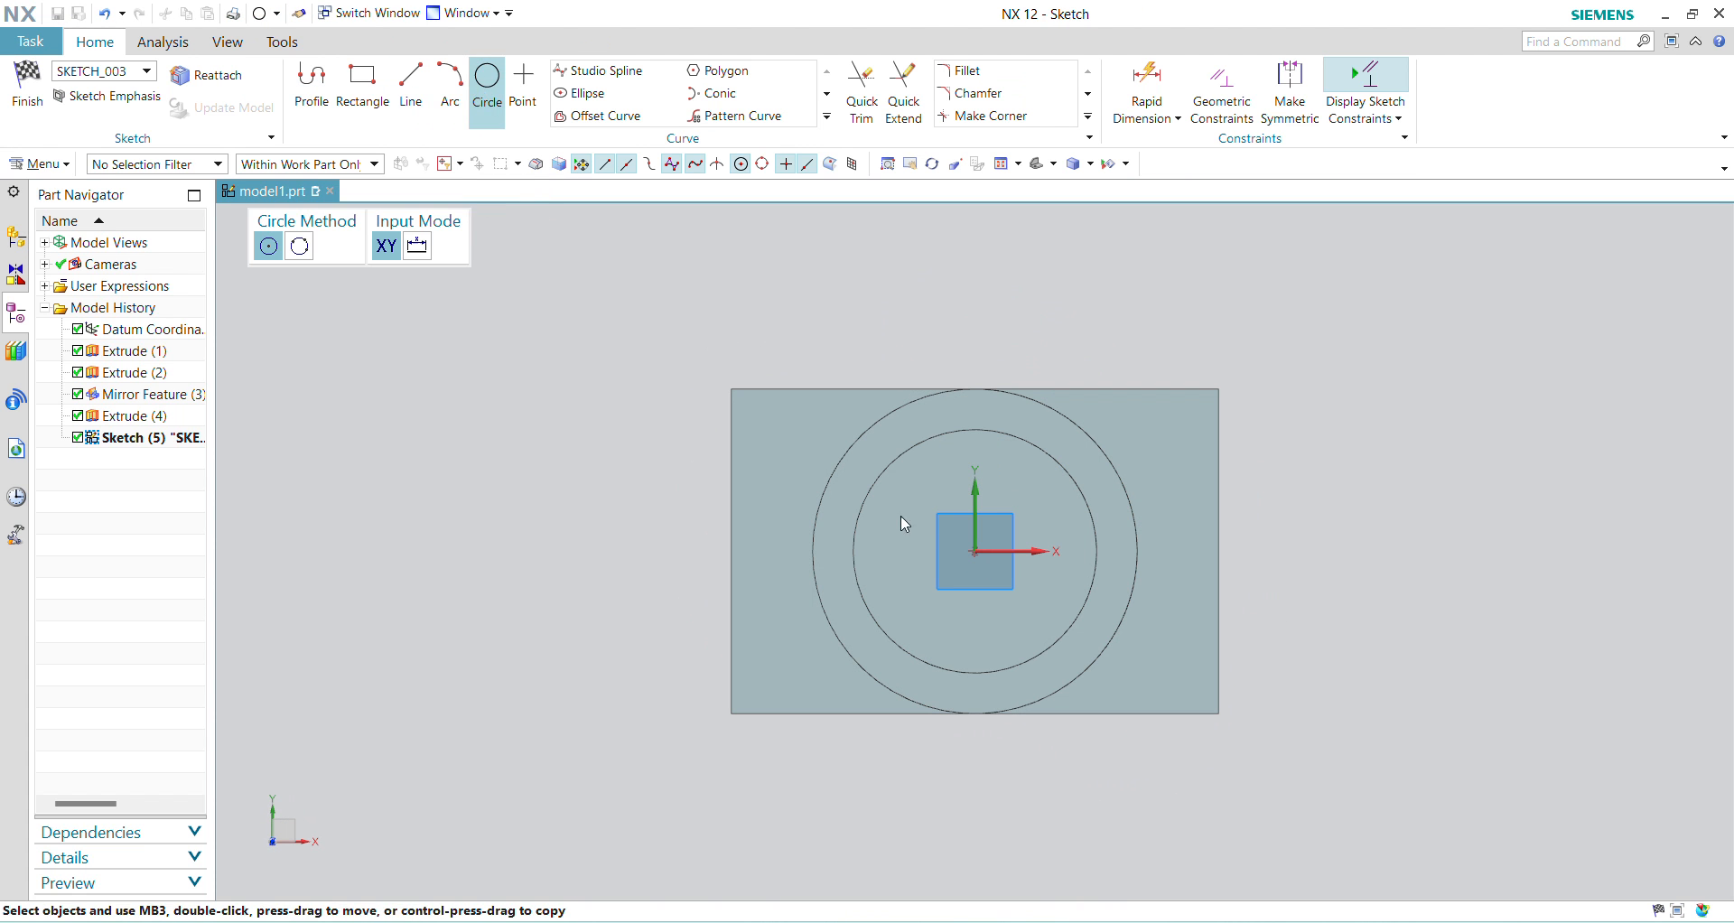
{"action": "left_click", "coordinate": [975, 550]}
{"action": "type", "text": "30"}
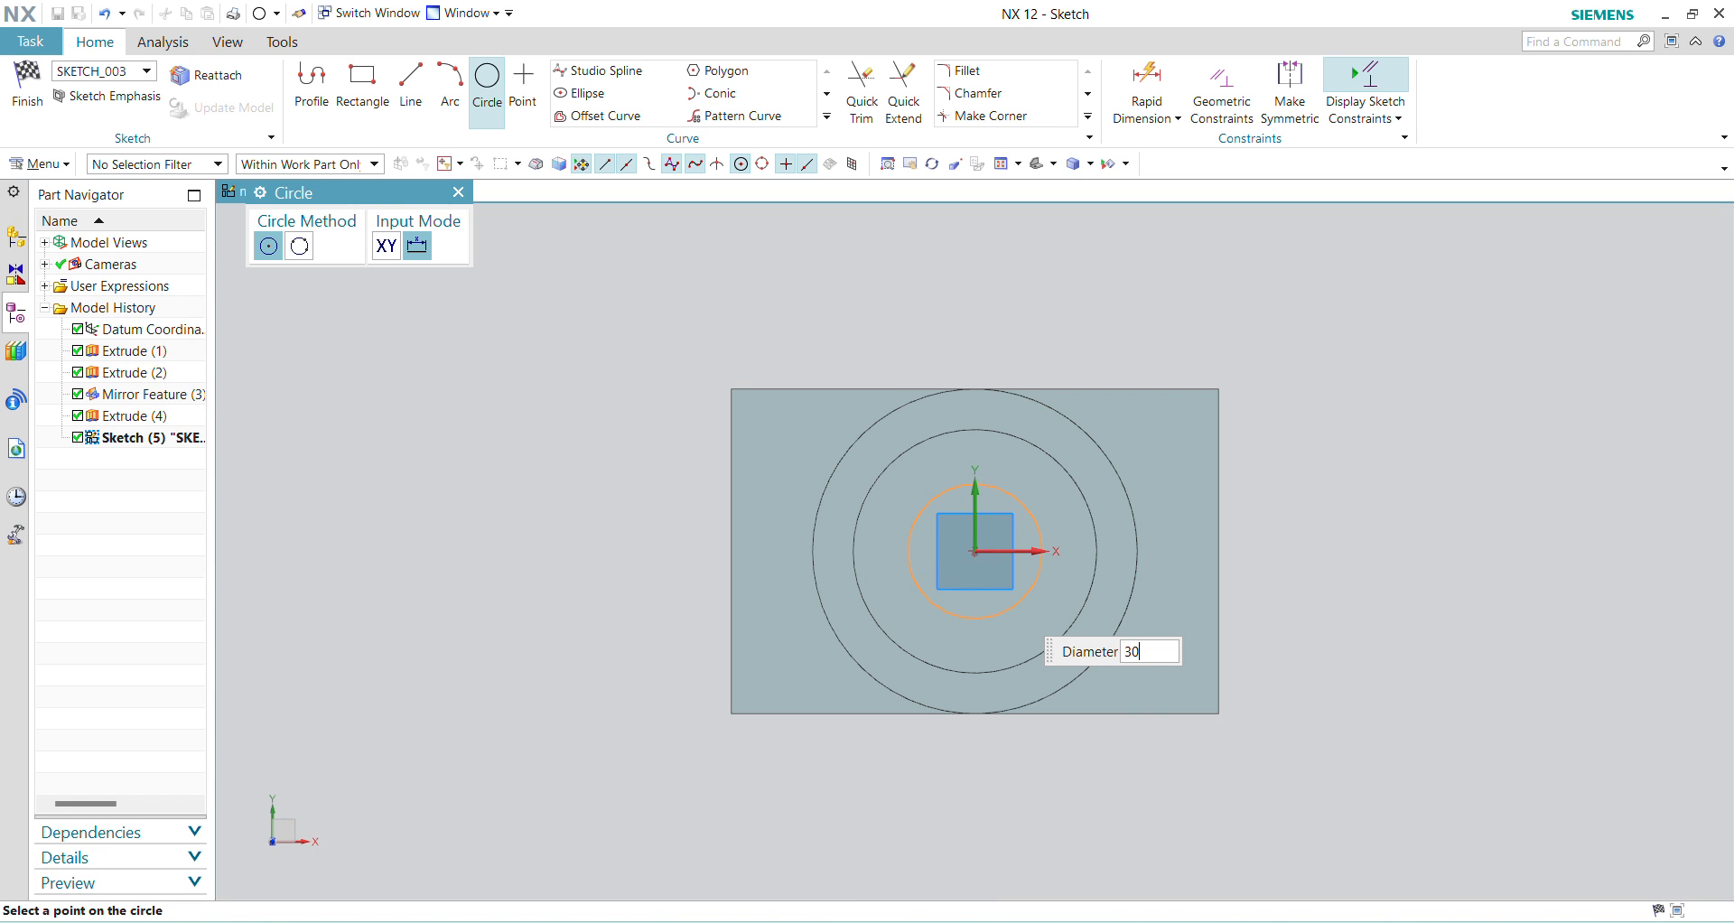
{"action": "key", "text": "Return"}
{"action": "key", "text": "Escape"}
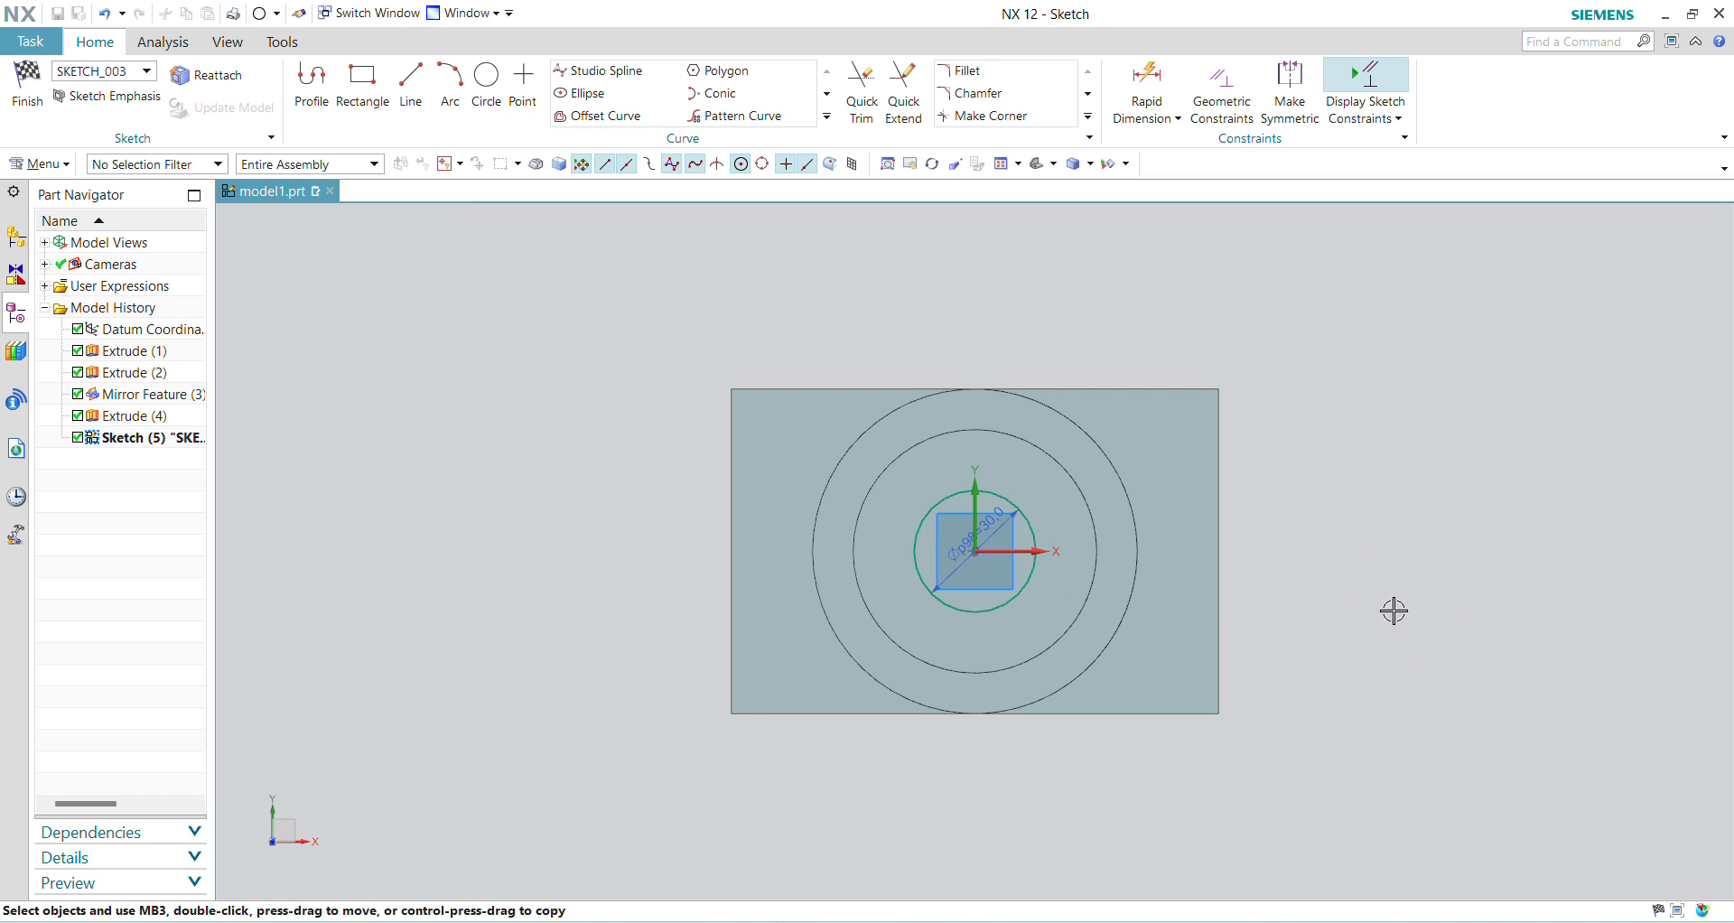
Step: Finish the sketch and extrude the 30 mm circle 30 mm downward, subtracted from the body, to cut the central hole
{"action": "left_click", "coordinate": [107, 96]}
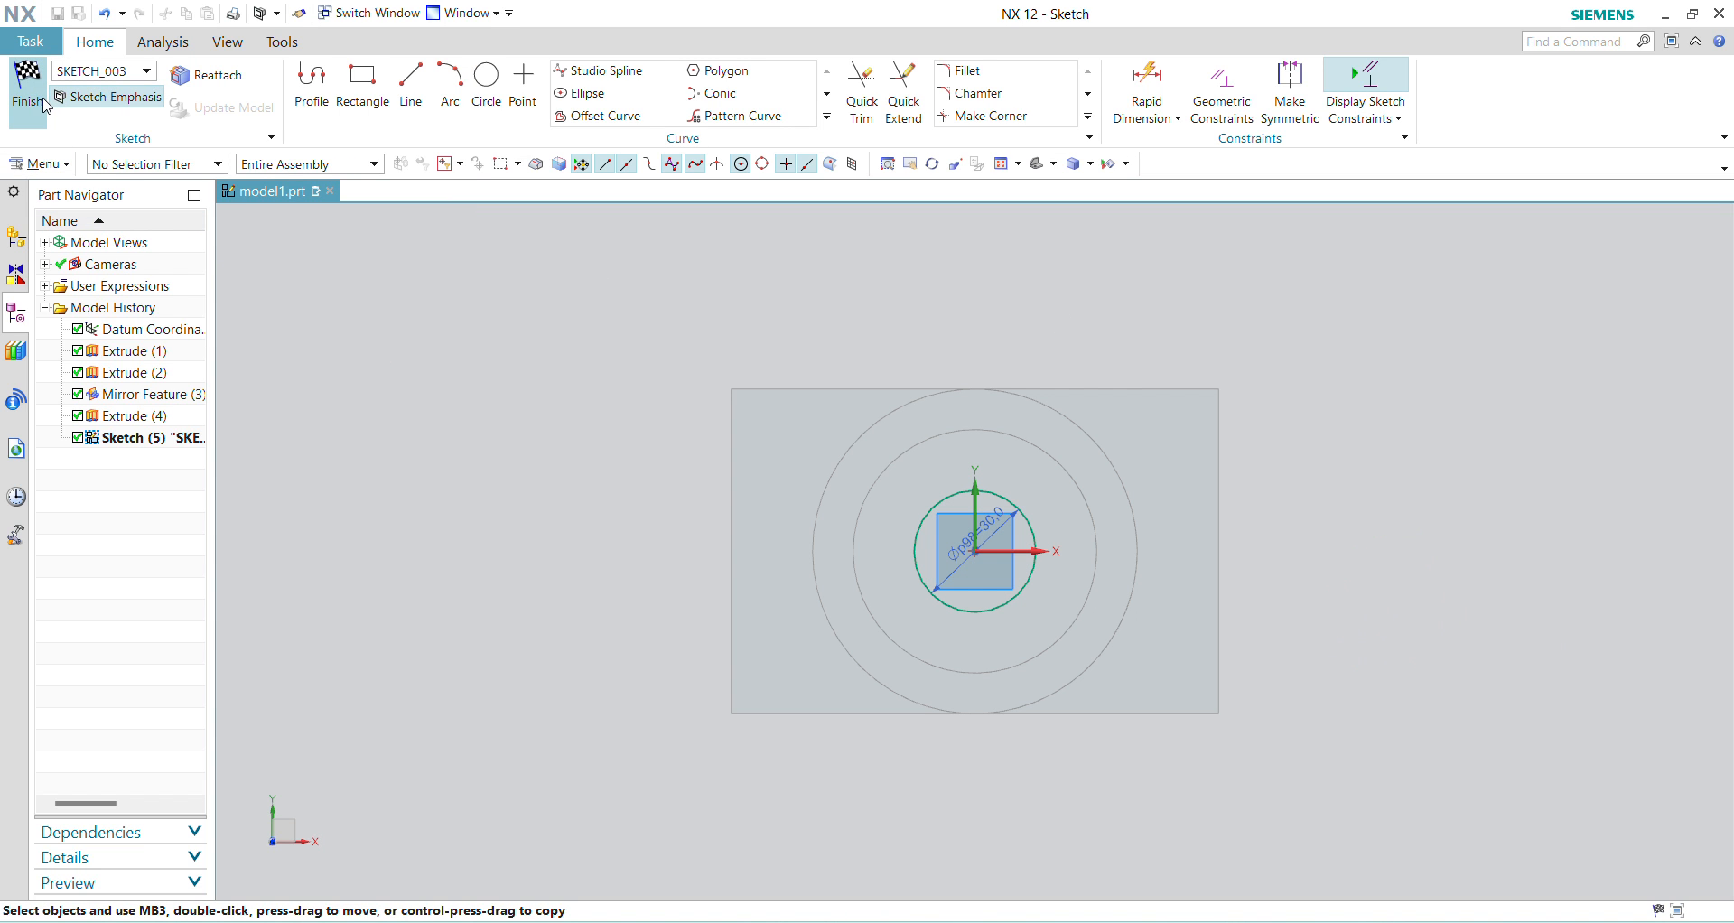
{"action": "left_click", "coordinate": [27, 85]}
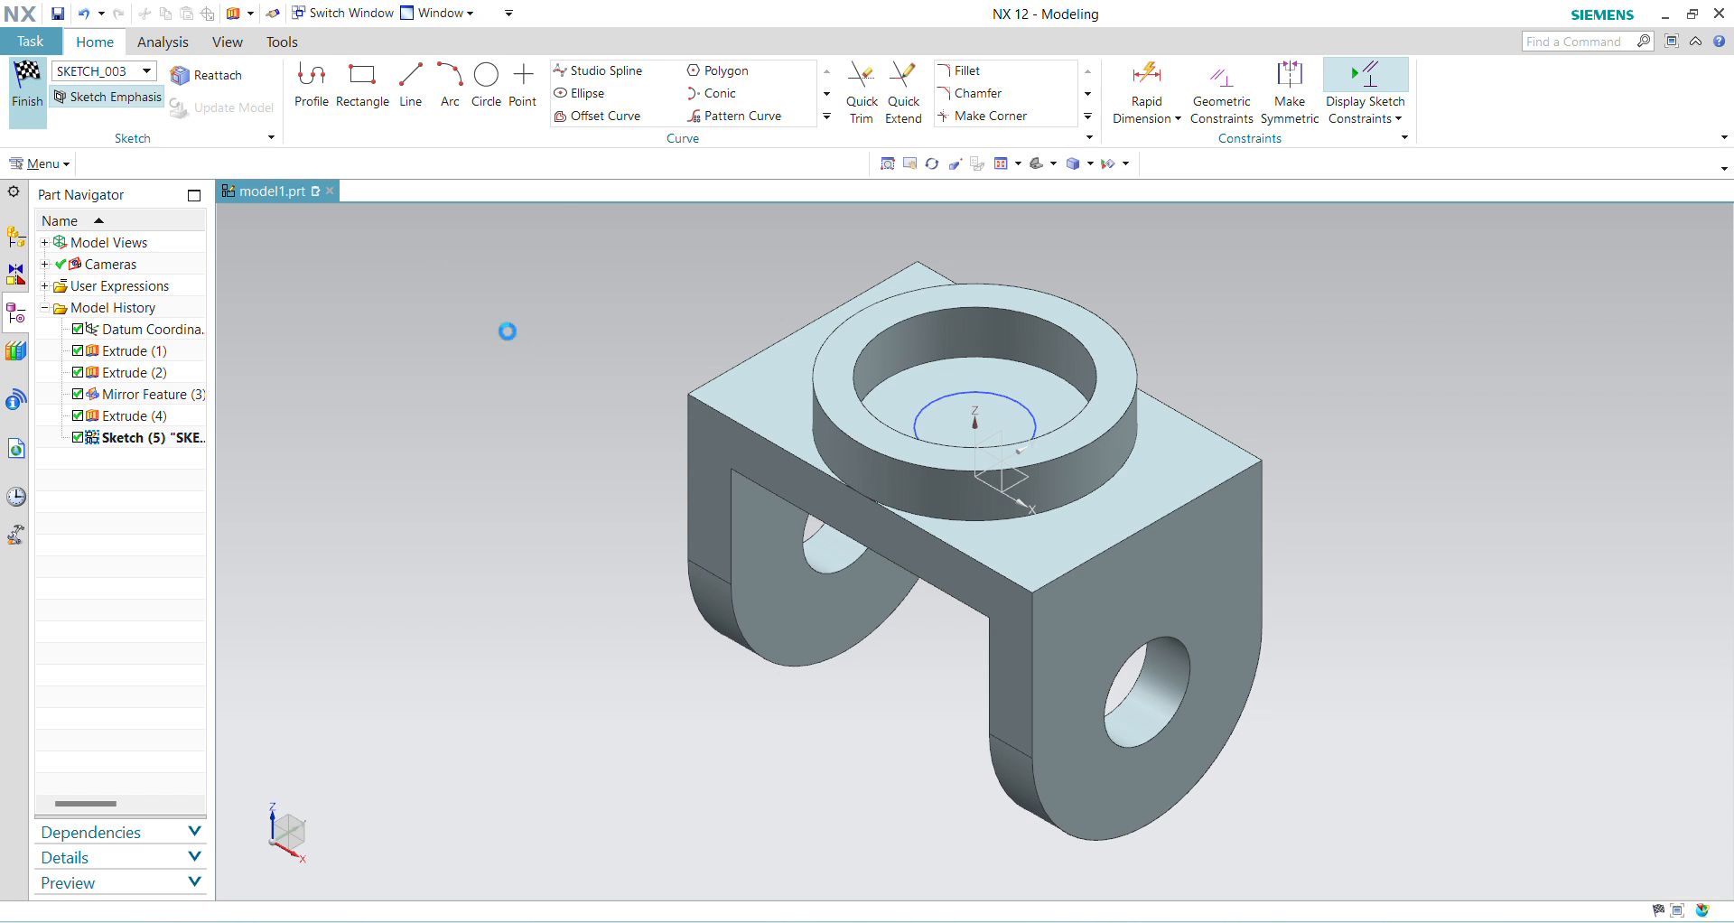
{"action": "key", "text": "x"}
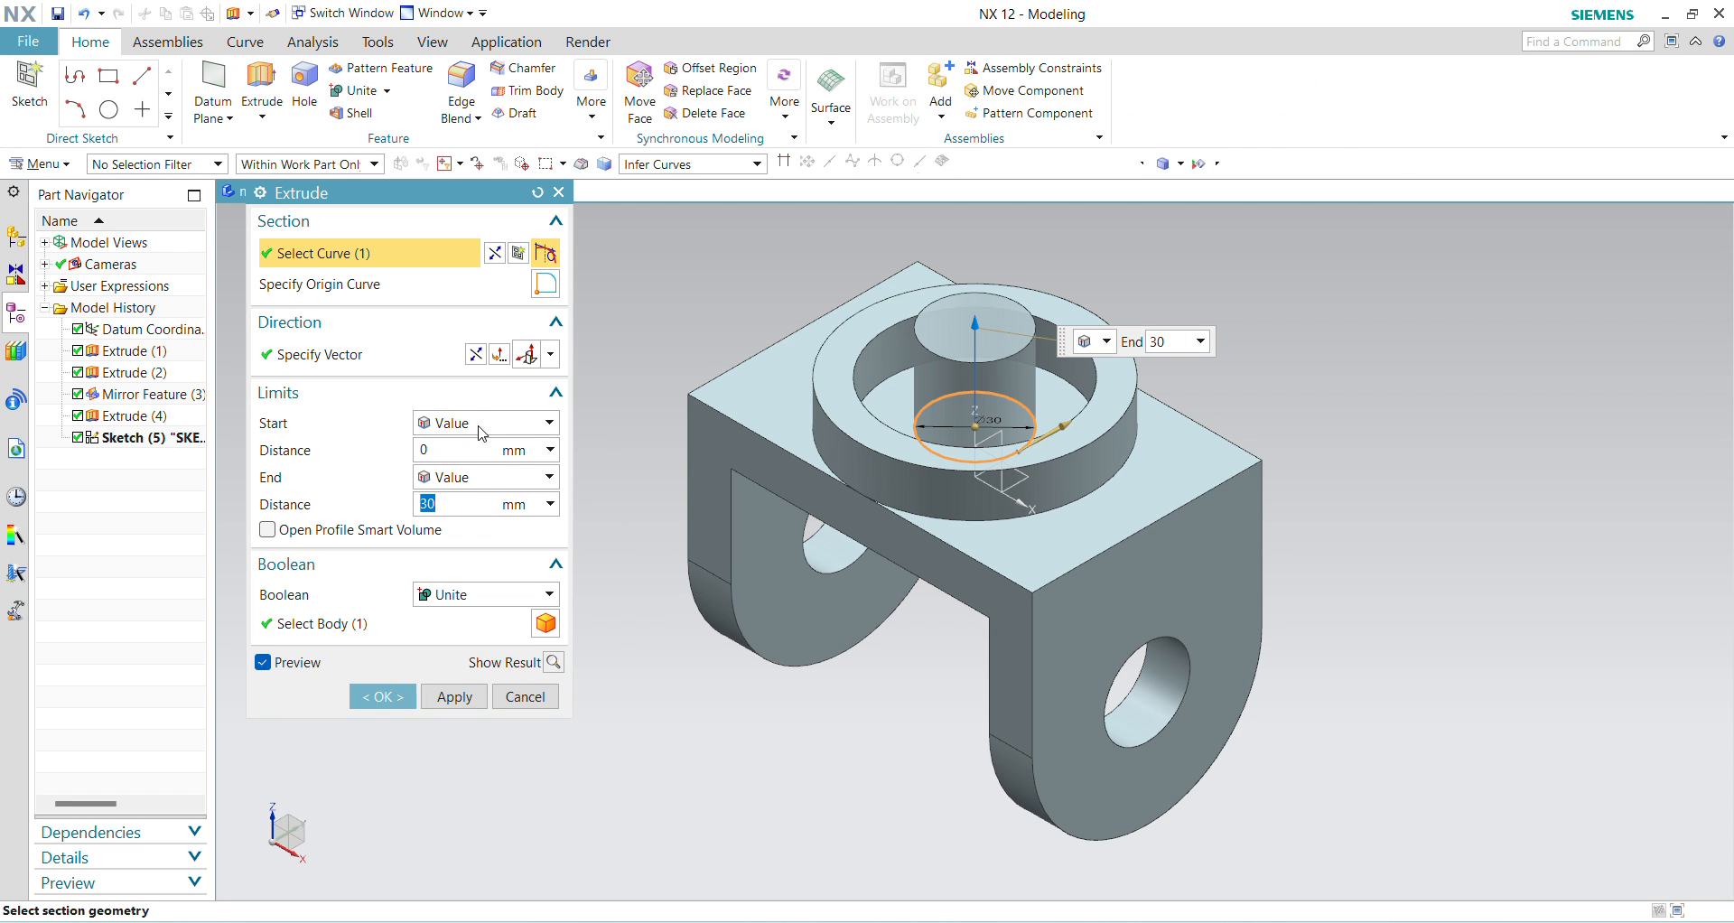
{"action": "left_click", "coordinate": [475, 355]}
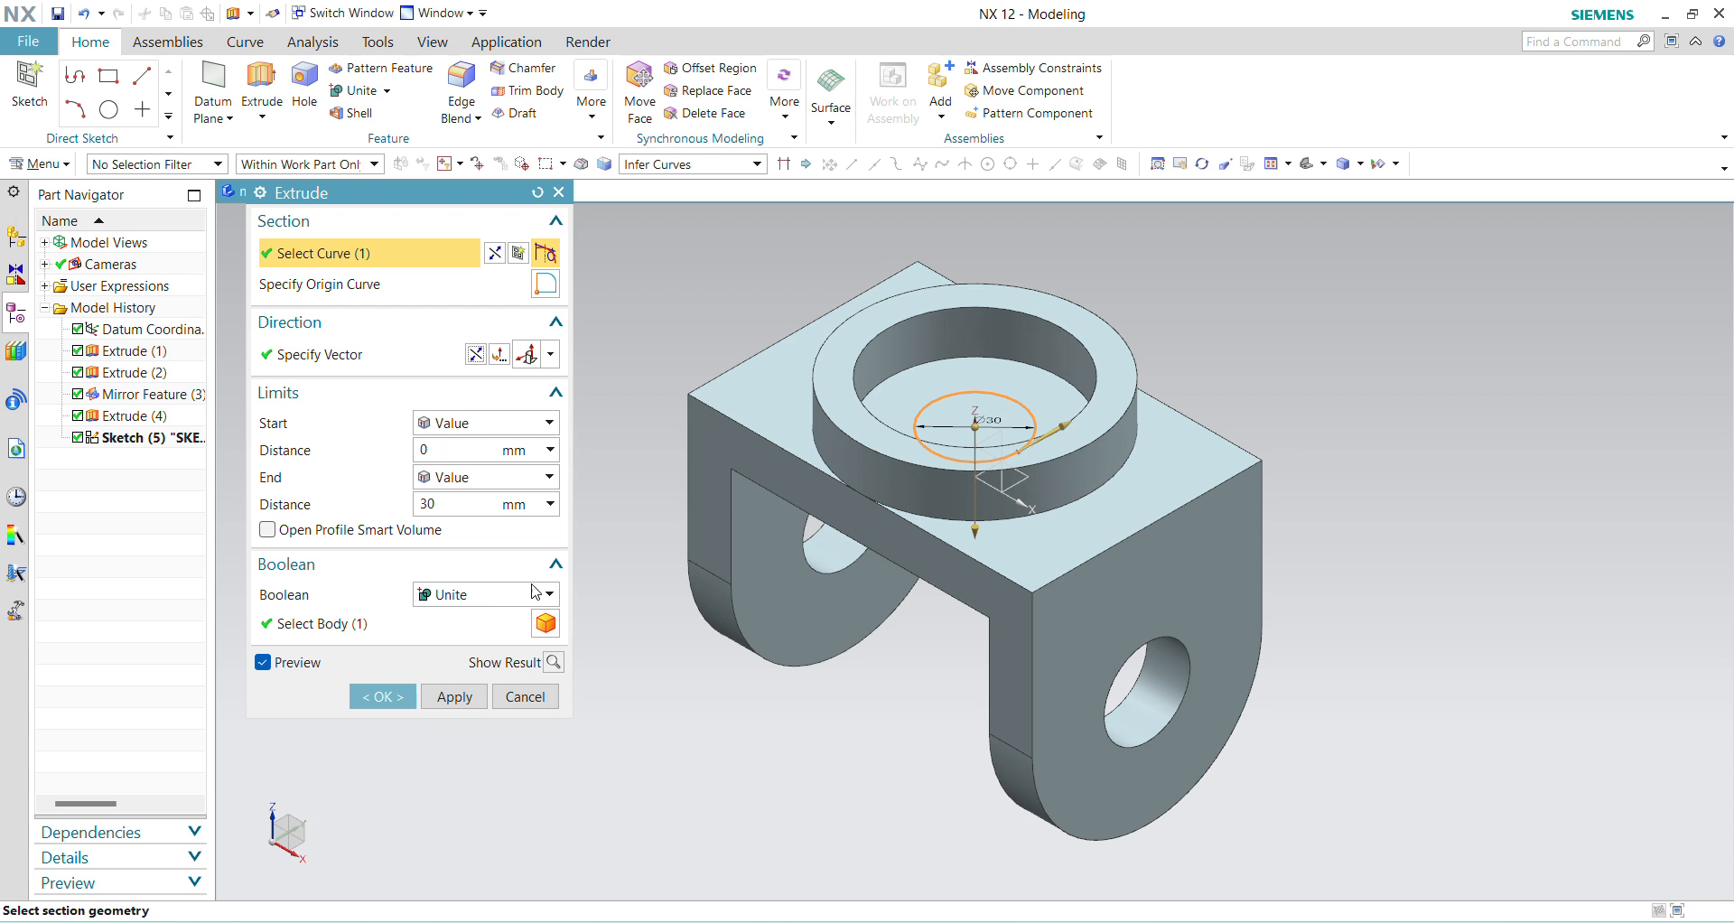
{"action": "left_click", "coordinate": [535, 596]}
{"action": "left_click", "coordinate": [471, 657]}
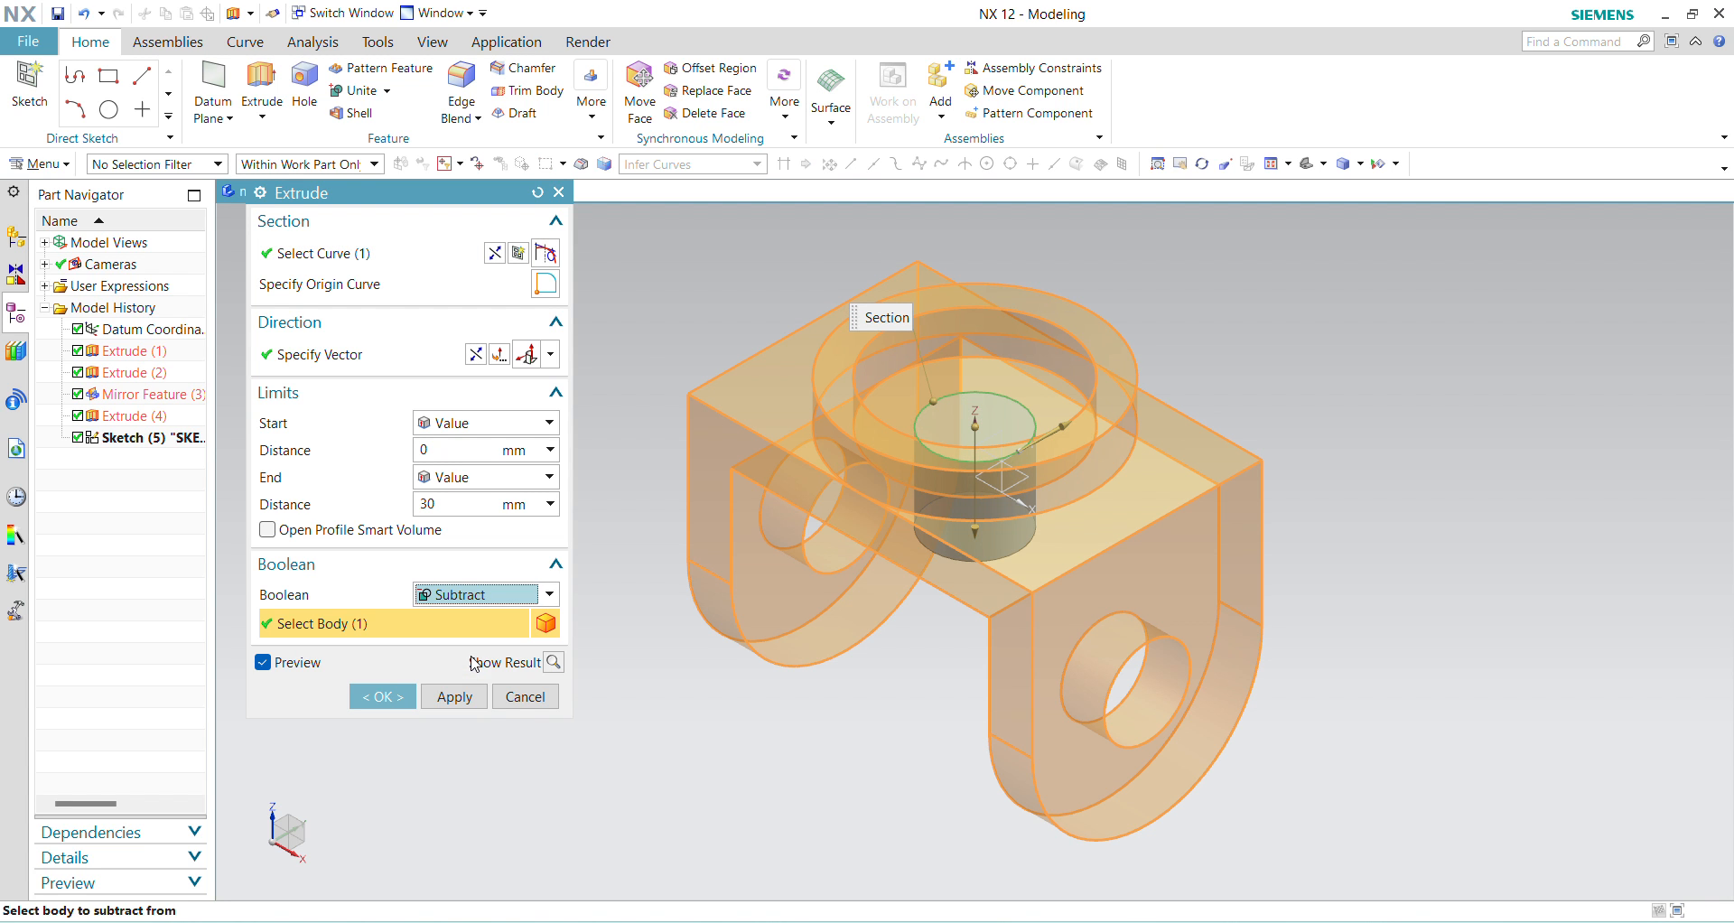
{"action": "left_click", "coordinate": [371, 696]}
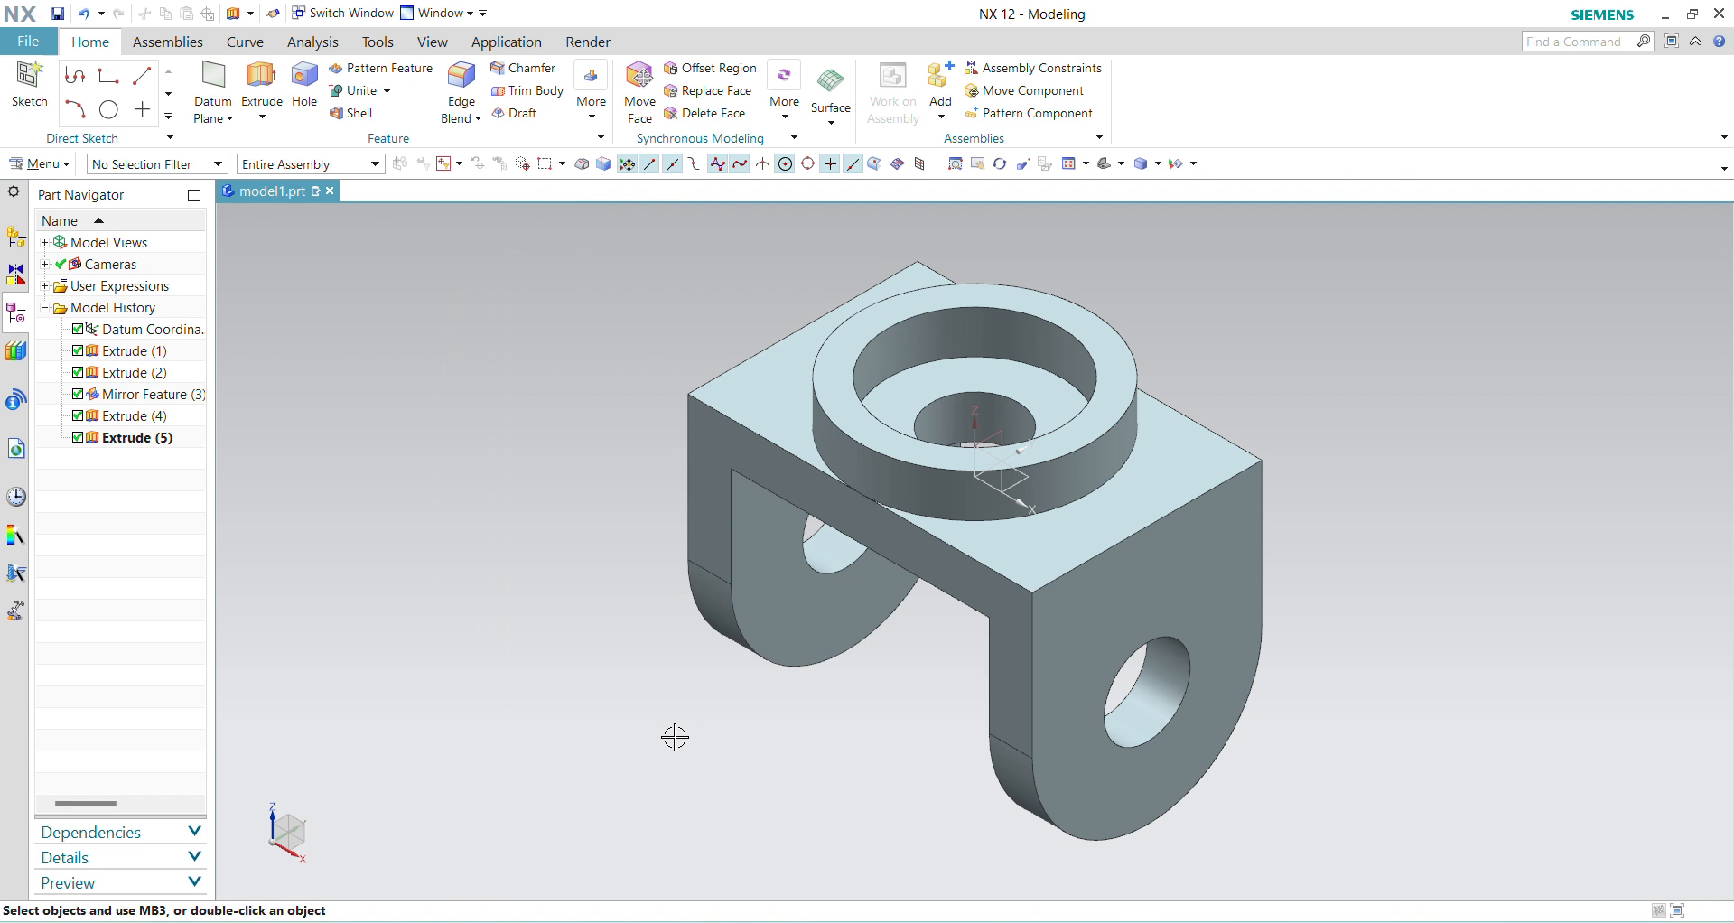
Step: Save the part and return the bracket to the isometric view
{"action": "mouse_move", "coordinate": [1381, 585]}
{"action": "middle_mouse_down"}
{"action": "mouse_move", "coordinate": [1366, 530]}
{"action": "mouse_move", "coordinate": [1368, 559]}
{"action": "middle_mouse_up"}
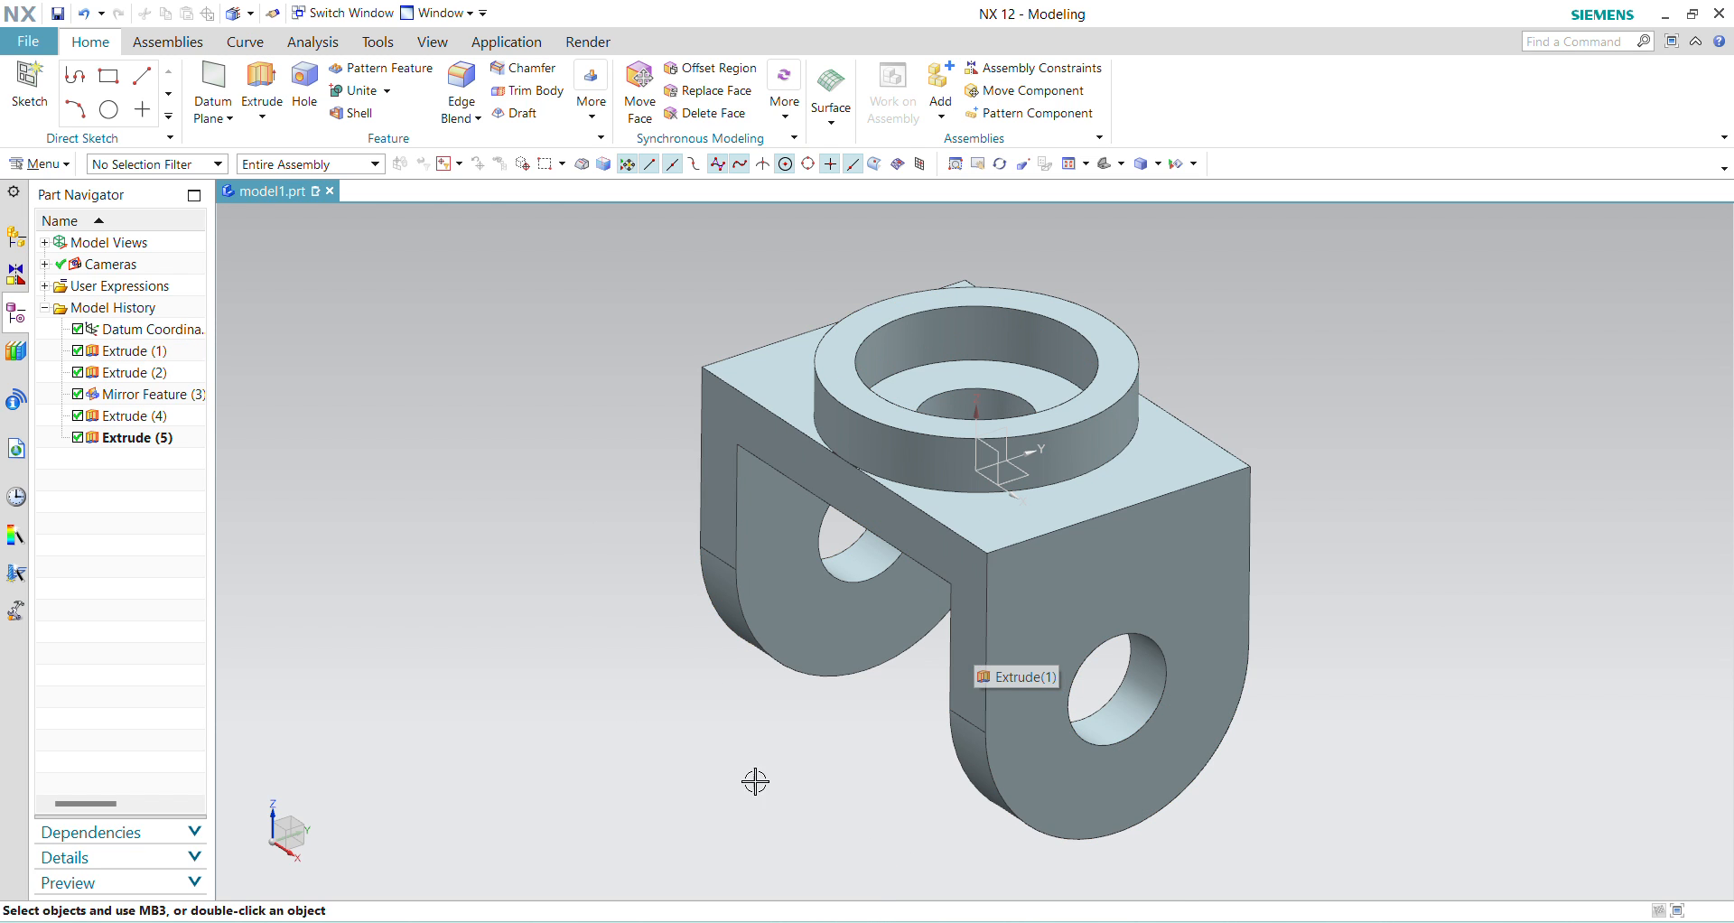
{"action": "left_click", "coordinate": [608, 679]}
{"action": "key", "text": "ctrl+s"}
{"action": "key", "text": "End"}
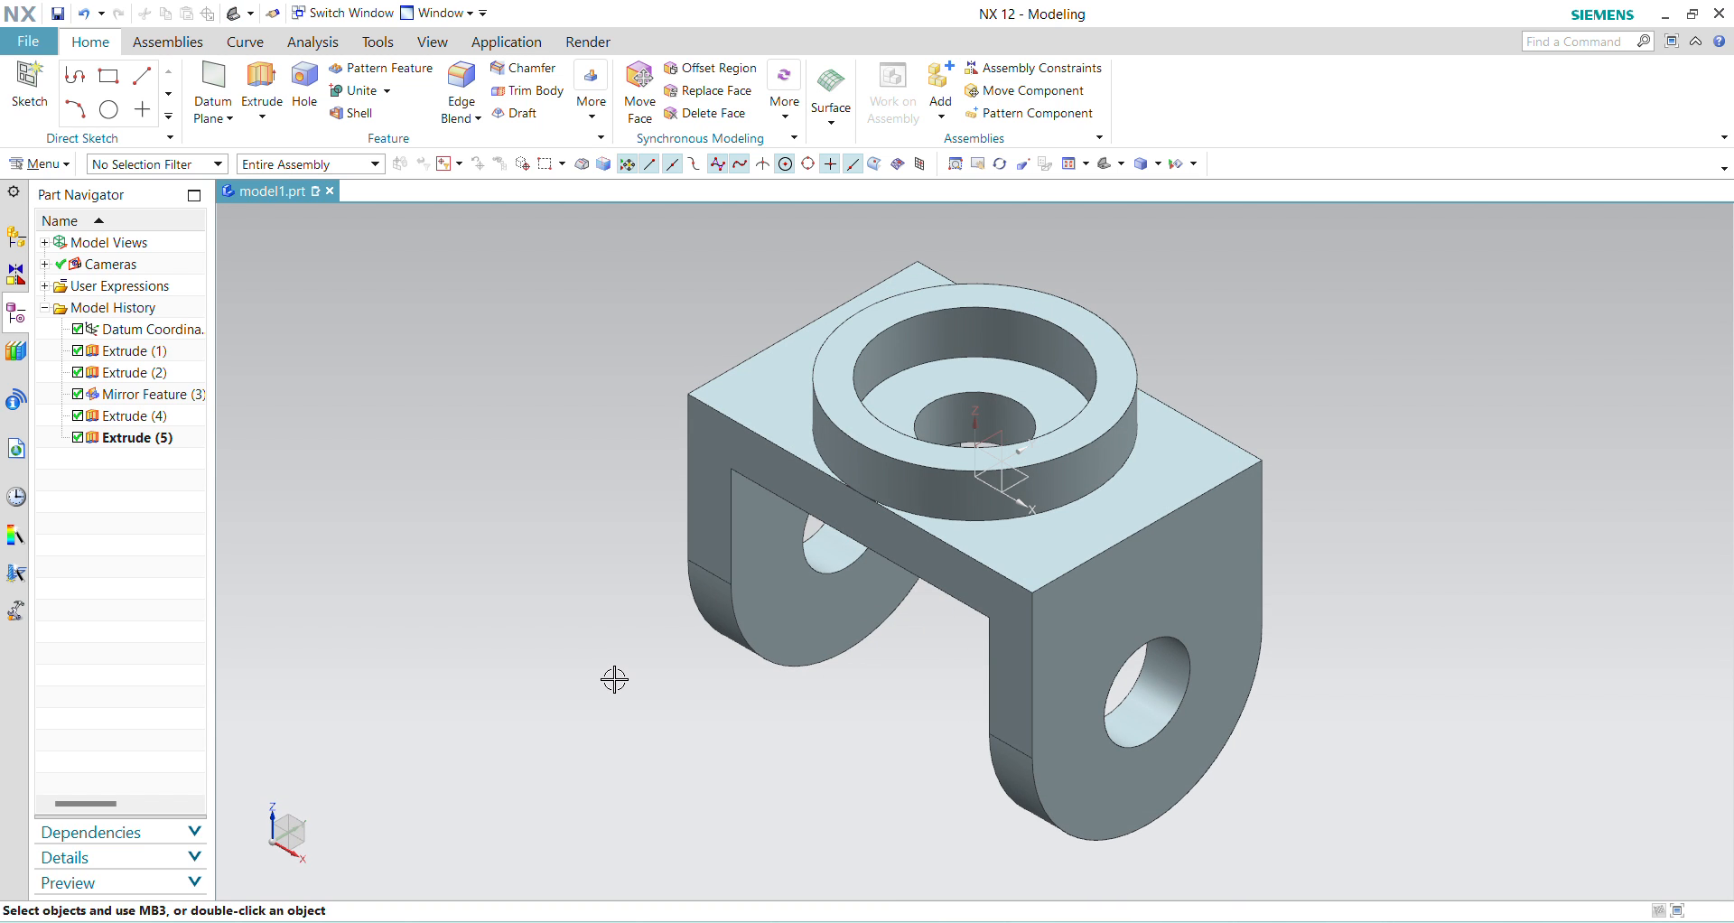
Step: Change the display color of the whole bracket body to Deep Salmon
{"action": "left_click", "coordinate": [40, 163]}
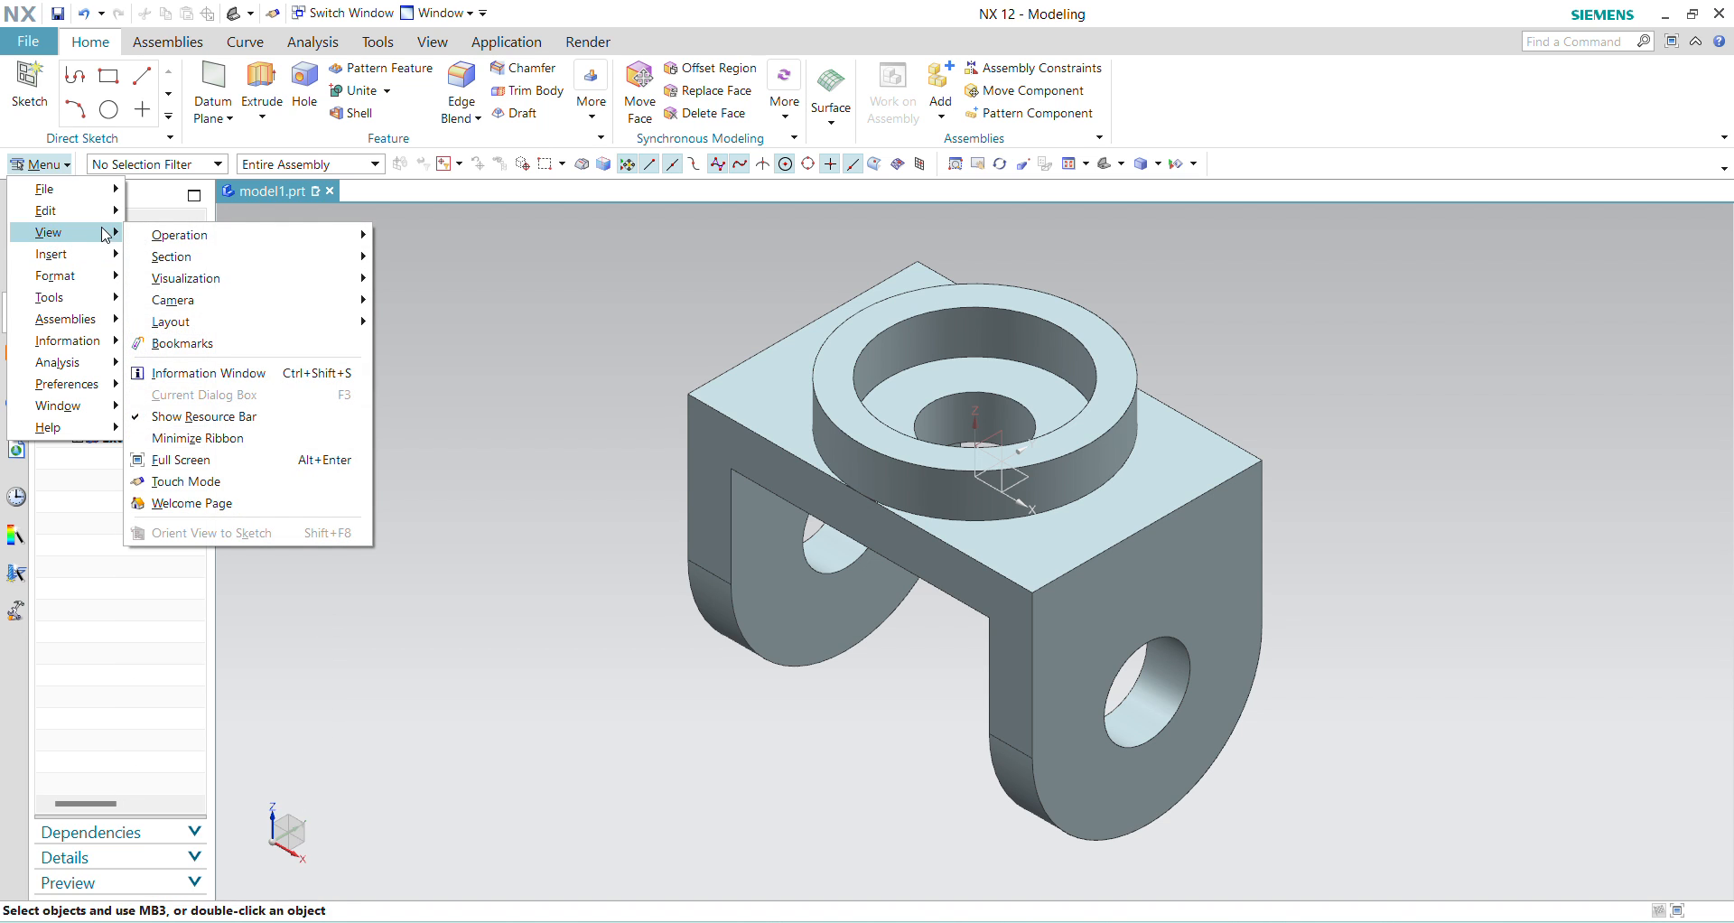
{"action": "mouse_move", "coordinate": [109, 217]}
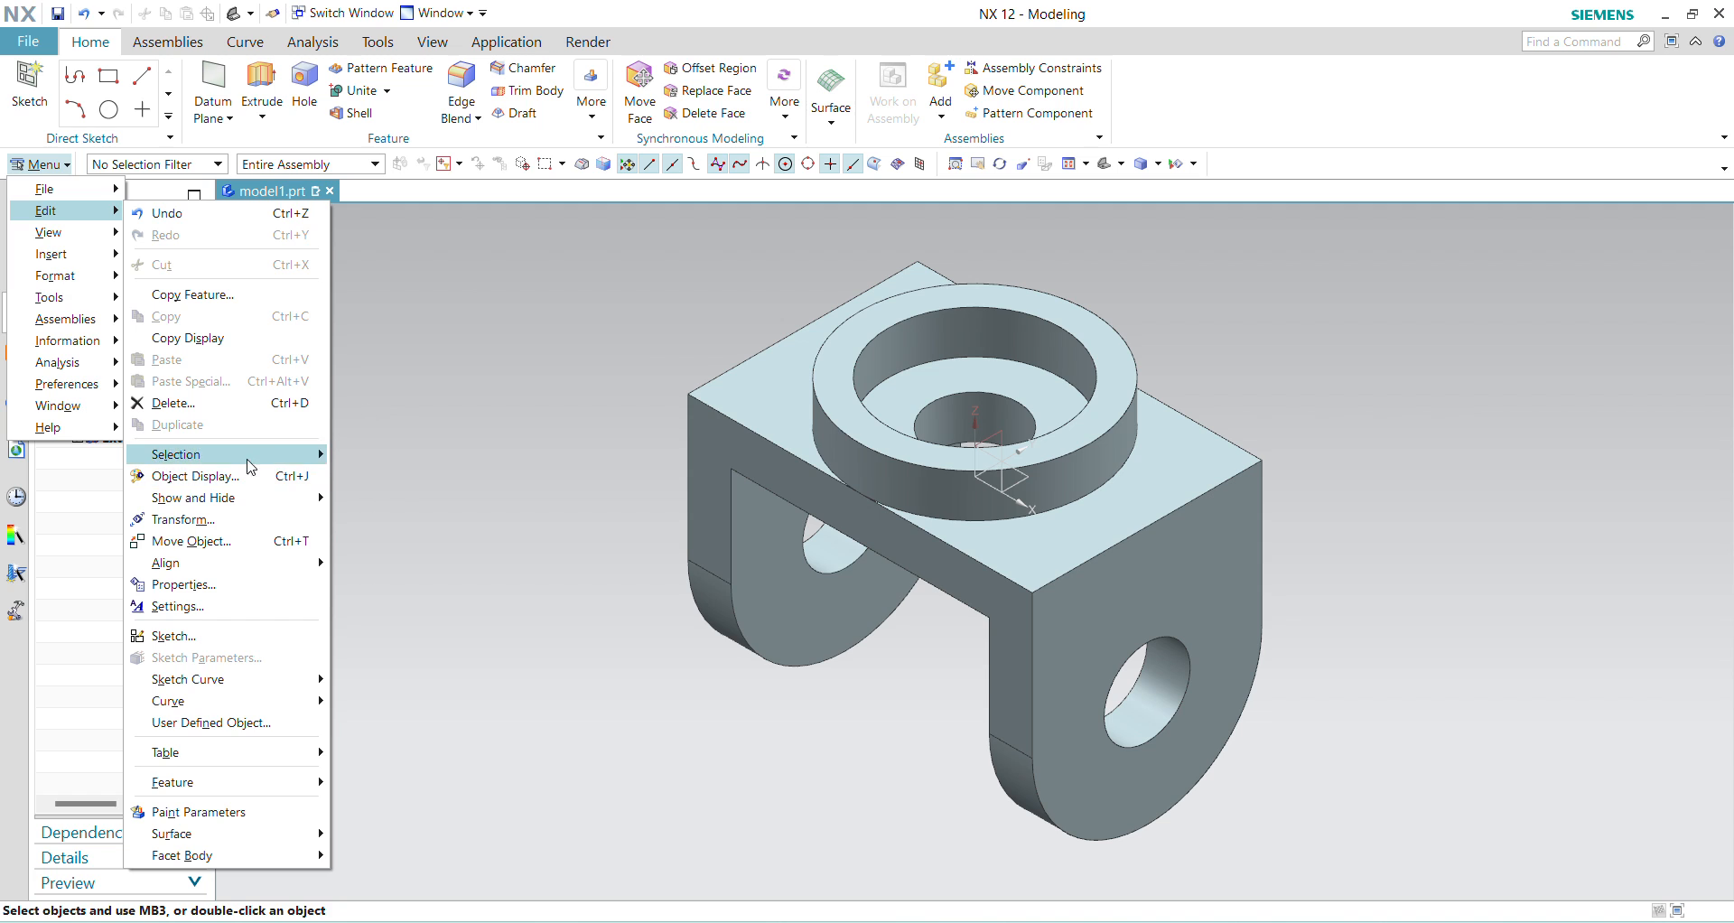
{"action": "left_click", "coordinate": [210, 477]}
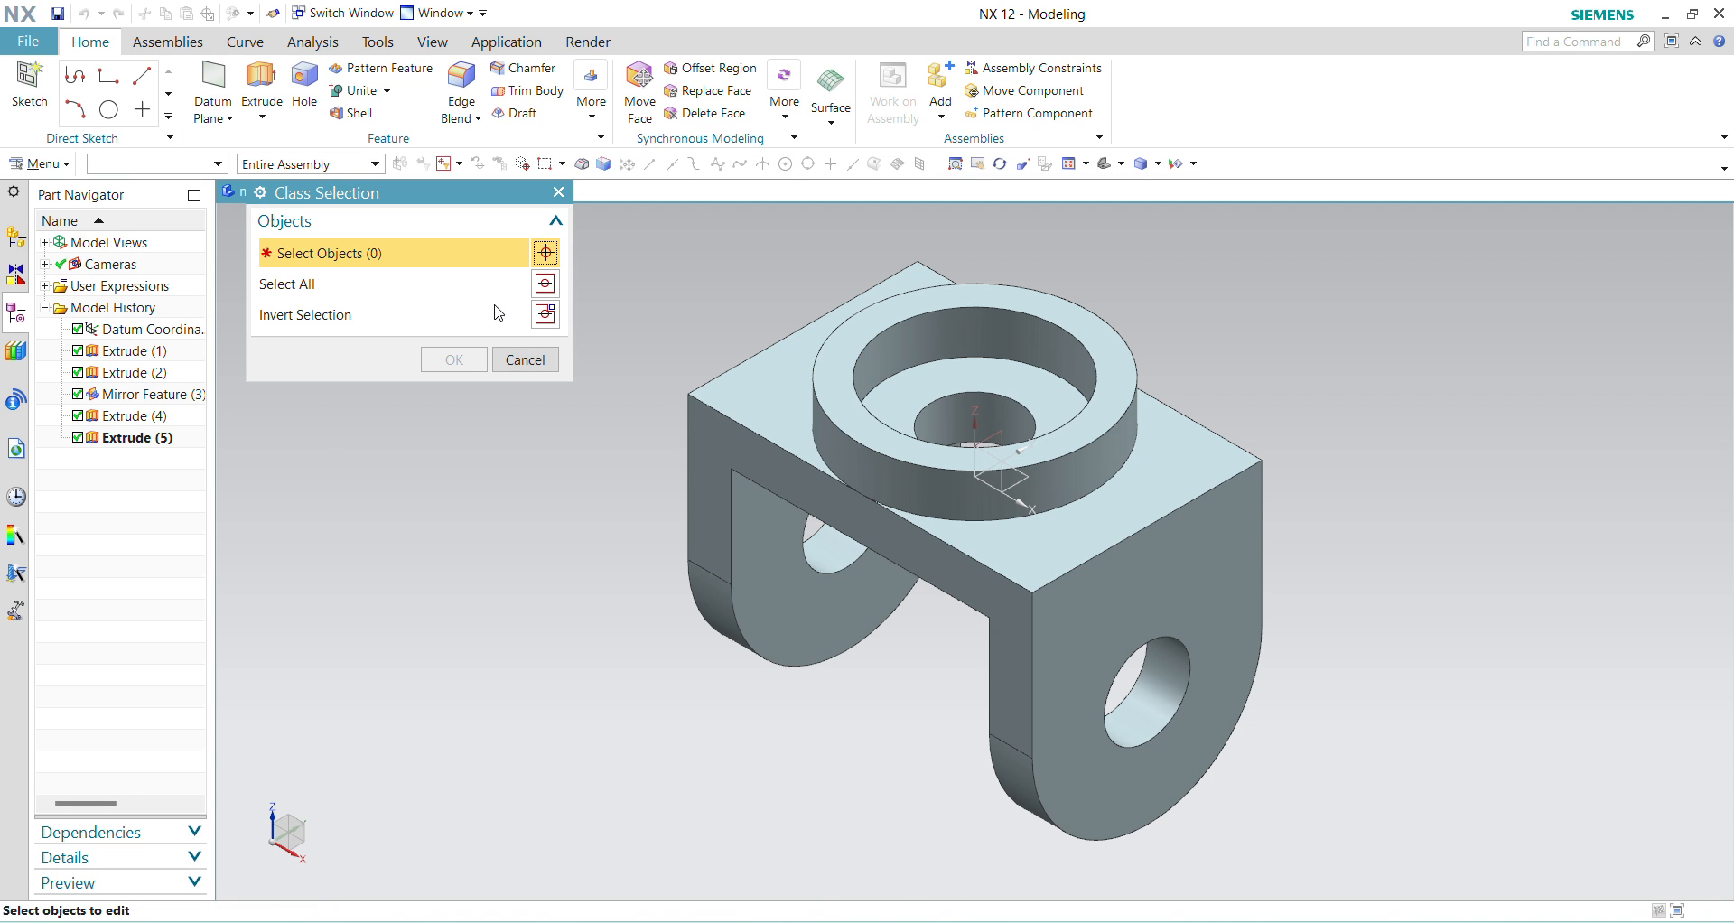
{"action": "left_click", "coordinate": [868, 455]}
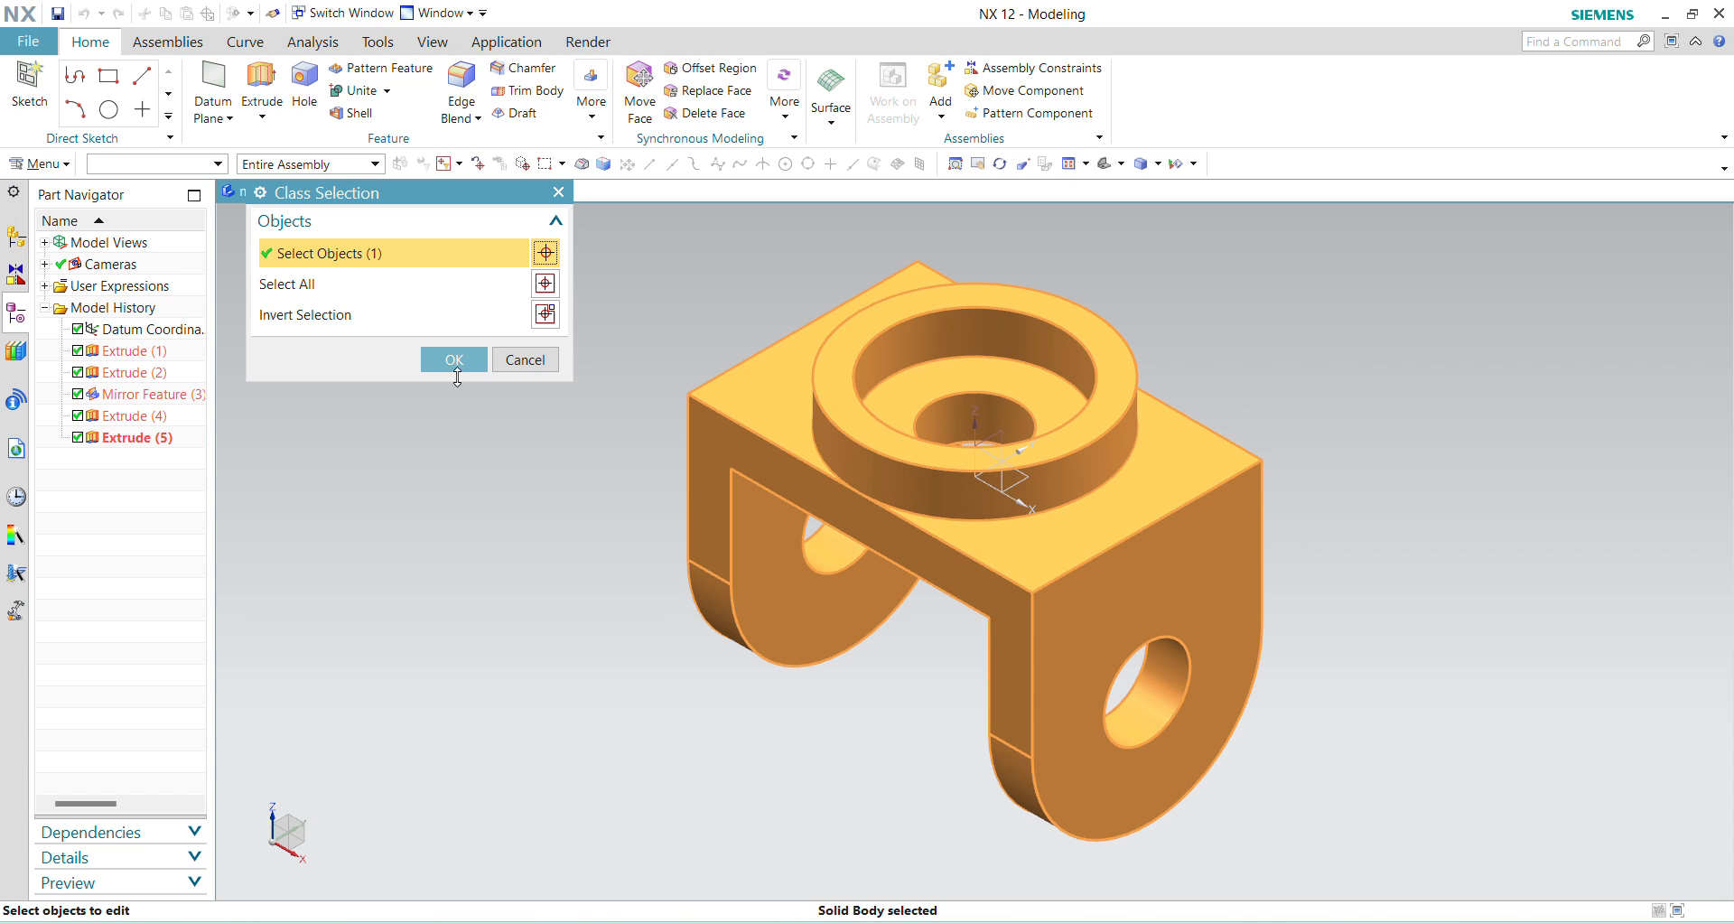
{"action": "left_click", "coordinate": [454, 361]}
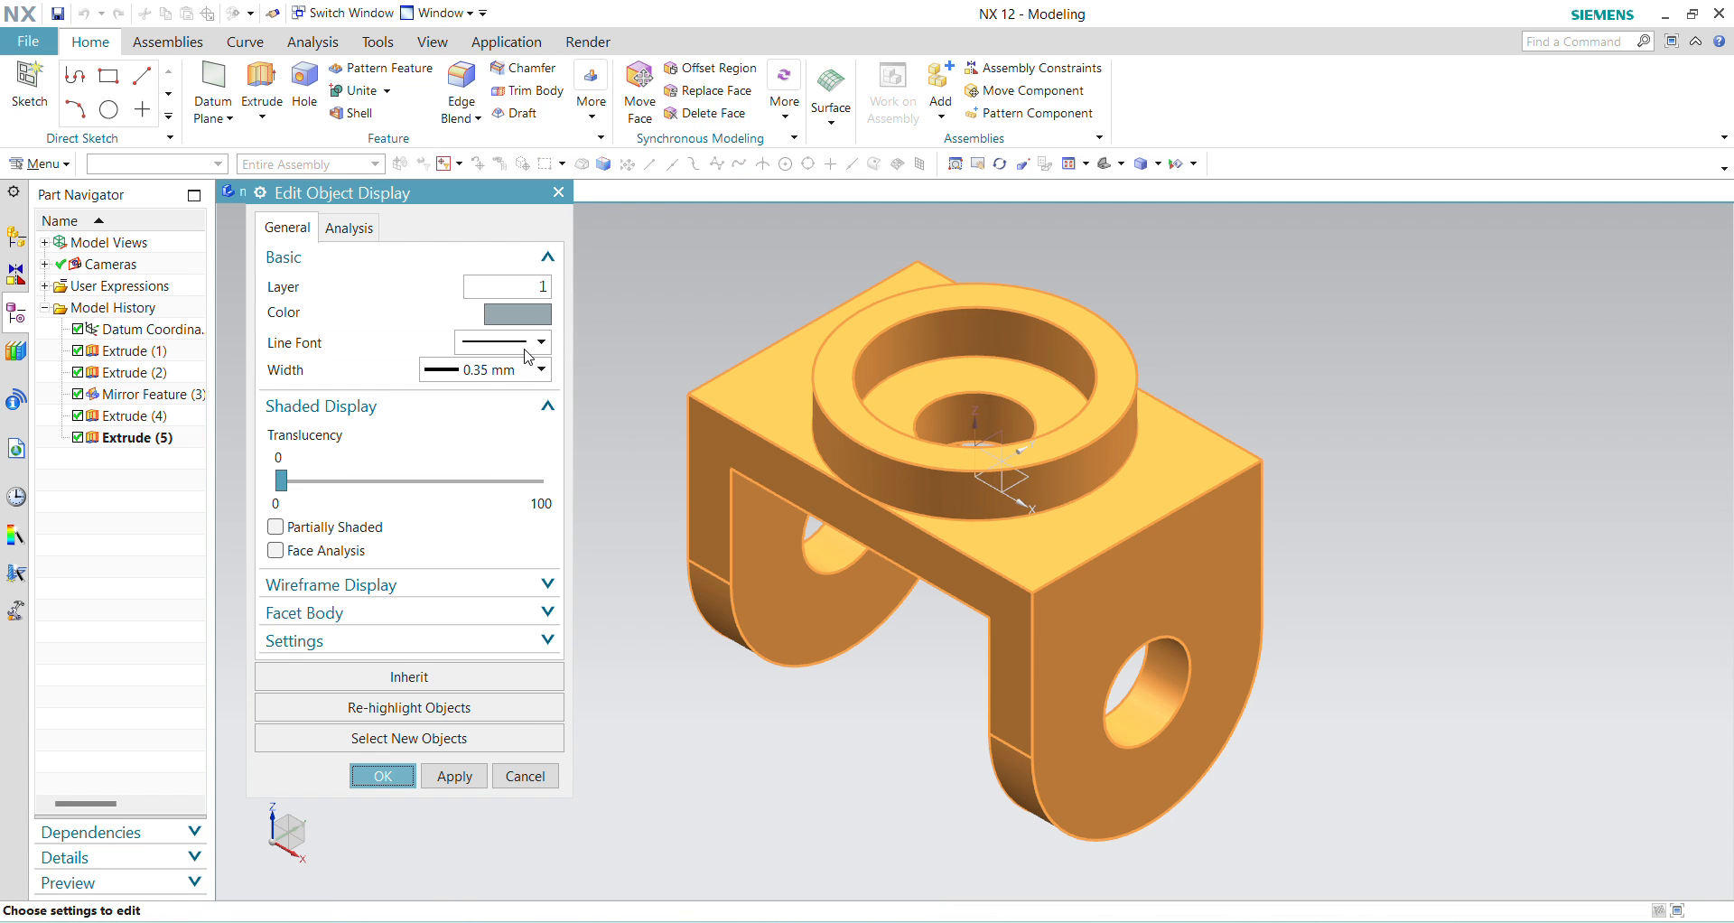
{"action": "left_click", "coordinate": [517, 314]}
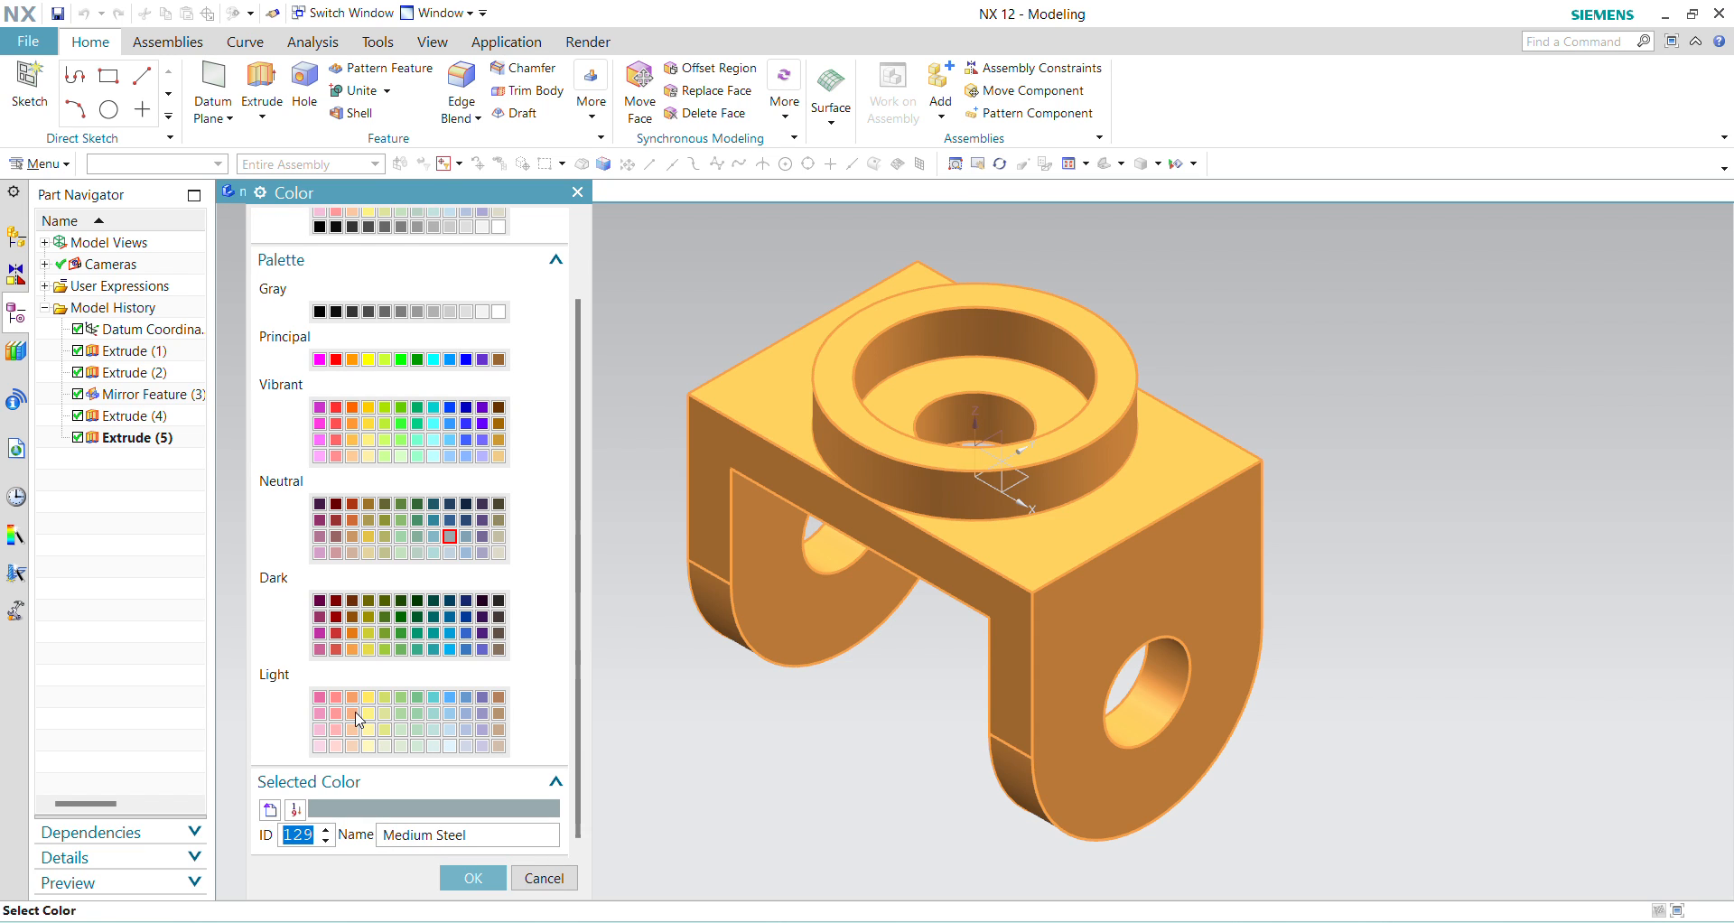
{"action": "left_click", "coordinate": [337, 697]}
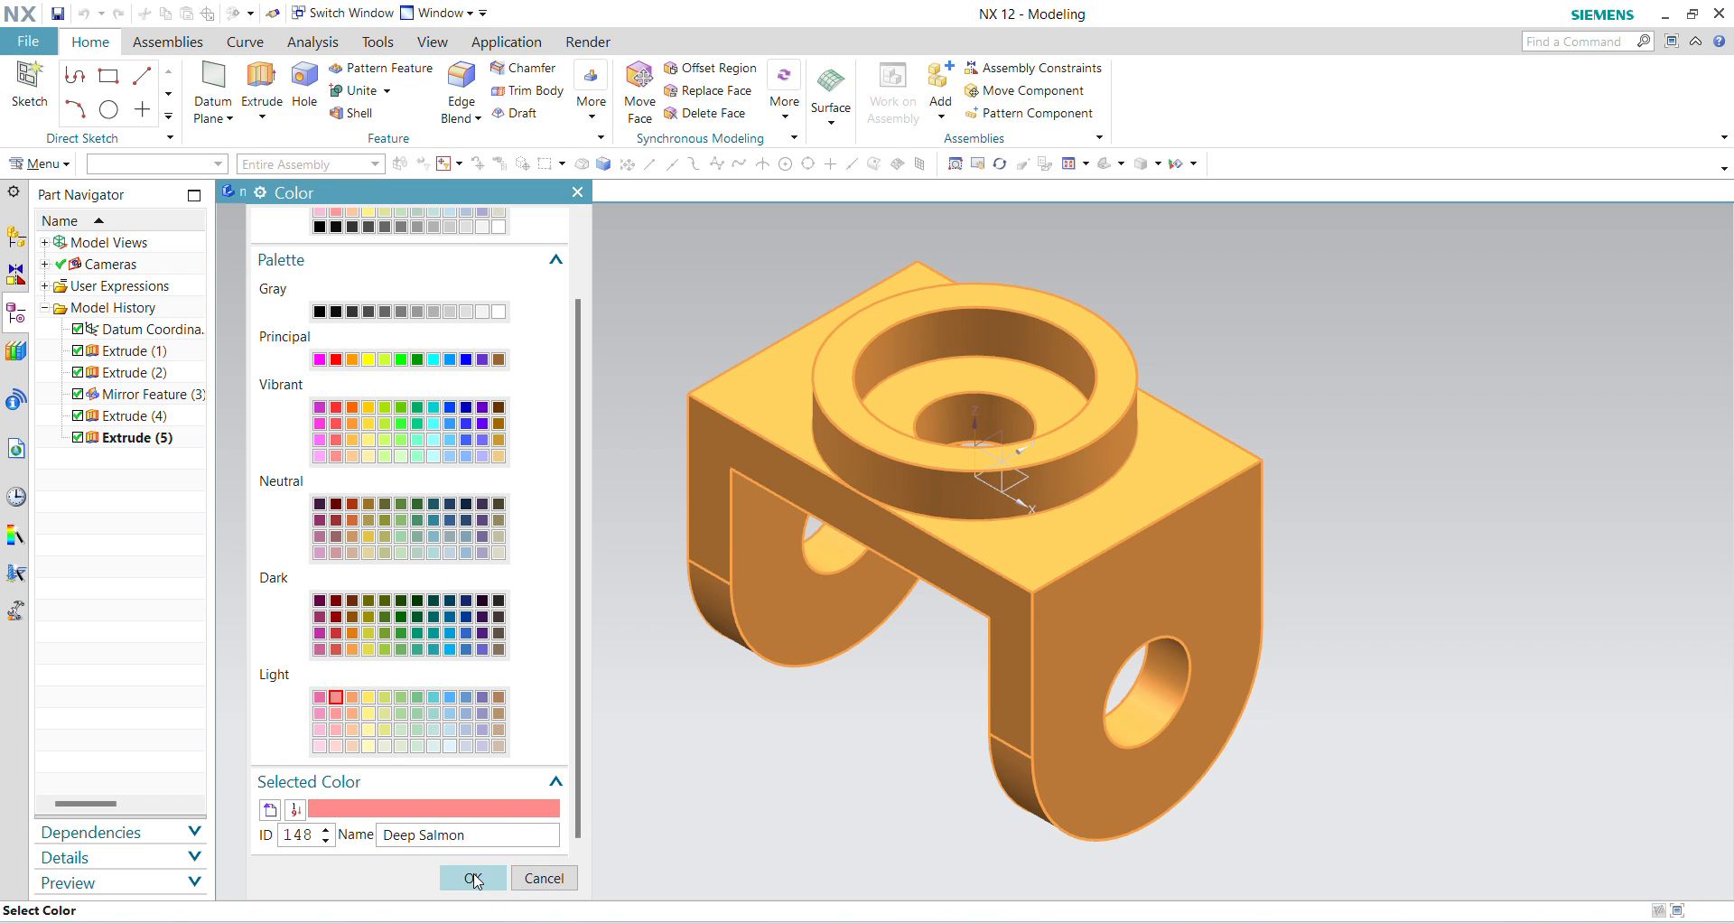
{"action": "left_click", "coordinate": [474, 877]}
{"action": "left_click", "coordinate": [383, 775]}
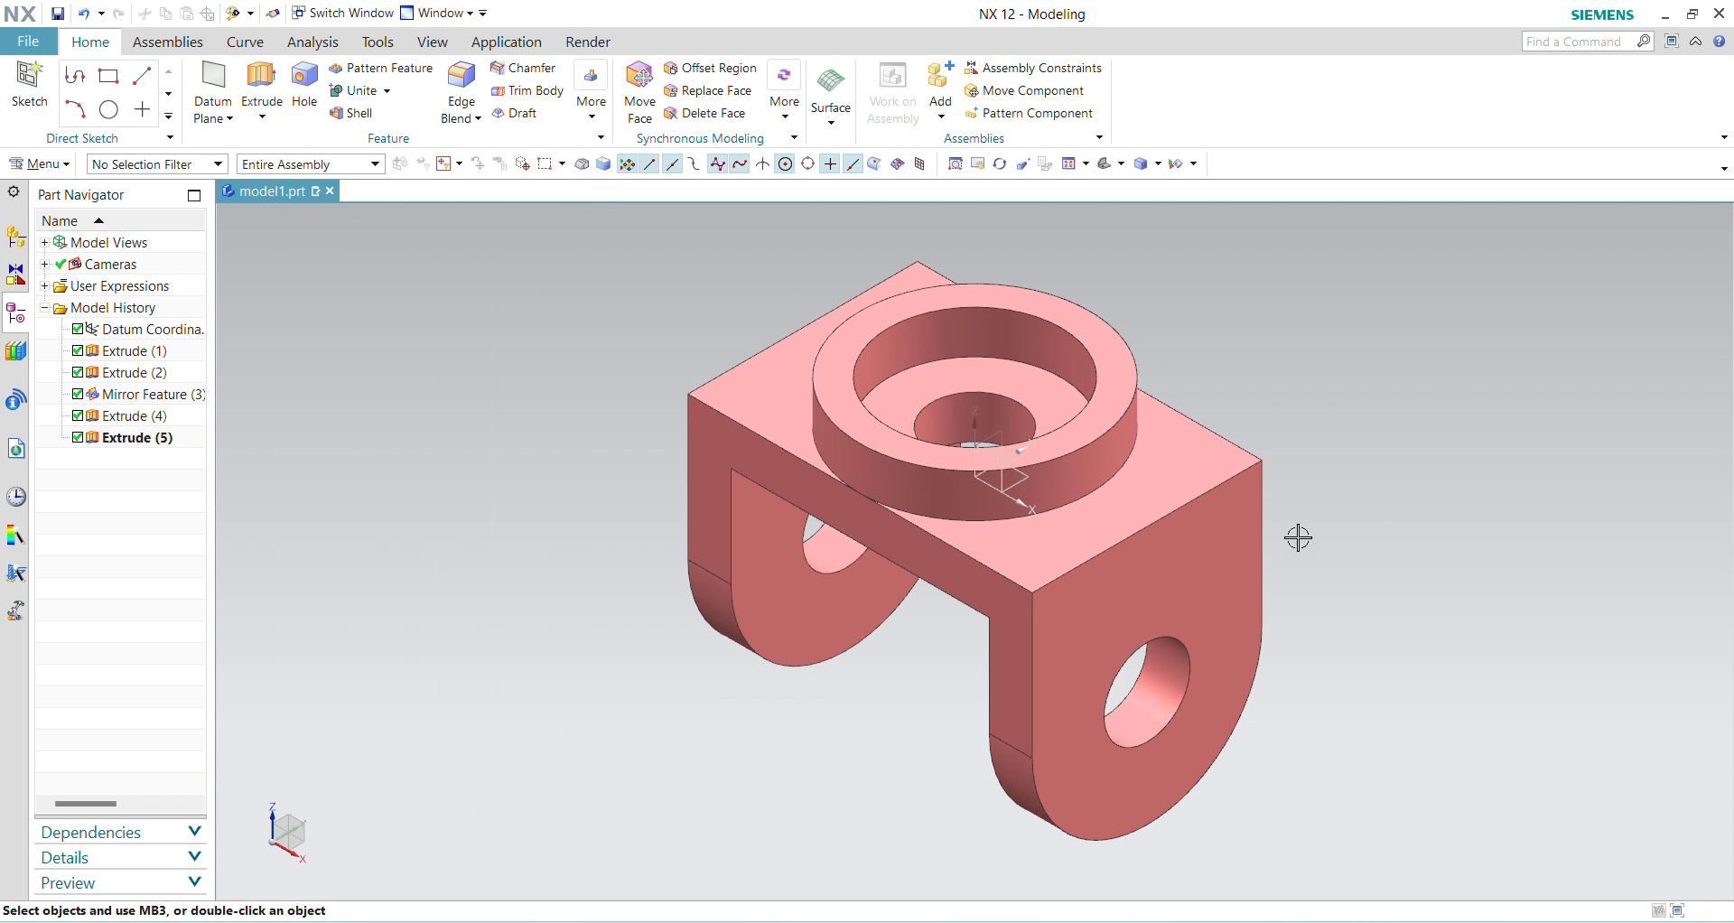
{"action": "left_click", "coordinate": [43, 165]}
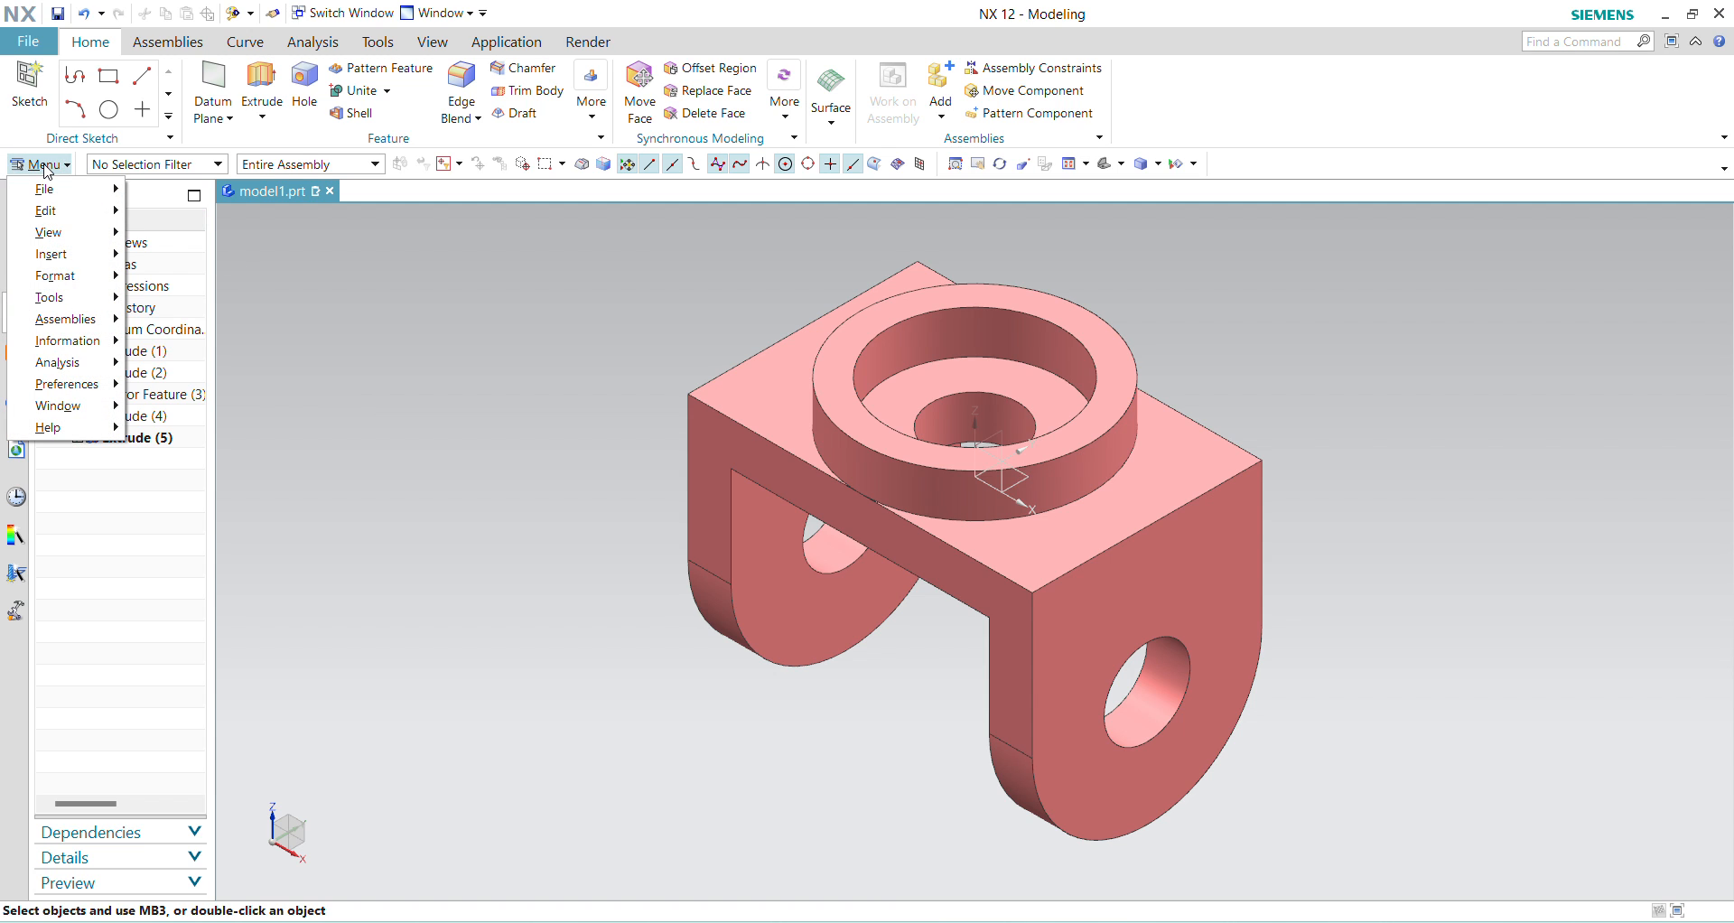
{"action": "mouse_move", "coordinate": [83, 239]}
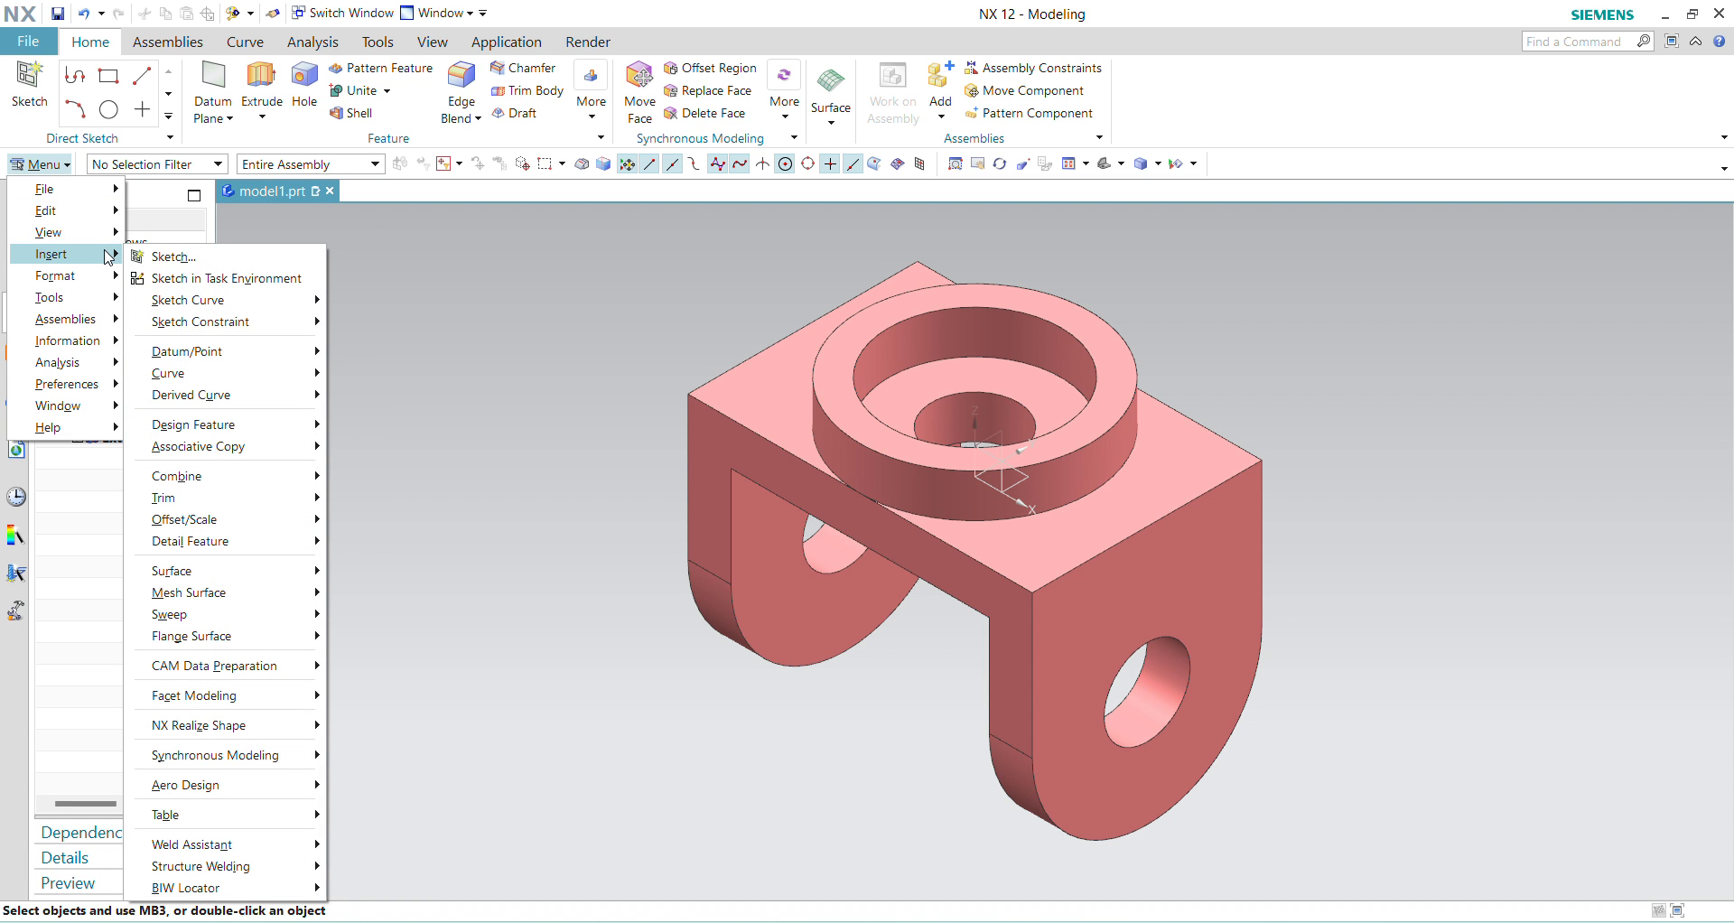
{"action": "left_click", "coordinate": [690, 24]}
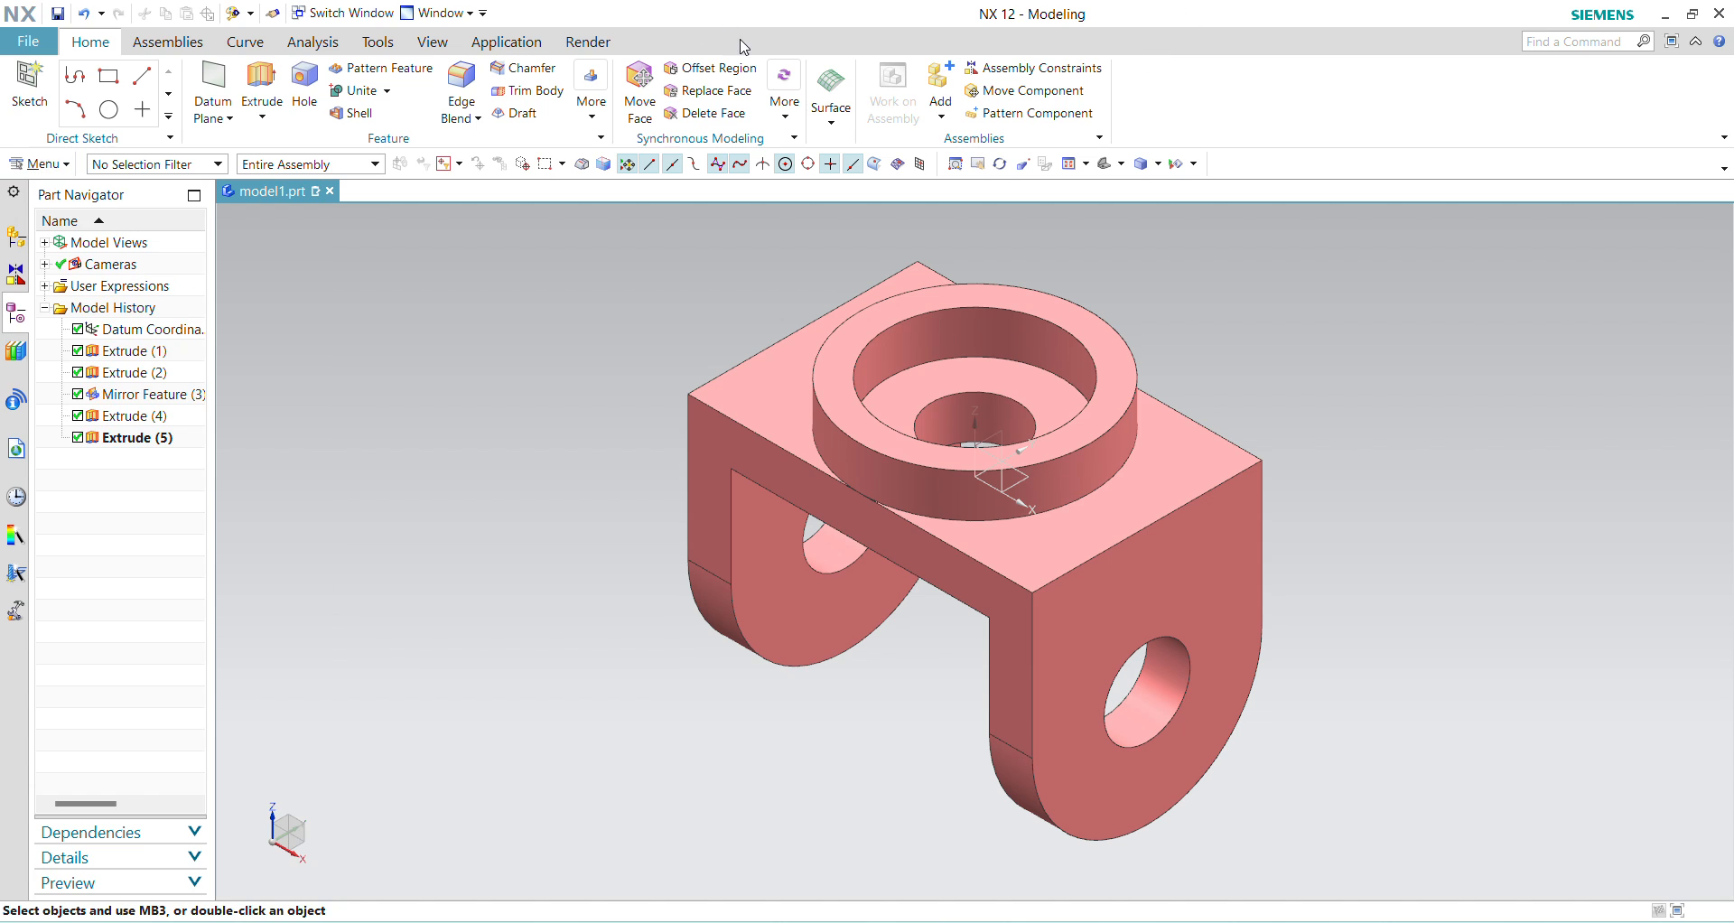
Step: Assign the library material Aluminum_6061 to the bracket body
{"action": "left_click", "coordinate": [63, 165]}
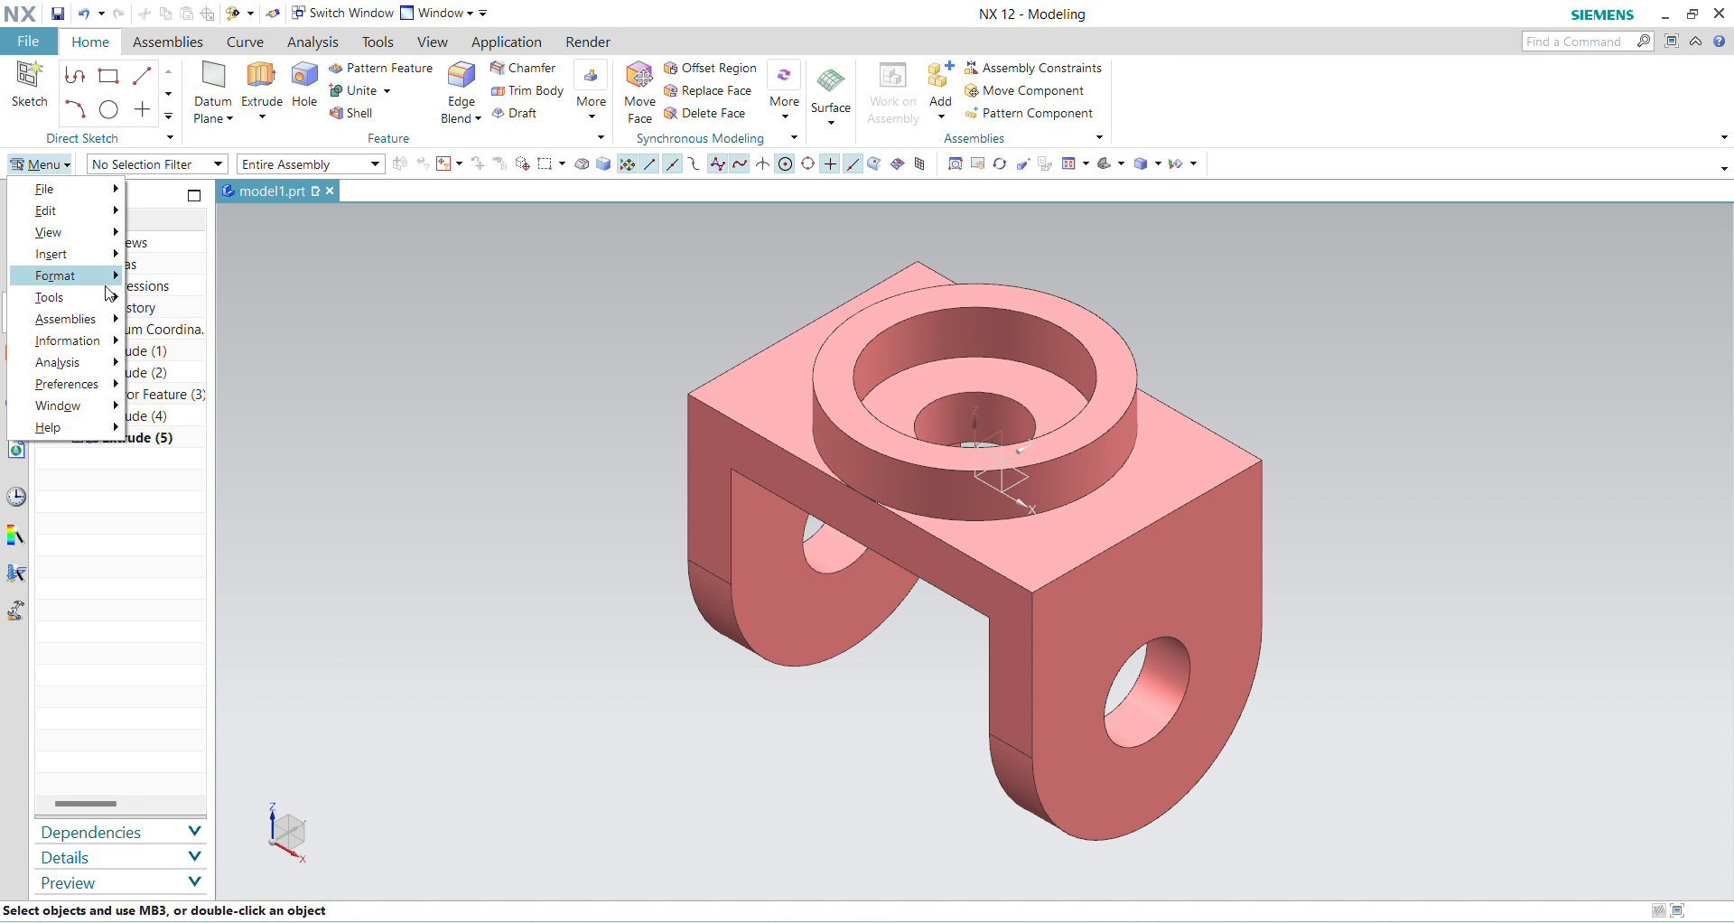
{"action": "mouse_move", "coordinate": [112, 298]}
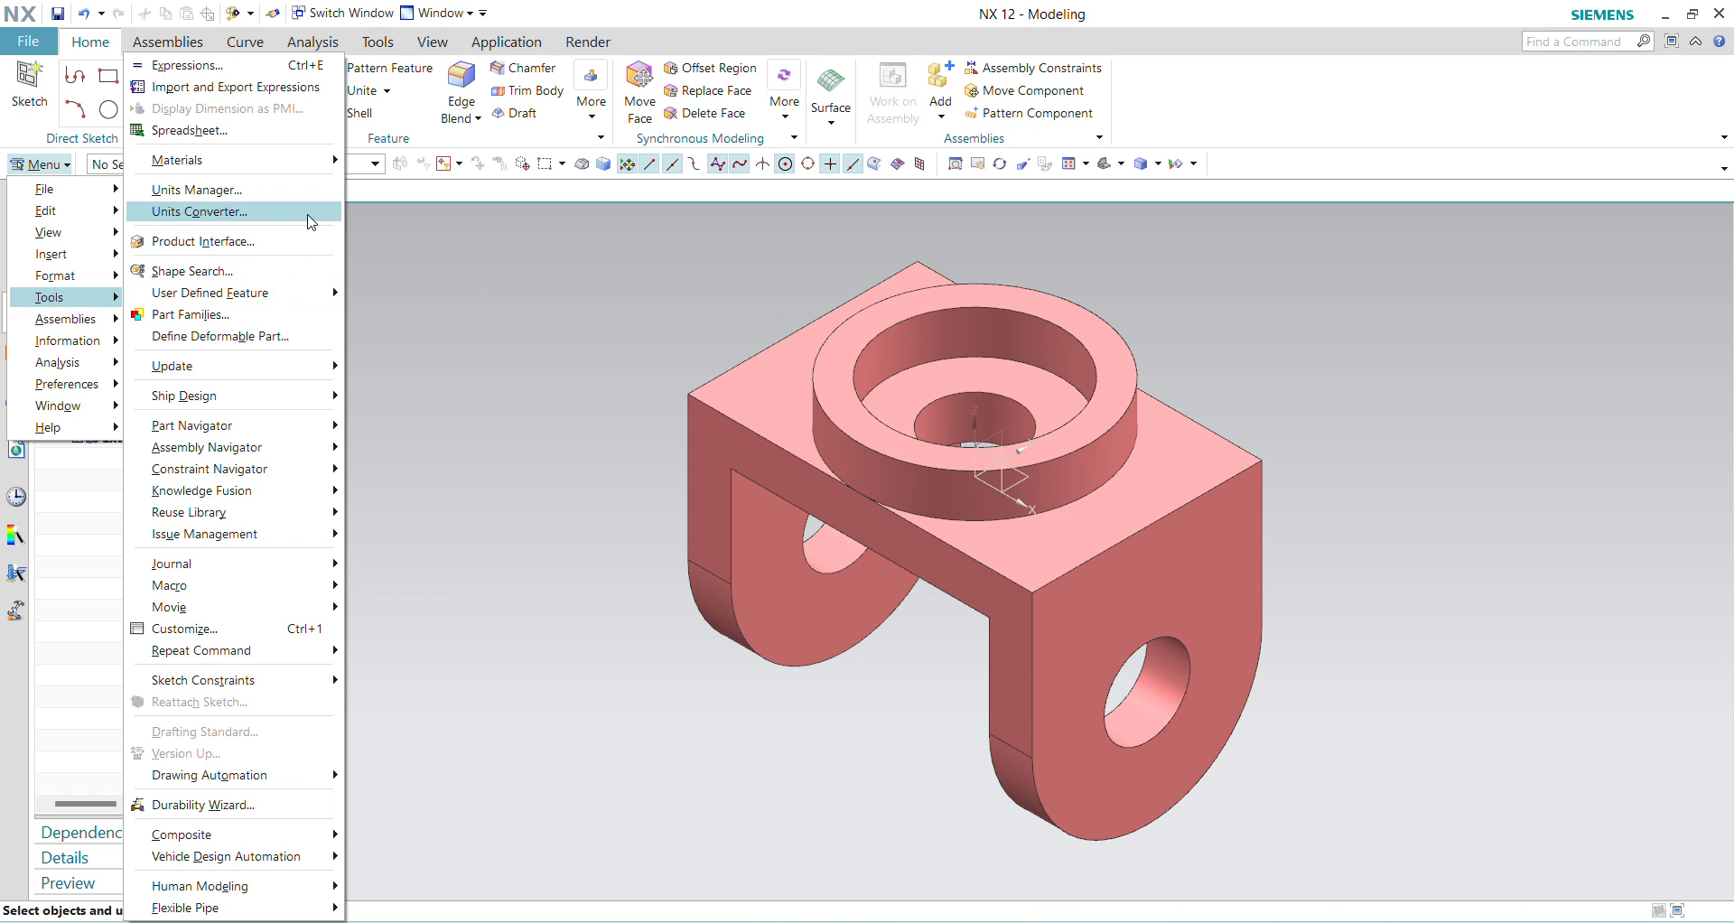
{"action": "mouse_move", "coordinate": [316, 160]}
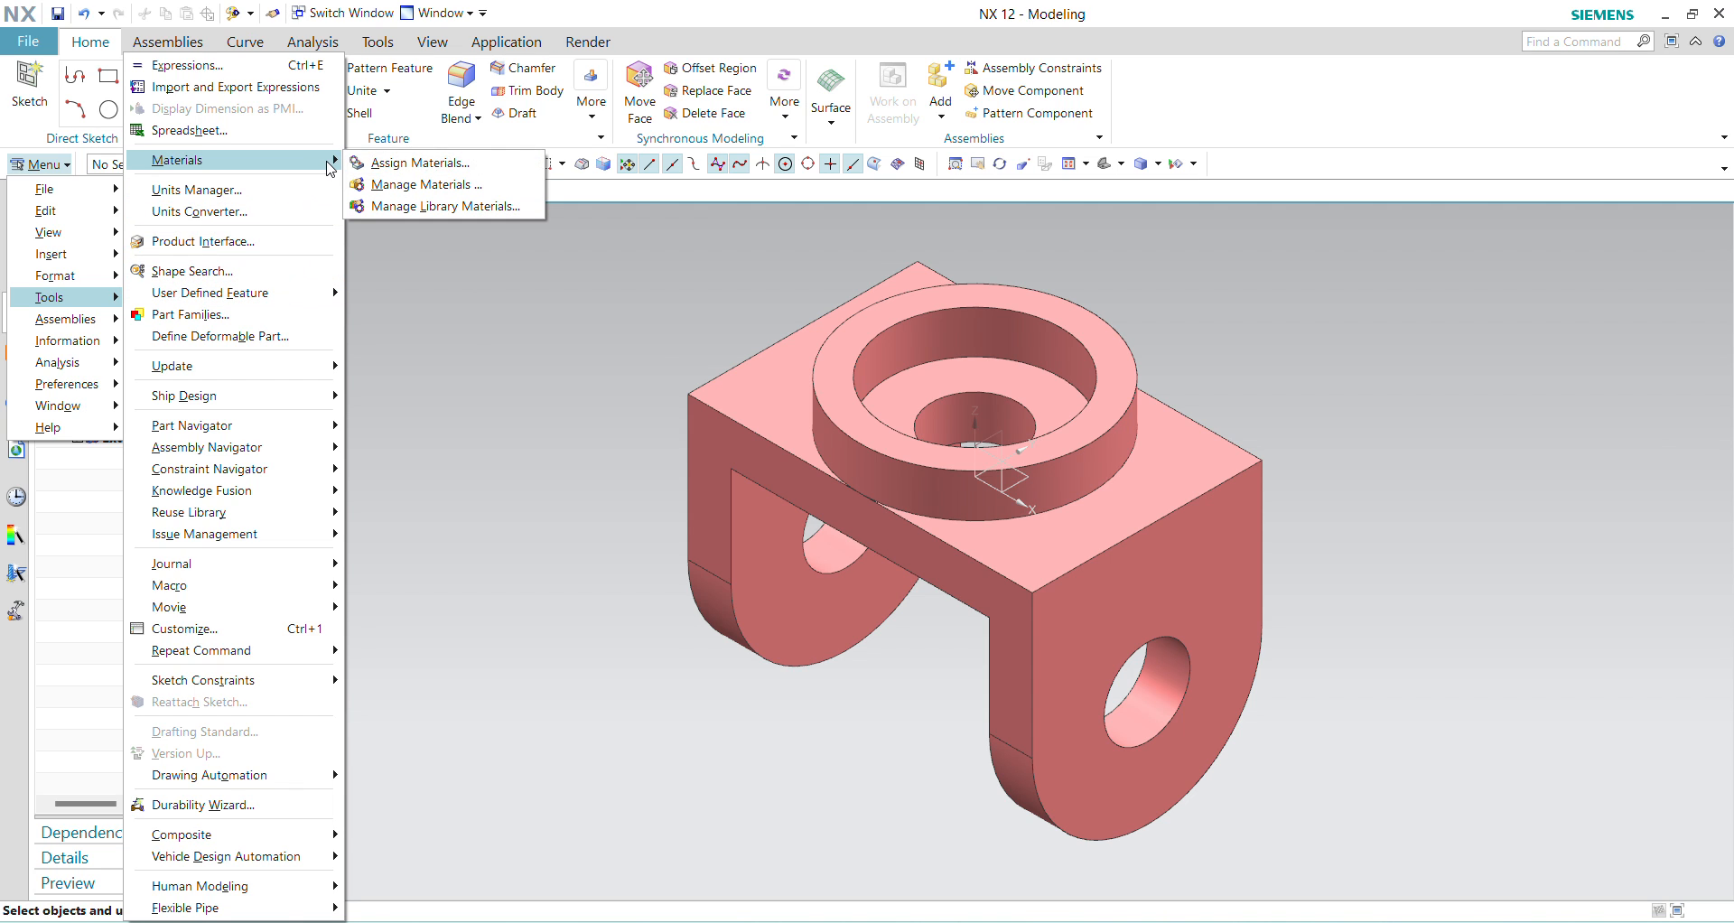
{"action": "left_click", "coordinate": [390, 172]}
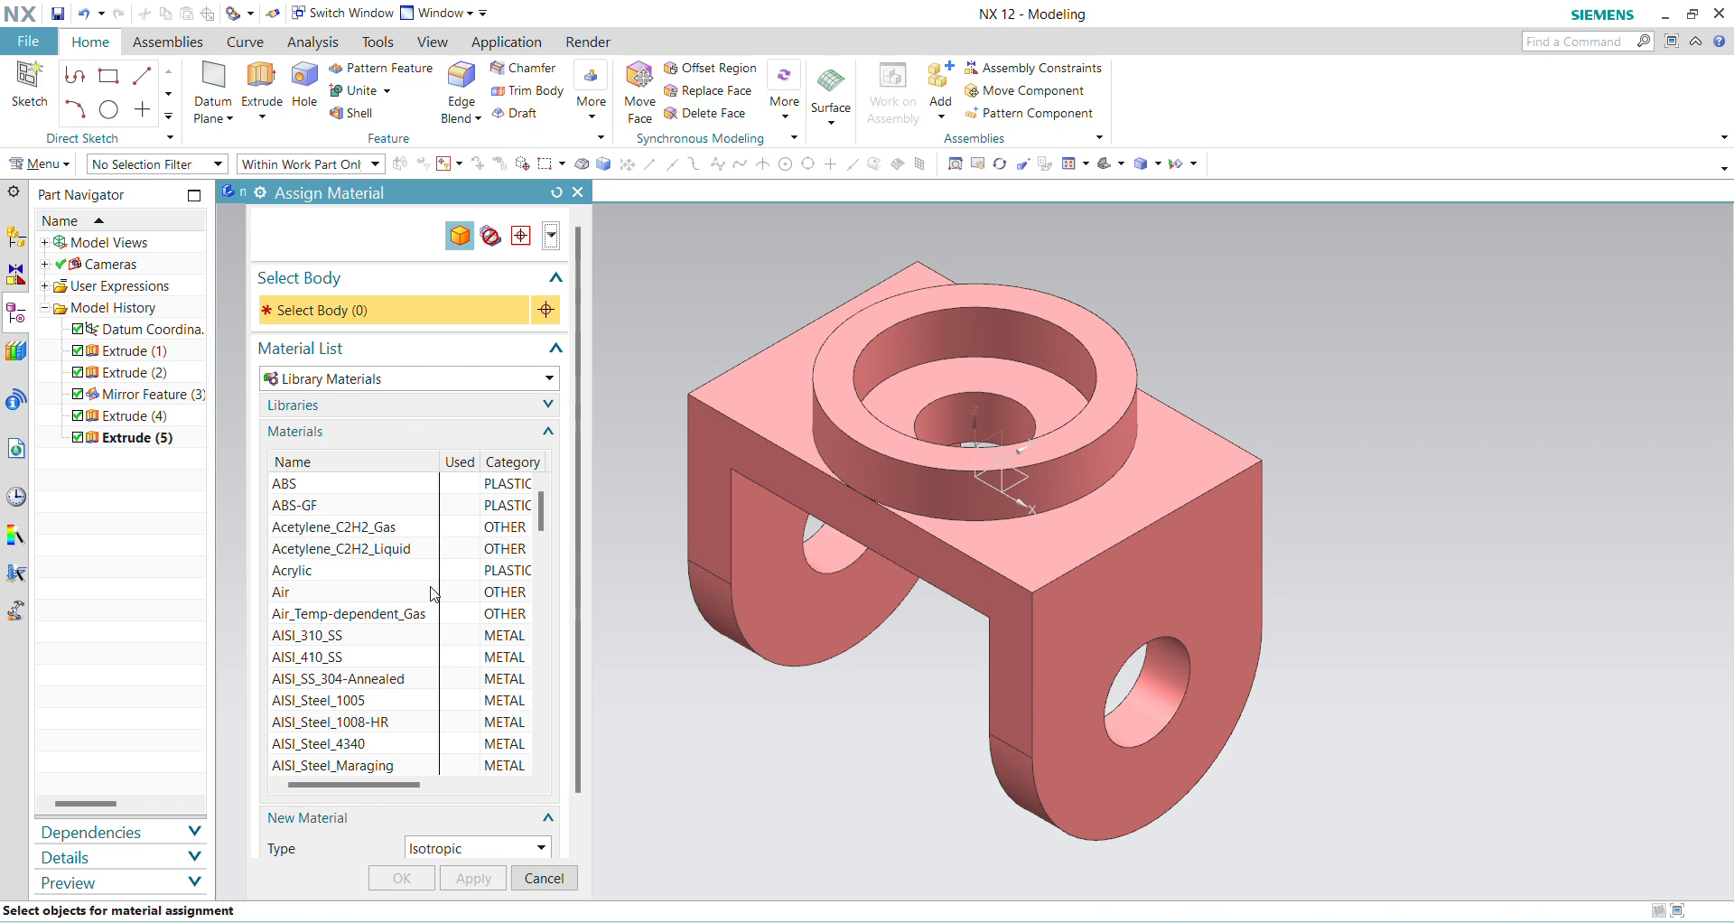
{"action": "scroll", "coordinate": [406, 610], "scroll_direction": "down", "scroll_amount": 2}
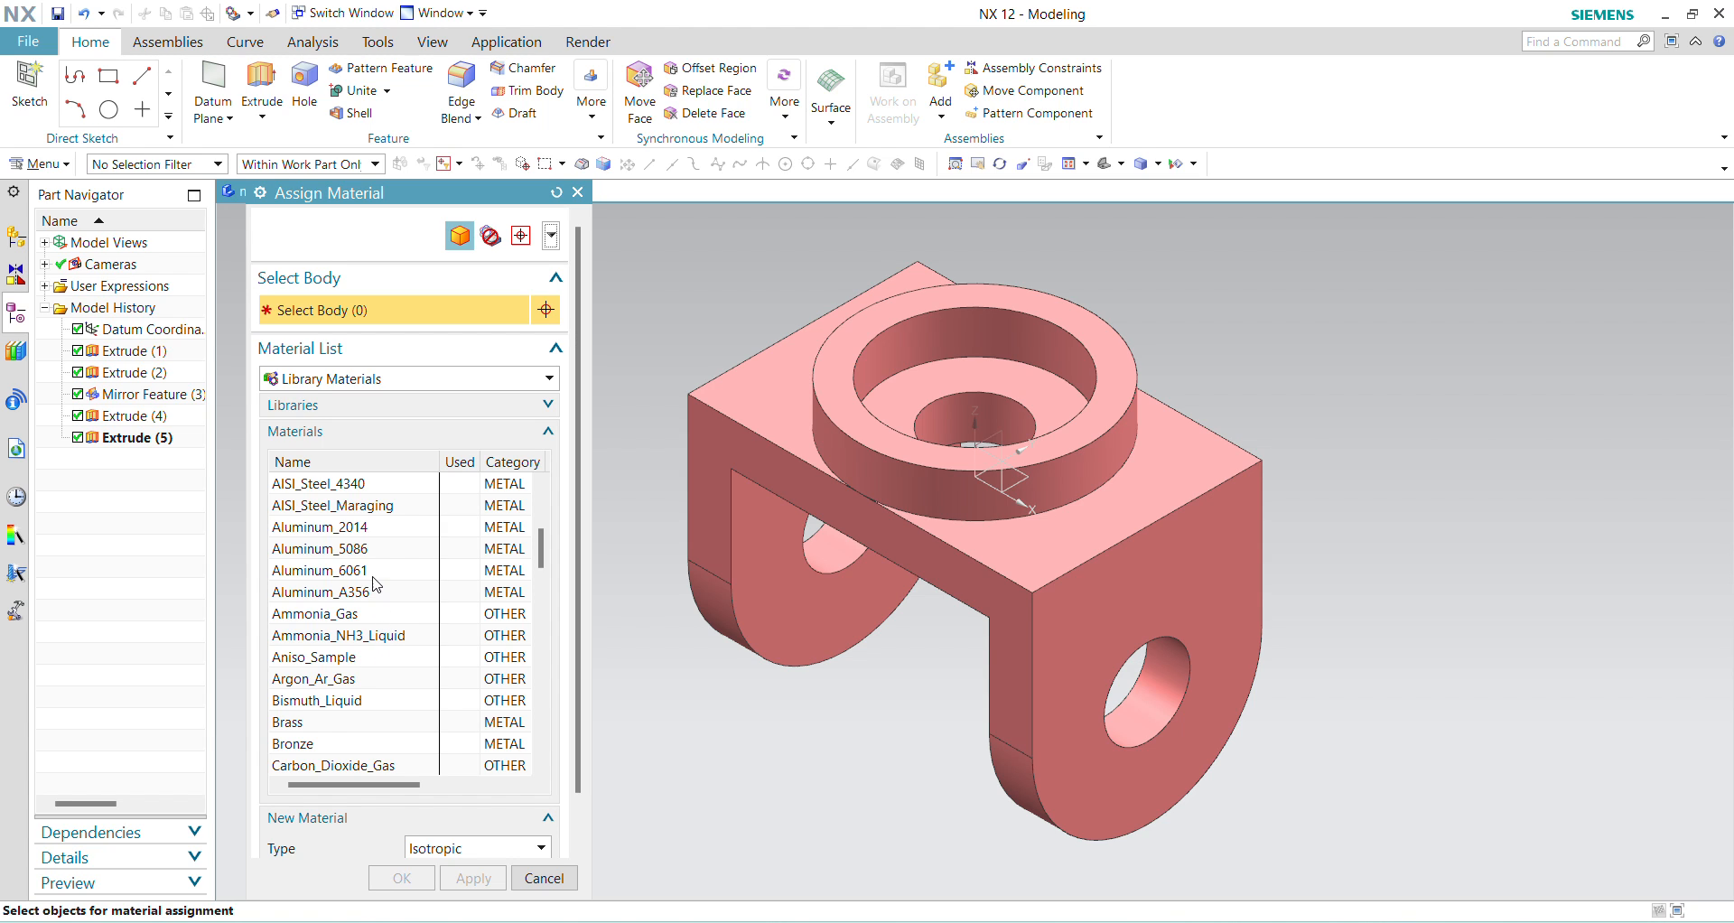
{"action": "scroll", "coordinate": [343, 578], "scroll_direction": "down", "scroll_amount": 15}
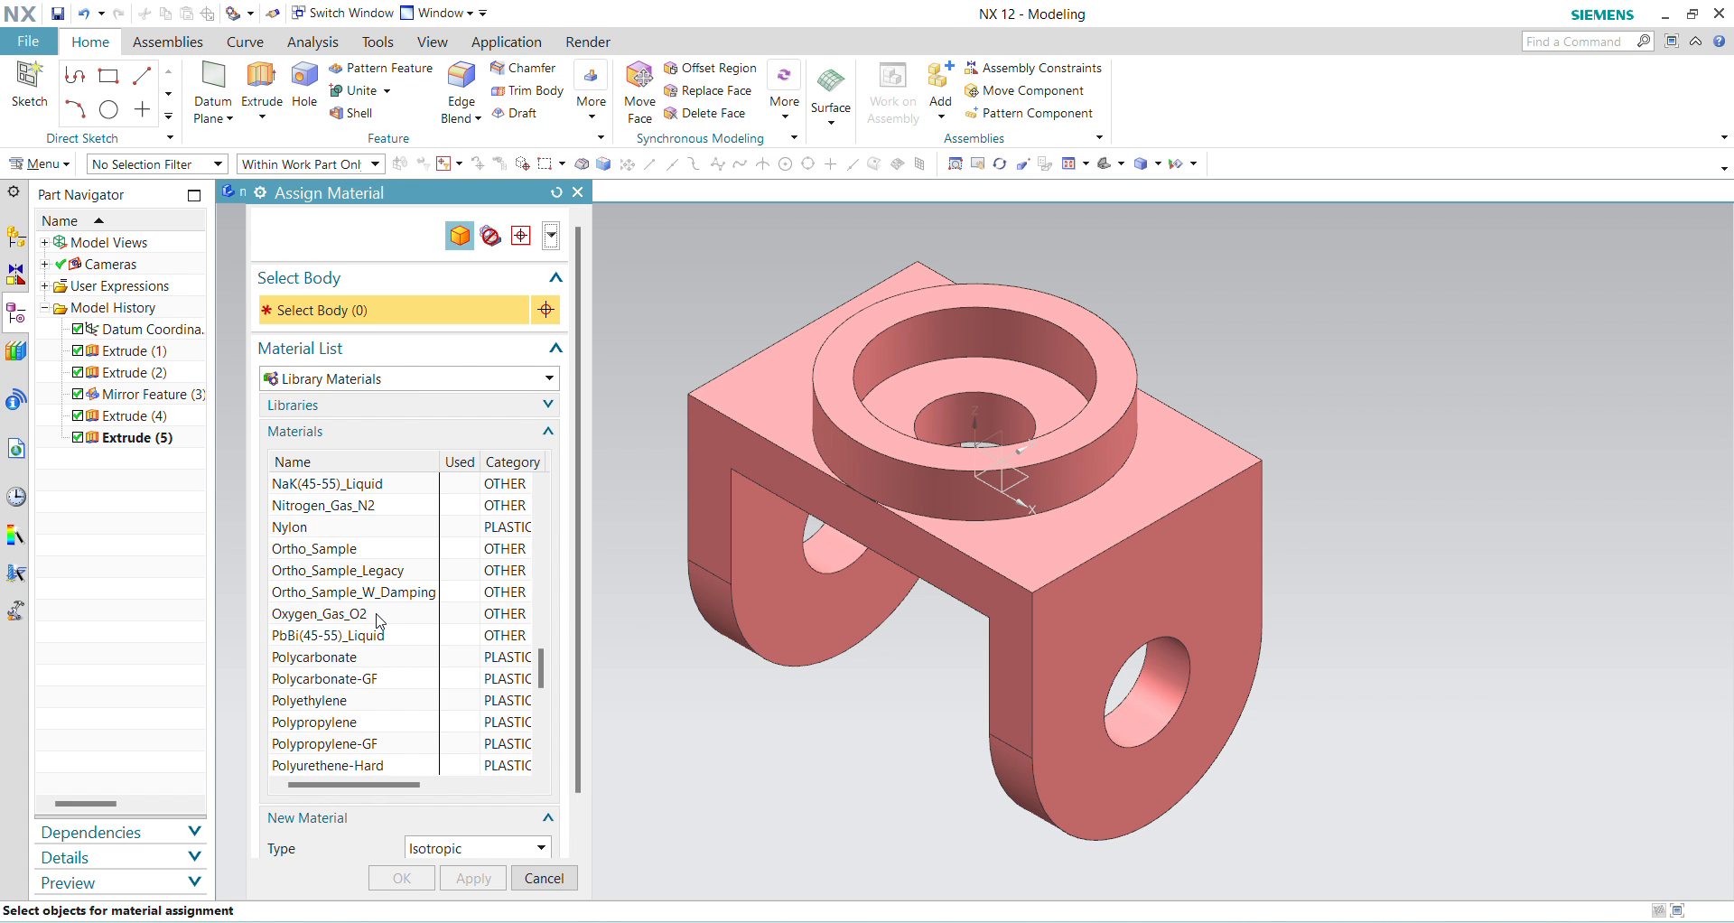
{"action": "scroll", "coordinate": [375, 615], "scroll_direction": "down", "scroll_amount": 4}
{"action": "scroll", "coordinate": [375, 615], "scroll_direction": "up", "scroll_amount": 20}
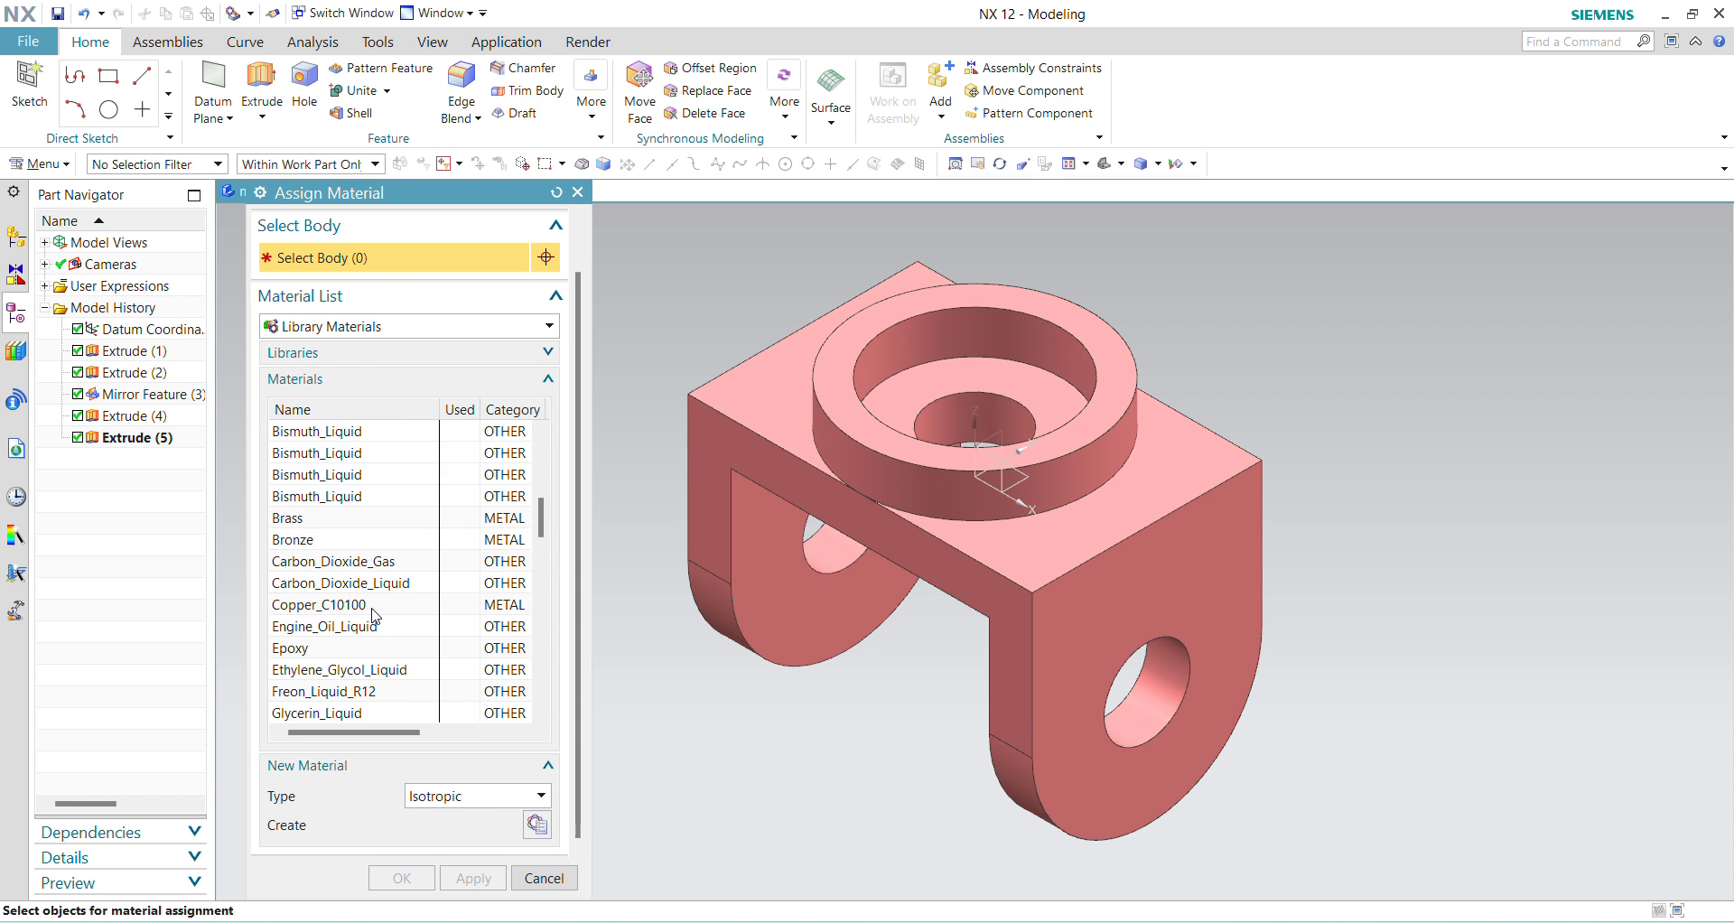
{"action": "scroll", "coordinate": [374, 615], "scroll_direction": "down", "scroll_amount": 1}
{"action": "left_click", "coordinate": [338, 562]}
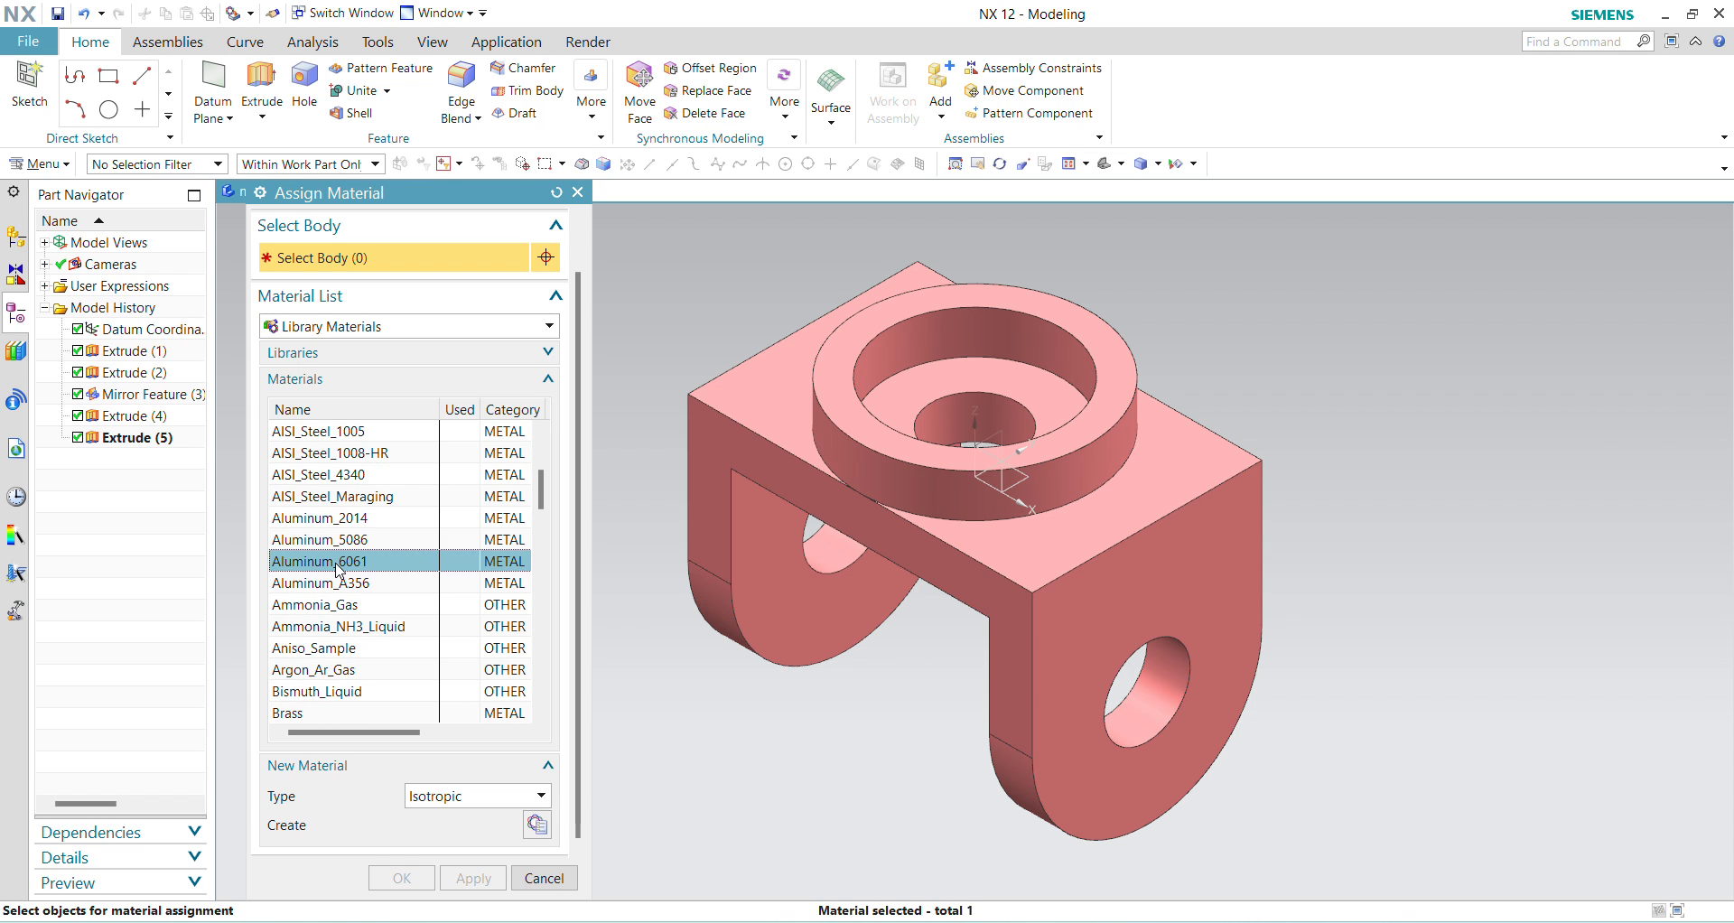
{"action": "left_click", "coordinate": [1035, 612]}
{"action": "left_click", "coordinate": [402, 877]}
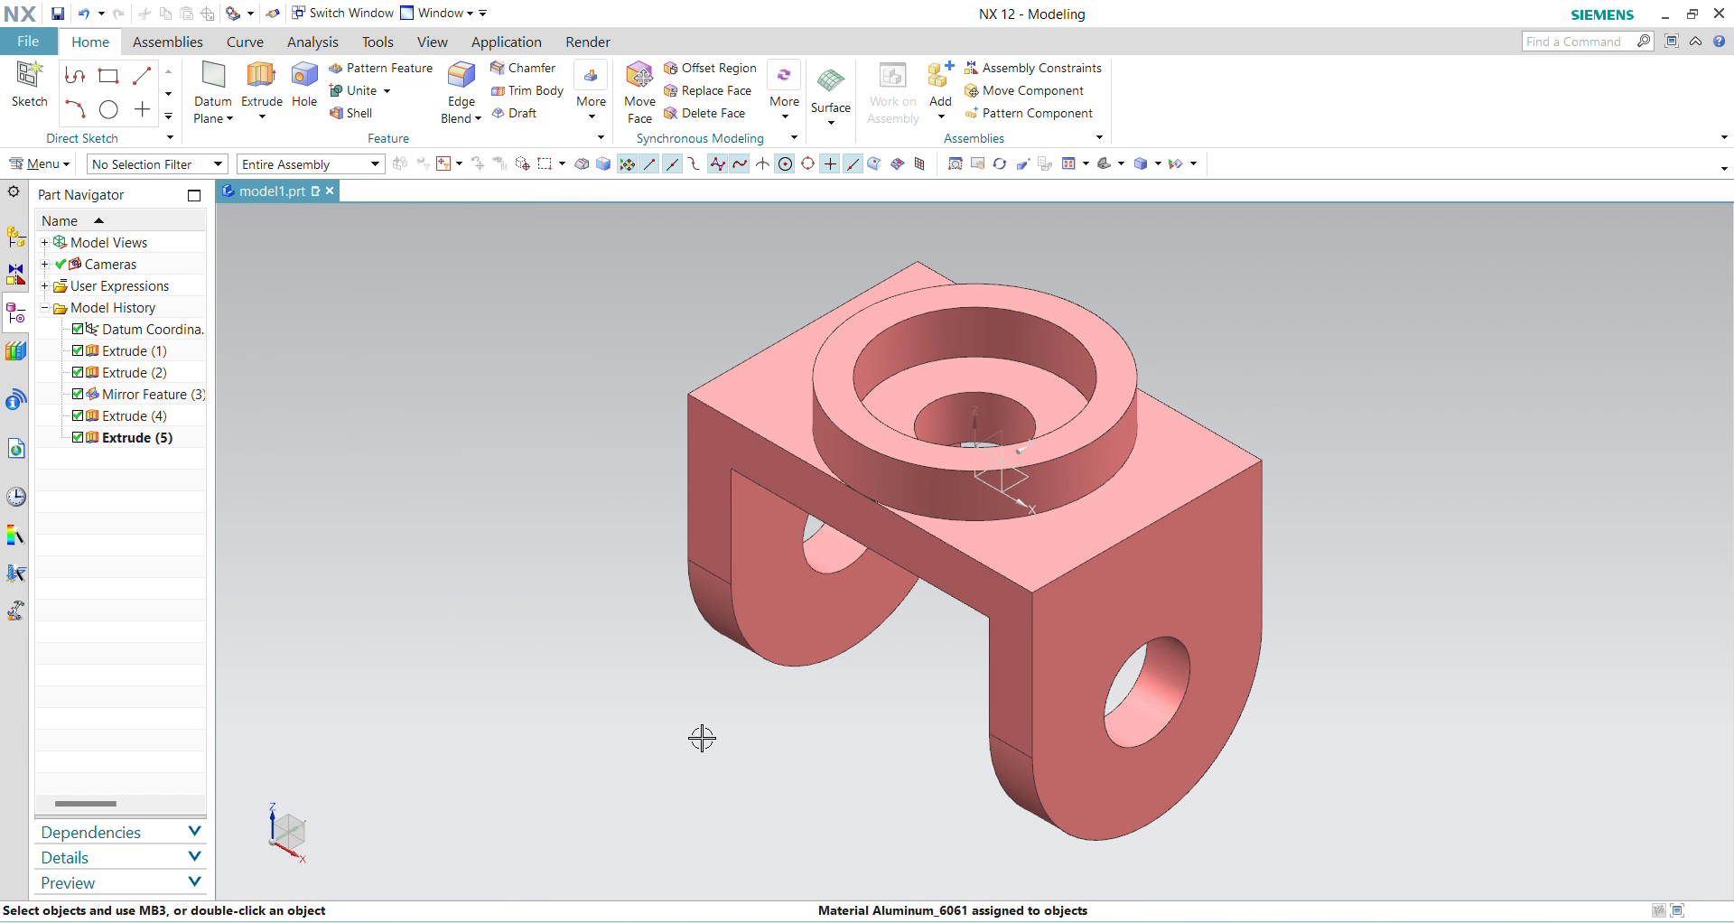
Step: Examine the finished bracket's ring, central hole, plate edges and lugs up close from different angles
{"action": "scroll", "coordinate": [1316, 434], "scroll_direction": "down", "scroll_amount": 3}
{"action": "scroll", "coordinate": [1362, 417], "scroll_direction": "up", "scroll_amount": 5}
{"action": "scroll", "coordinate": [1362, 417], "scroll_direction": "up", "scroll_amount": 3}
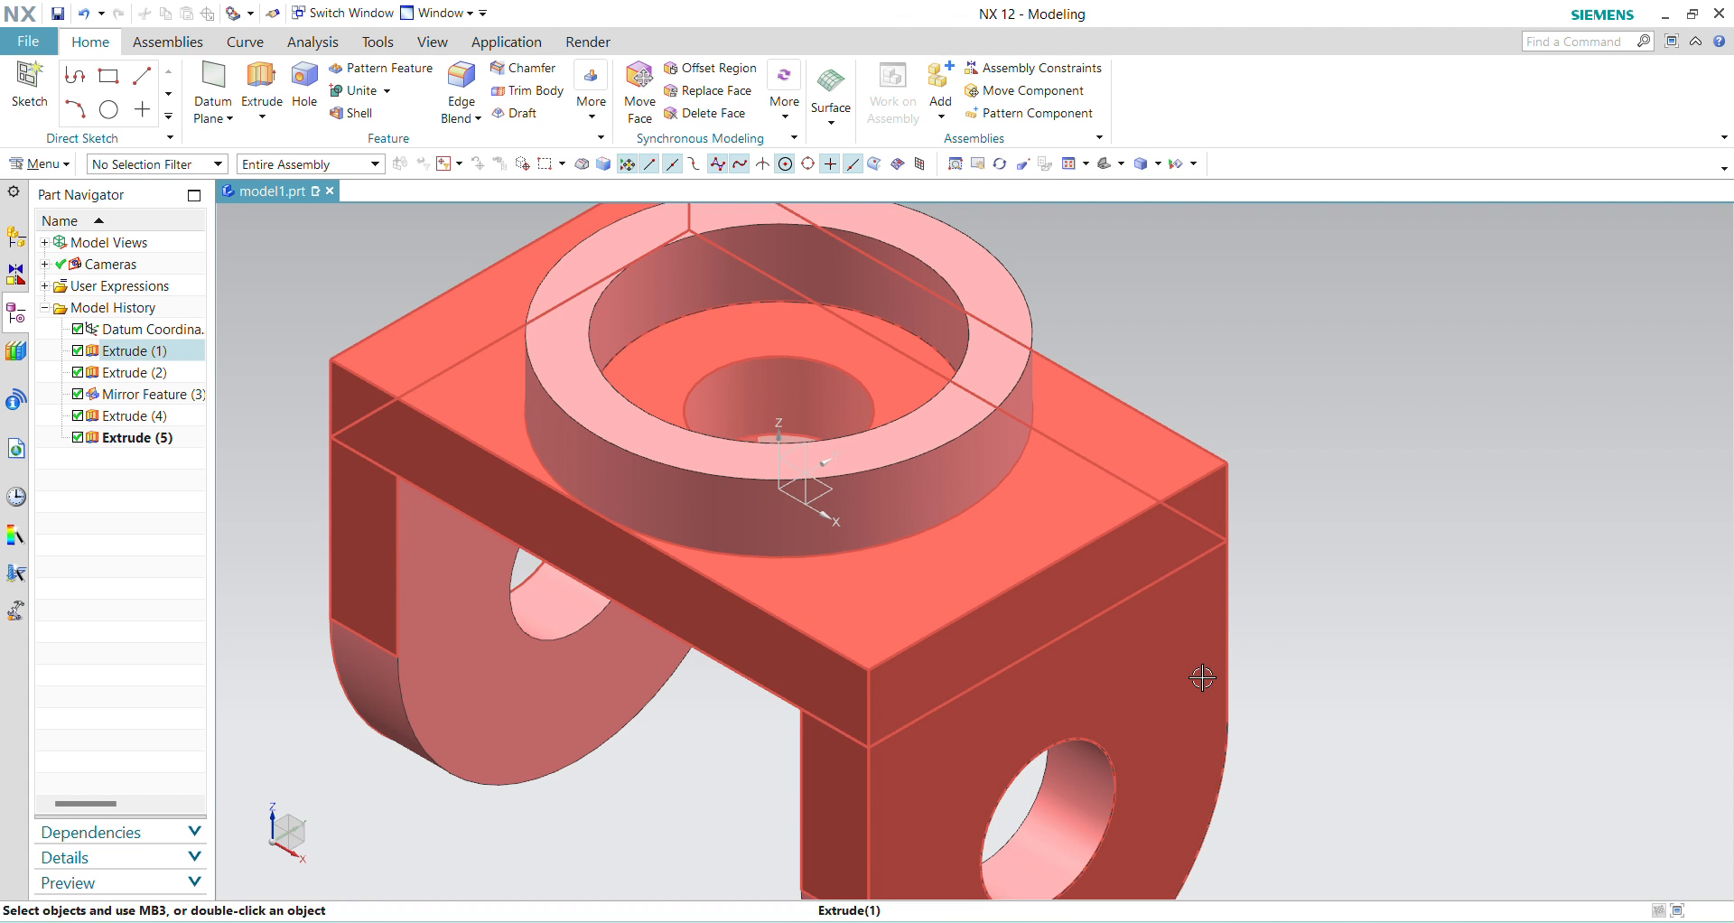
{"action": "mouse_move", "coordinate": [1244, 594]}
{"action": "middle_mouse_down"}
{"action": "mouse_move", "coordinate": [1238, 574]}
{"action": "mouse_move", "coordinate": [1242, 607]}
{"action": "middle_mouse_up"}
{"action": "scroll", "coordinate": [1244, 587], "scroll_direction": "up", "scroll_amount": 2}
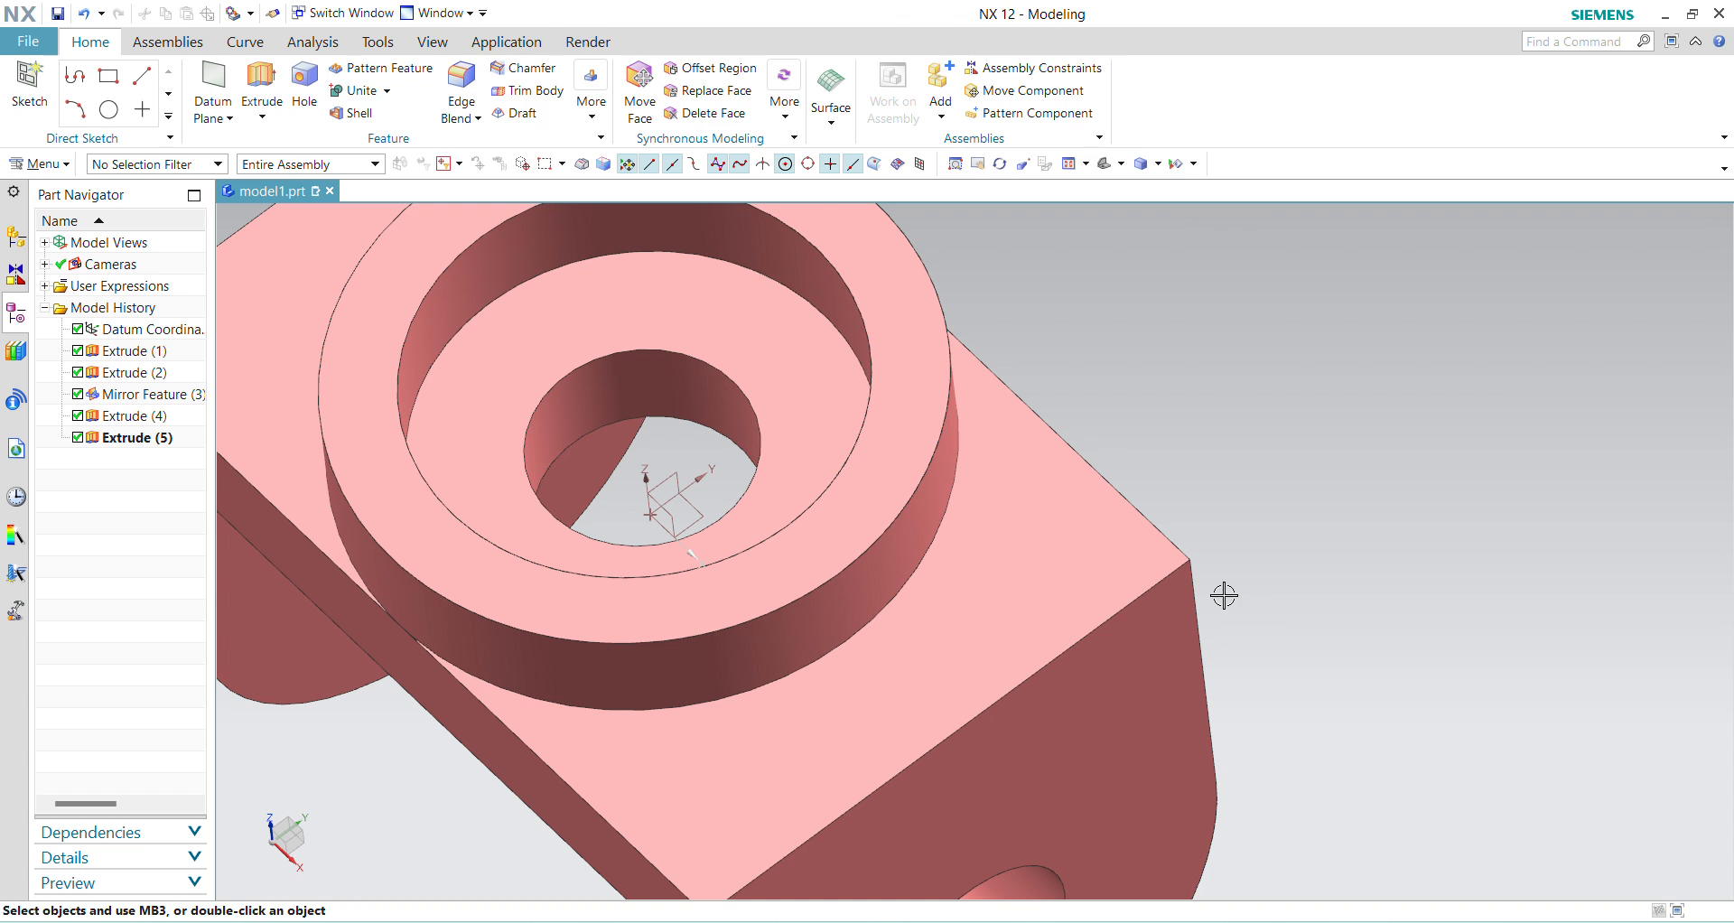
{"action": "scroll", "coordinate": [1194, 592], "scroll_direction": "up", "scroll_amount": 2}
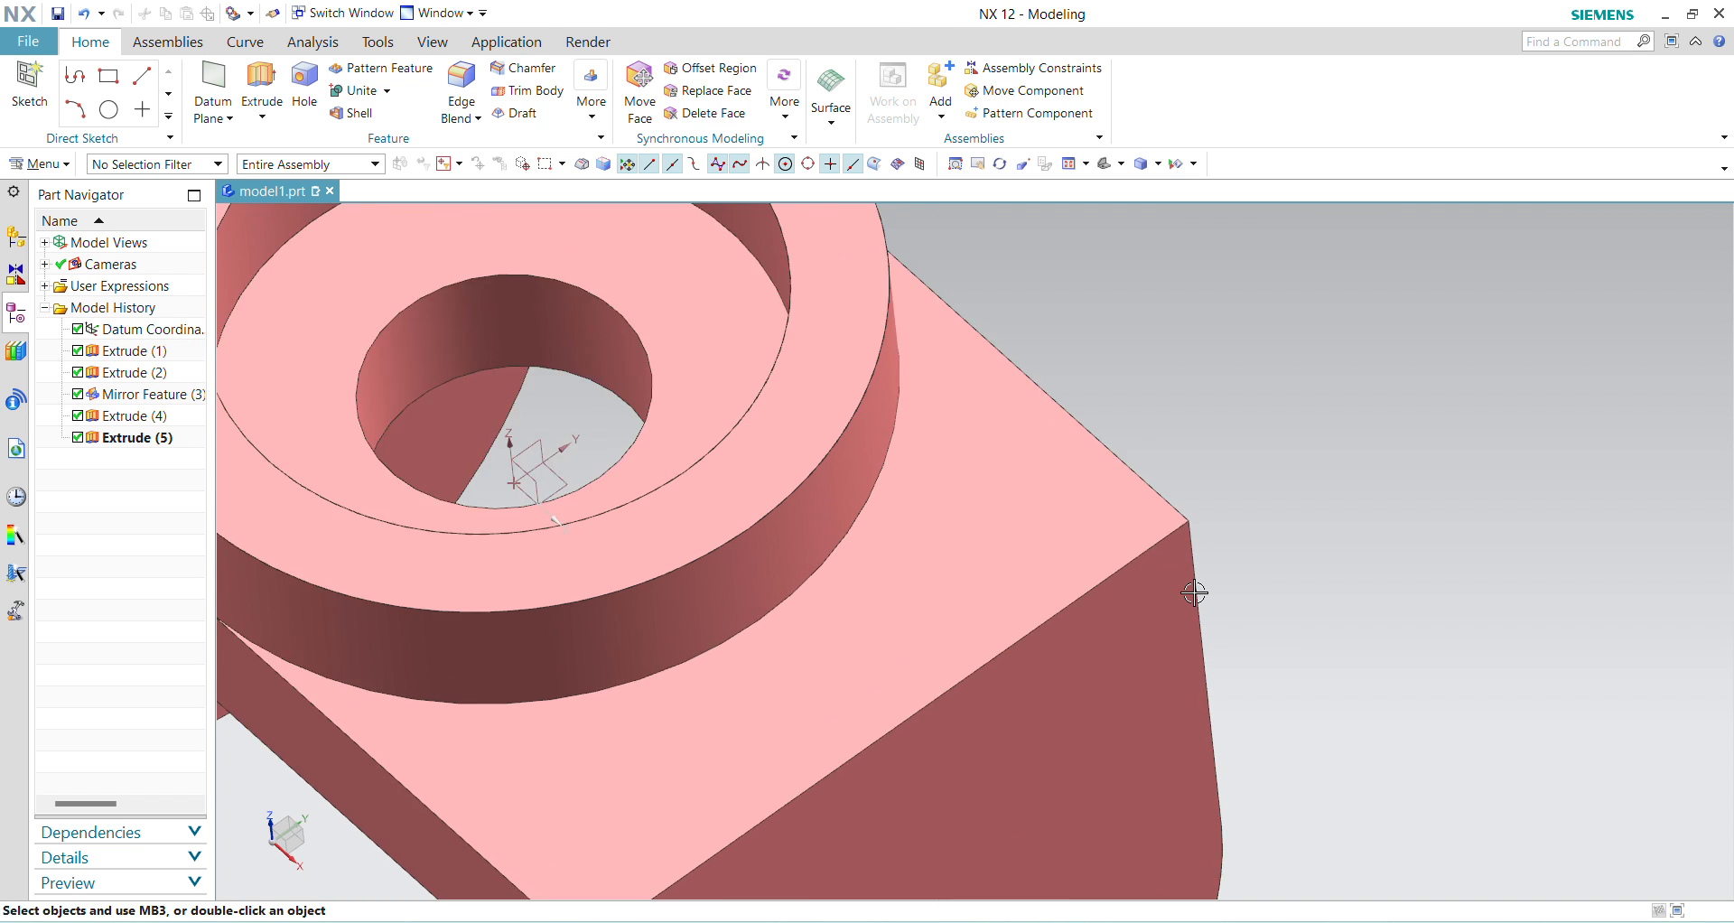
{"action": "scroll", "coordinate": [1194, 592], "scroll_direction": "down", "scroll_amount": 4}
{"action": "middle_click_drag", "start_coordinate": [1188, 588], "coordinate": [1189, 585]}
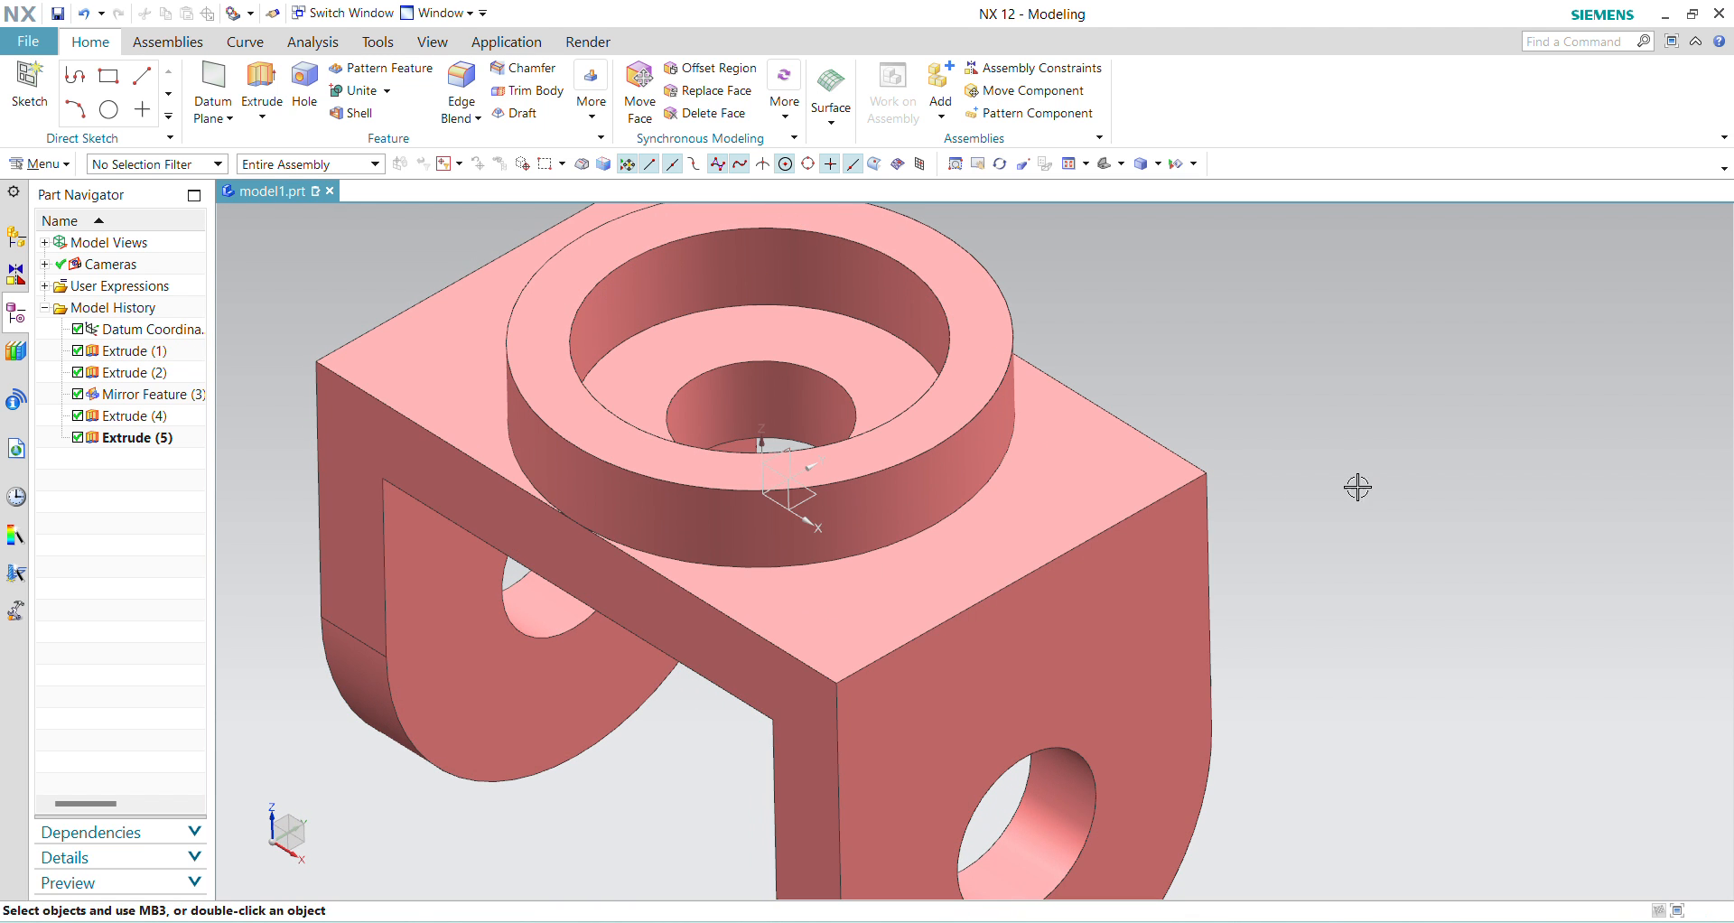